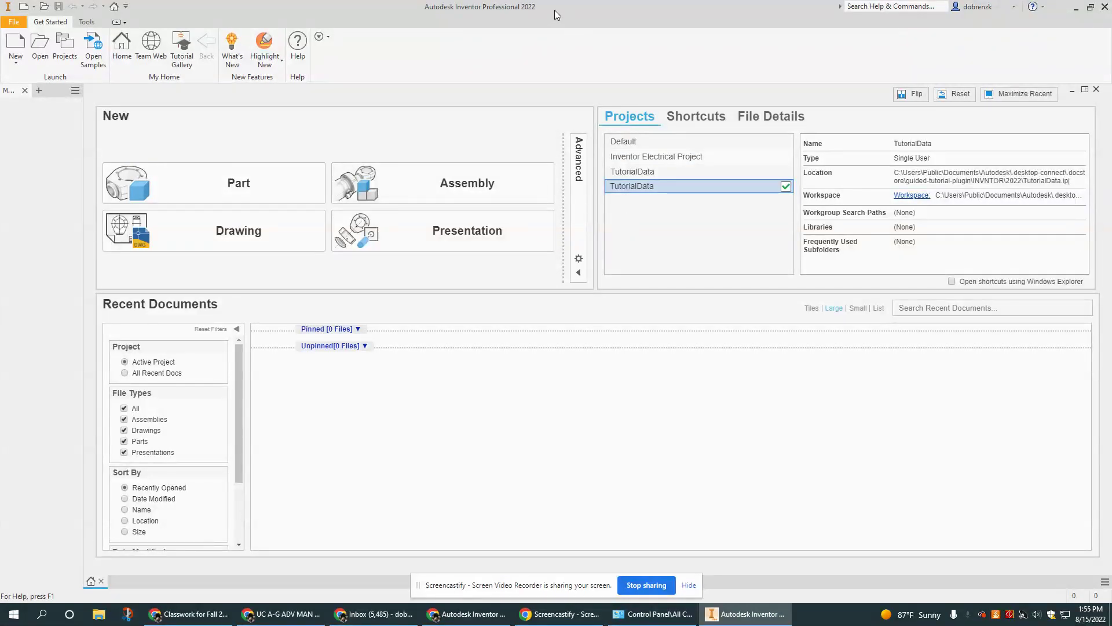
Bring the Inventor Familiarization Google Doc to the front and scroll through it.
left_click(14, 613)
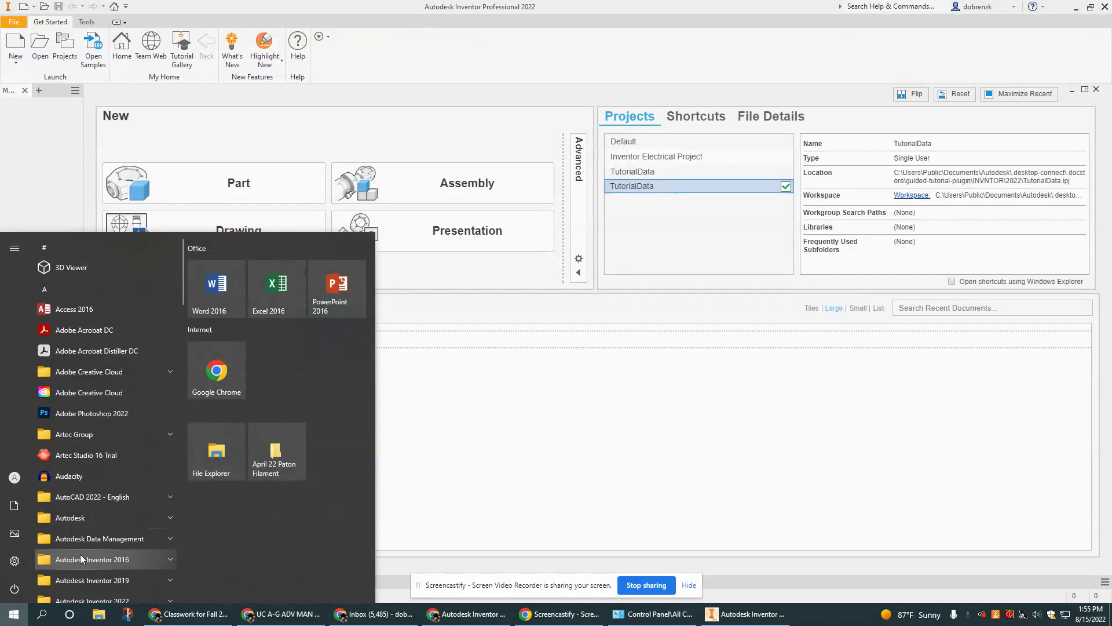
left_click(581, 374)
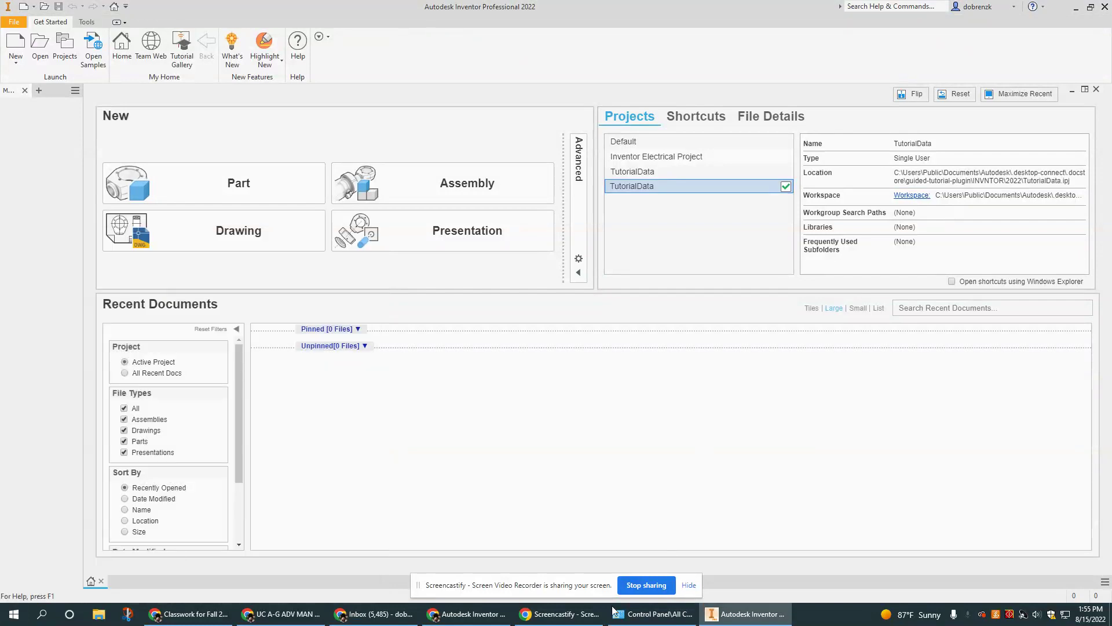
mouse_move(567, 620)
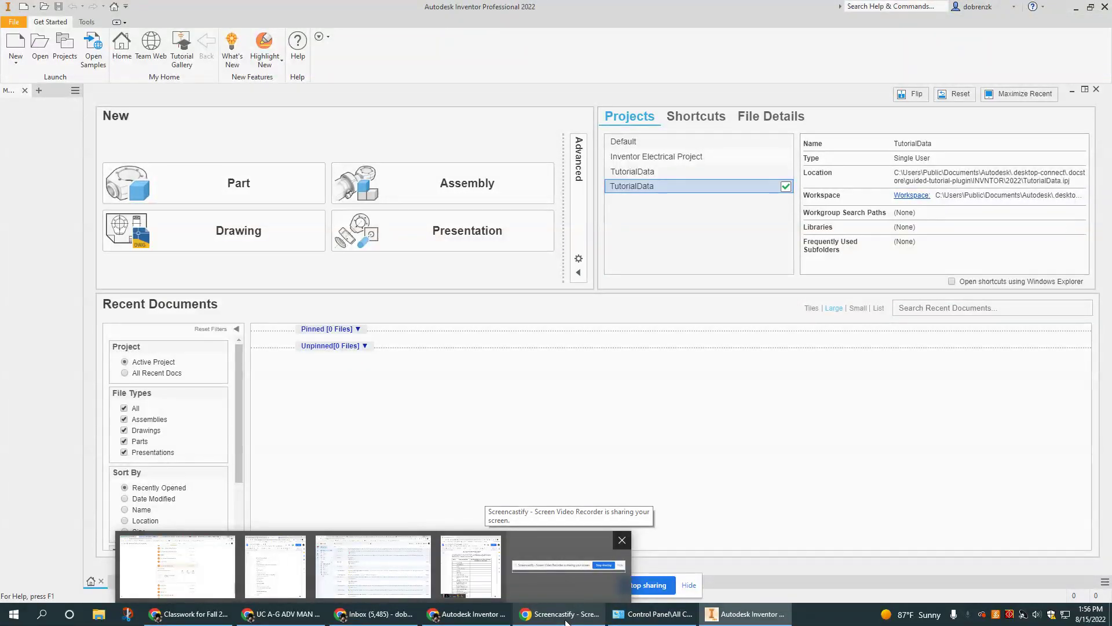
left_click(565, 618)
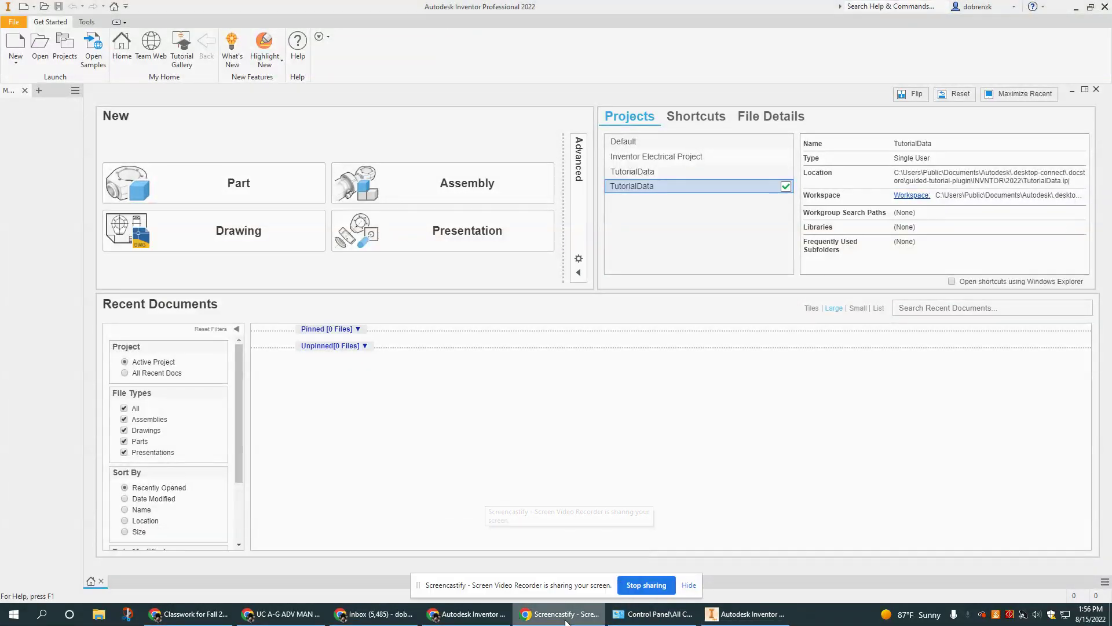
left_click(469, 614)
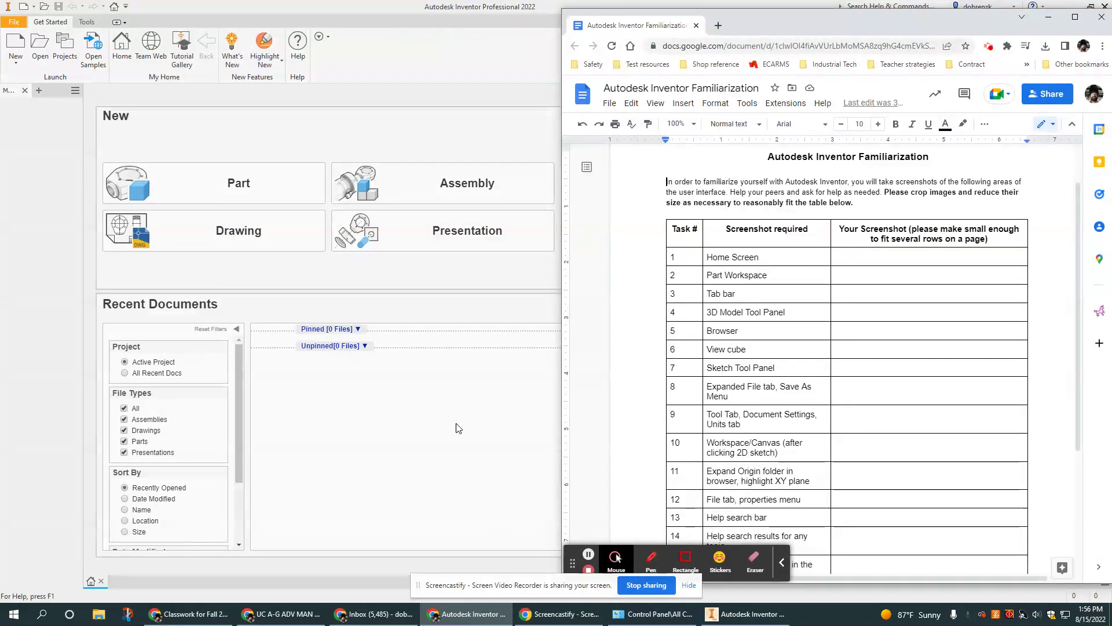
scroll(781, 160, "down", 2)
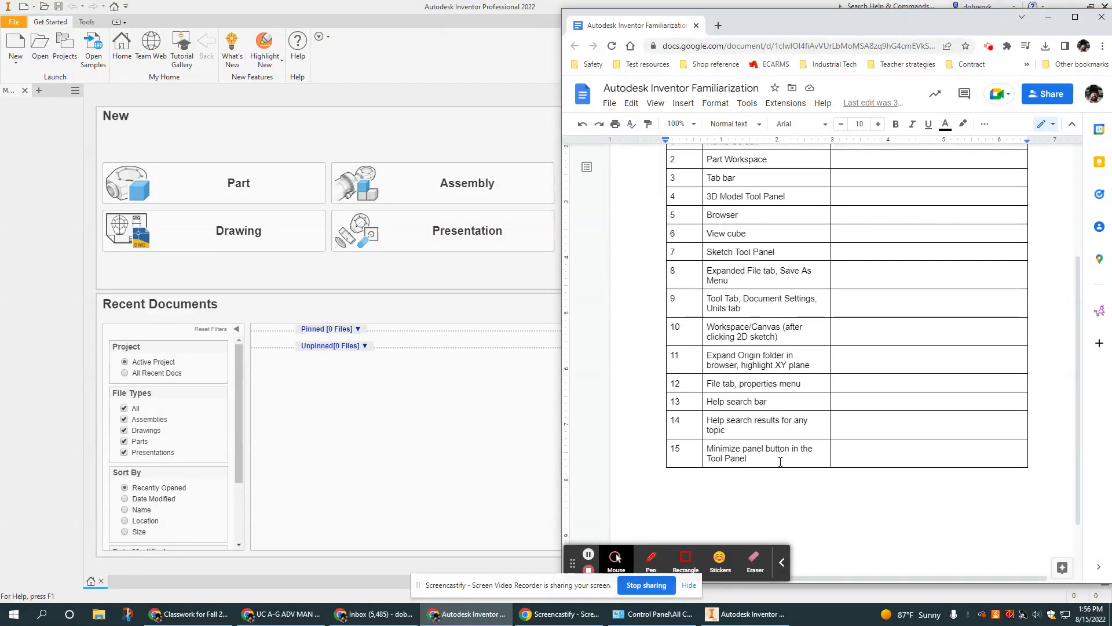
scroll(780, 462, "up", 1)
scroll(772, 267, "up", 2)
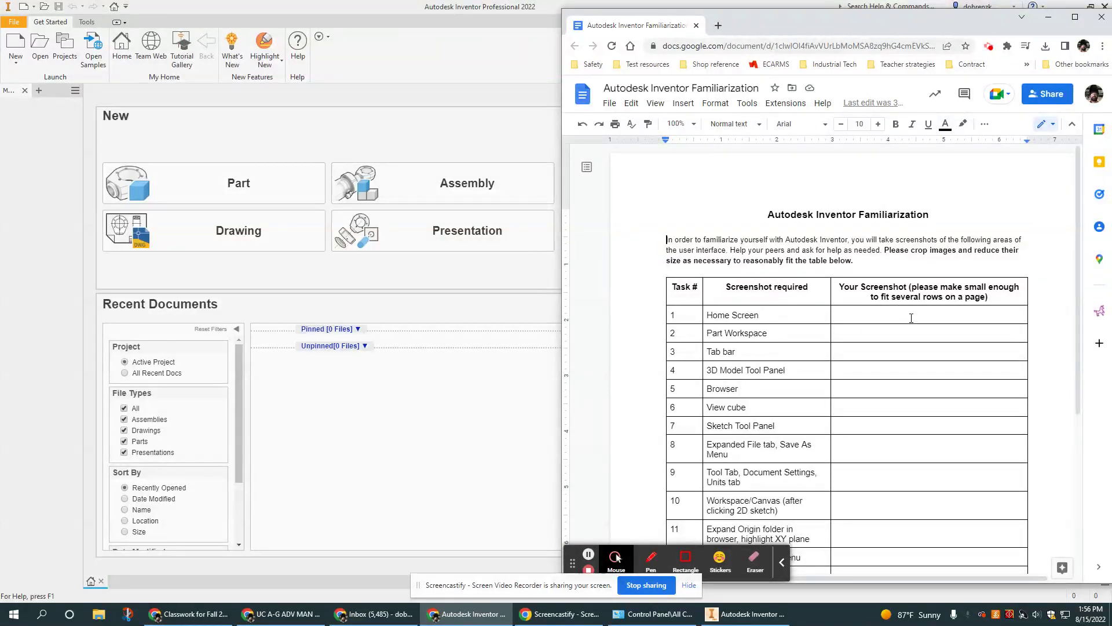
Make a copy of the doc, replacing 'Copy of' with the student's name, and close the original.
left_click(606, 103)
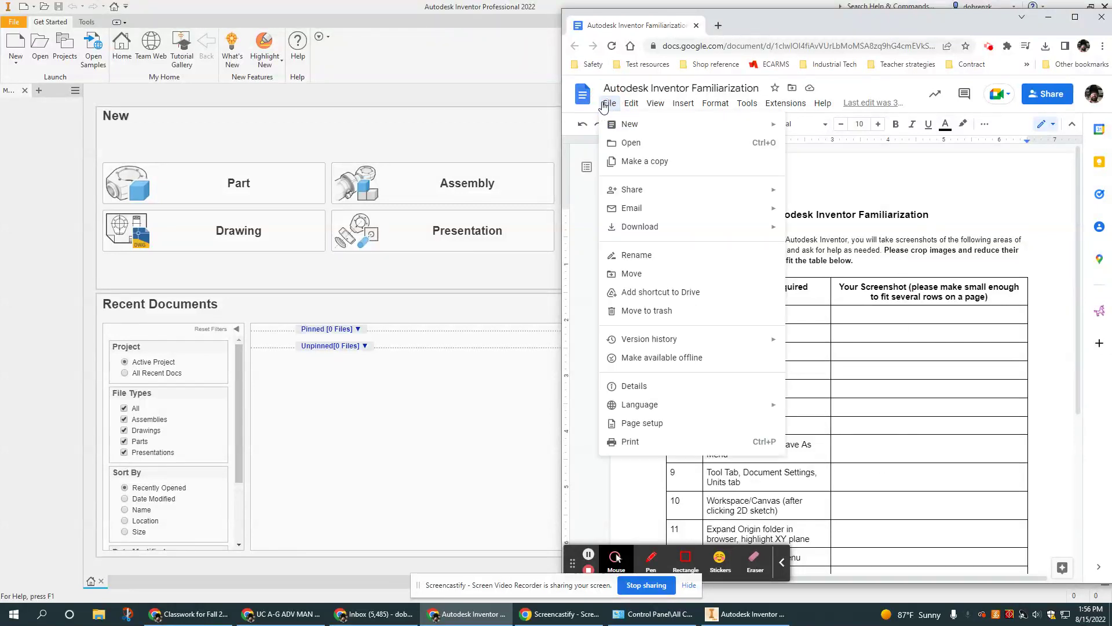
left_click(642, 168)
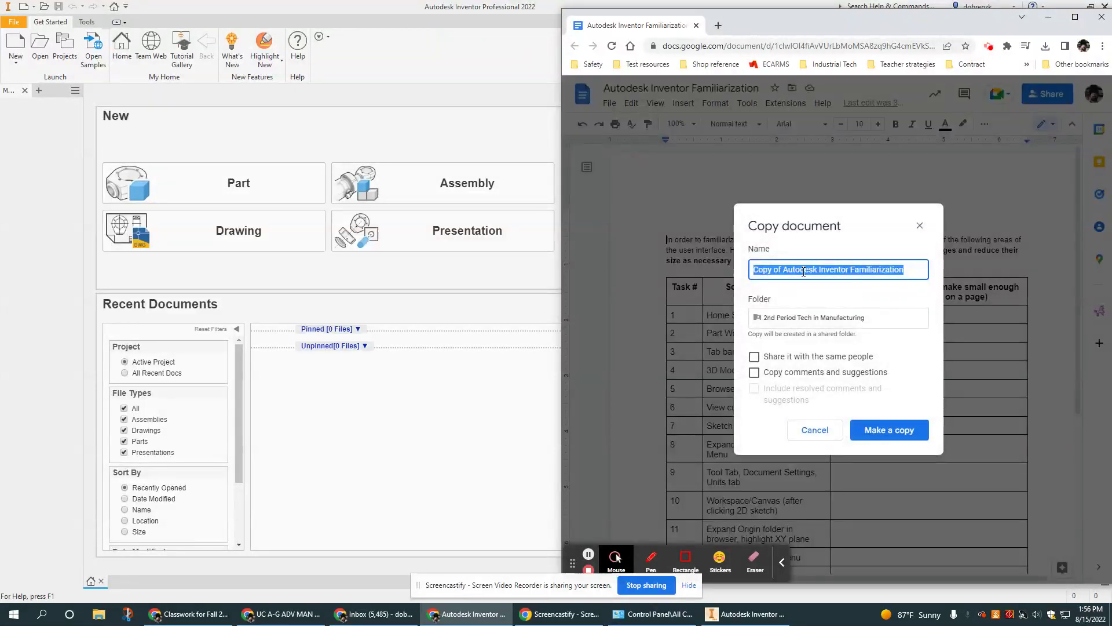
left_click_drag(782, 272, 701, 270)
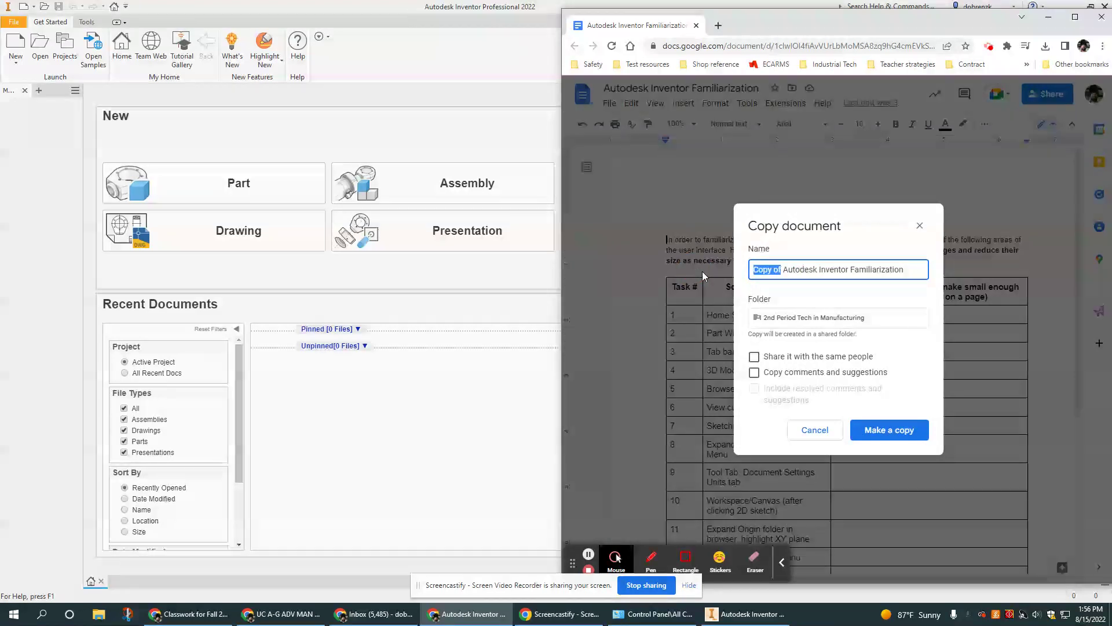
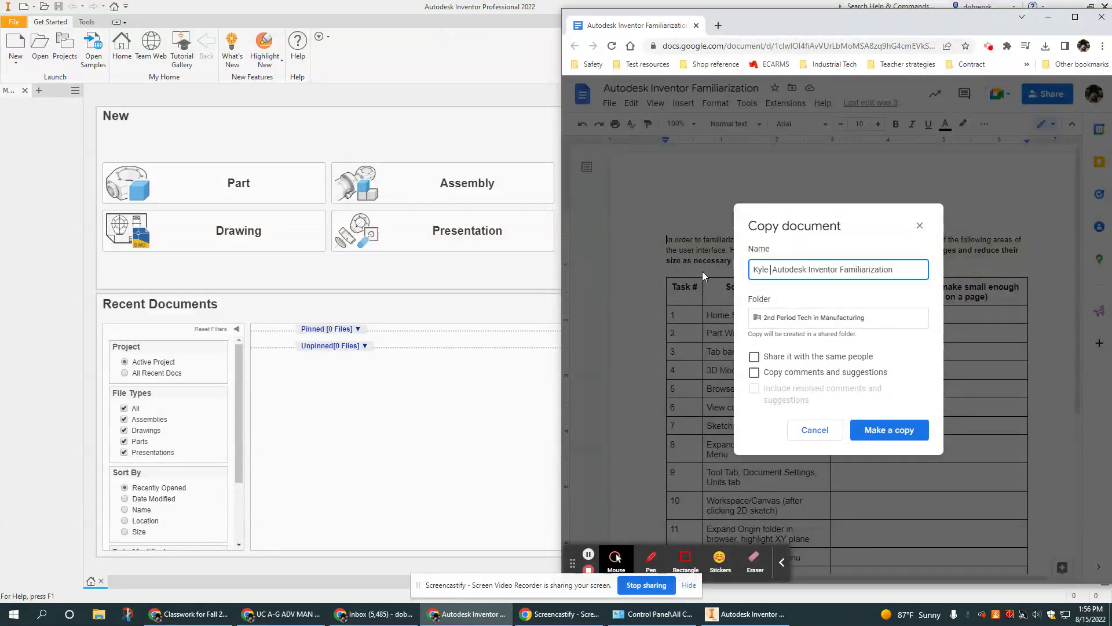
key("Return")
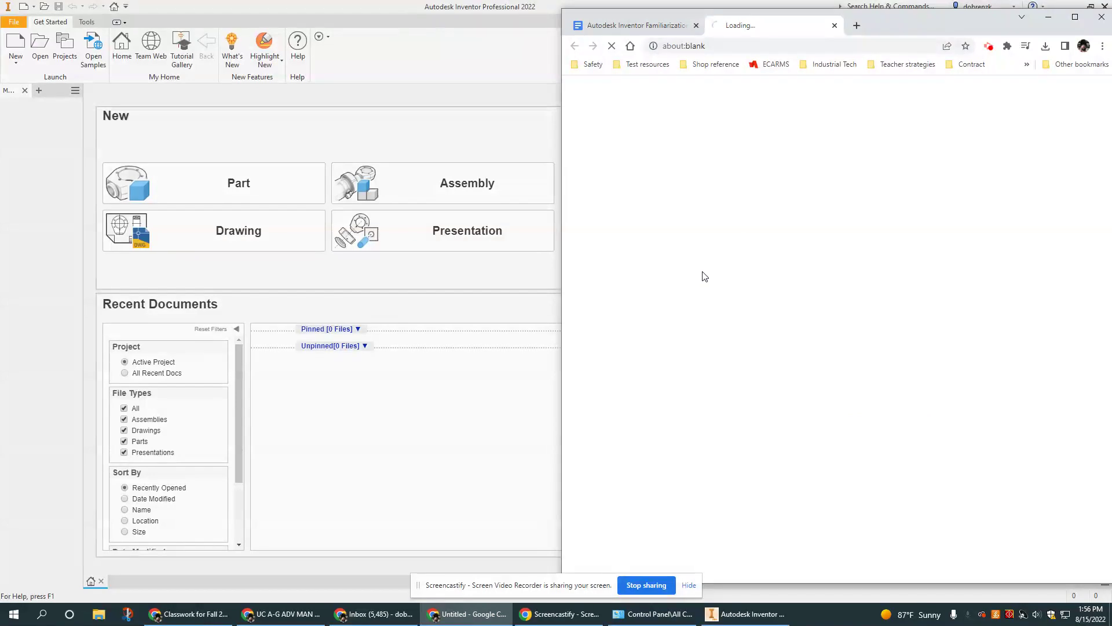
left_click(696, 26)
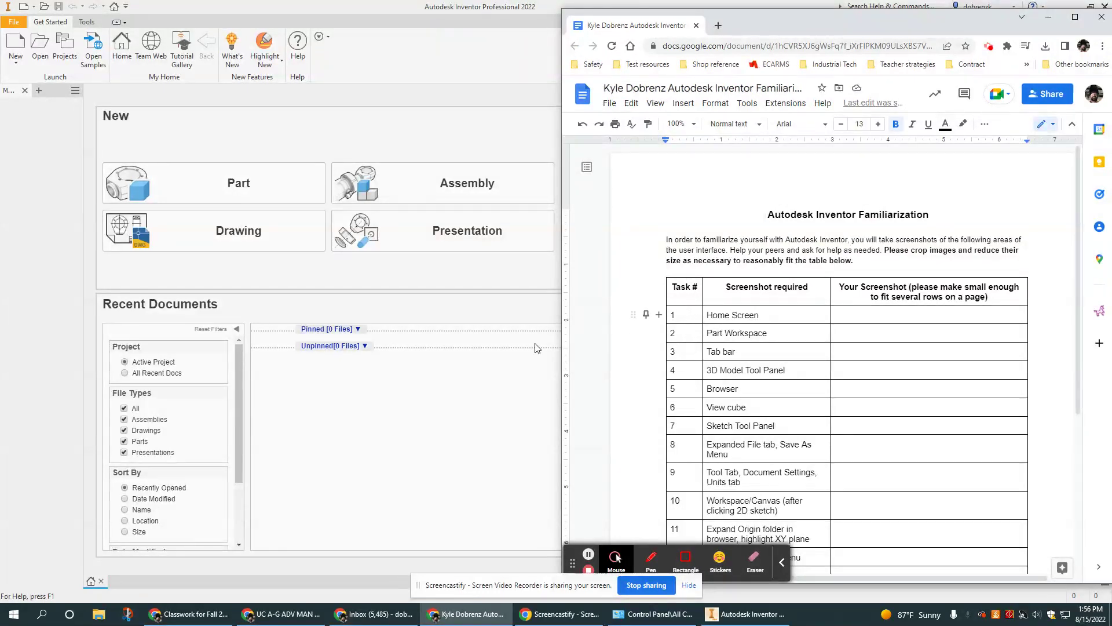
Bring Inventor forward, visit the Team Web page, then return to the Home screen.
left_click(446, 406)
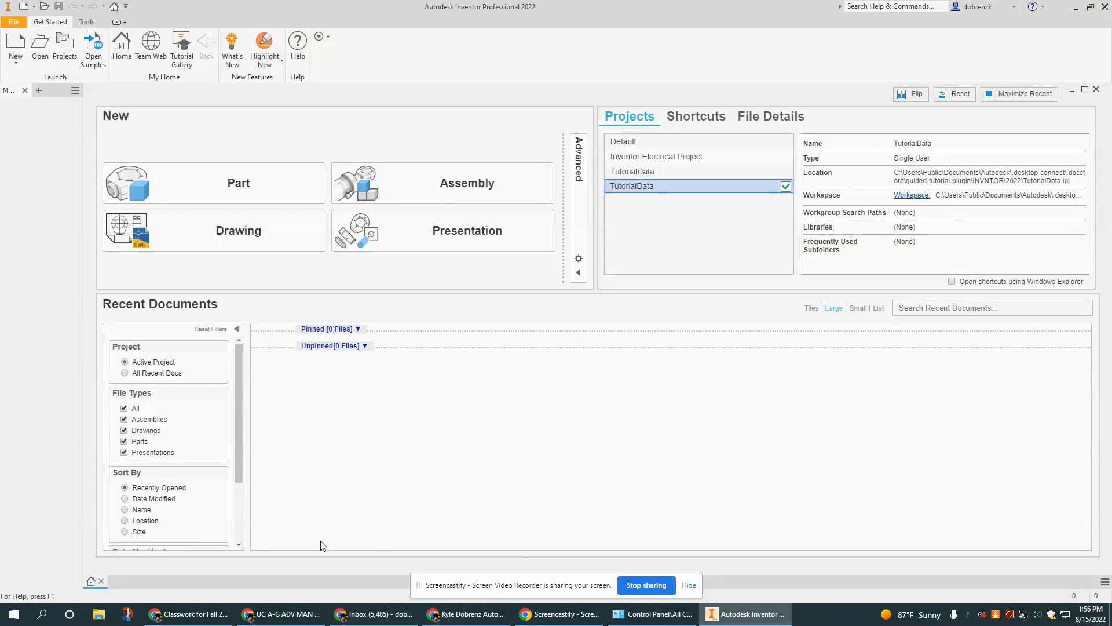
left_click(164, 49)
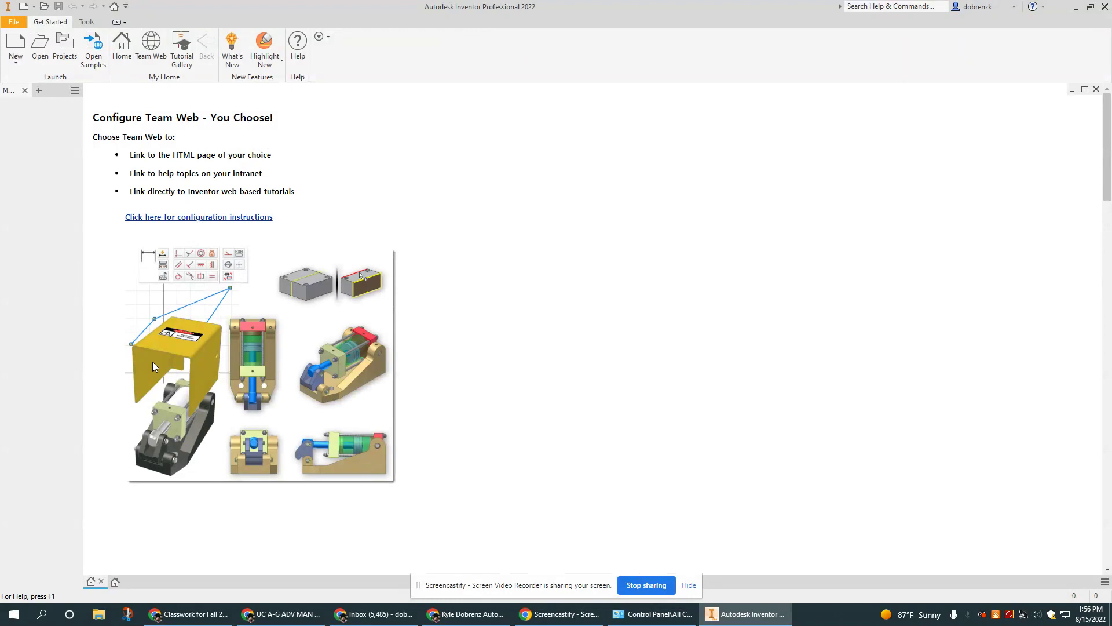
left_click(128, 47)
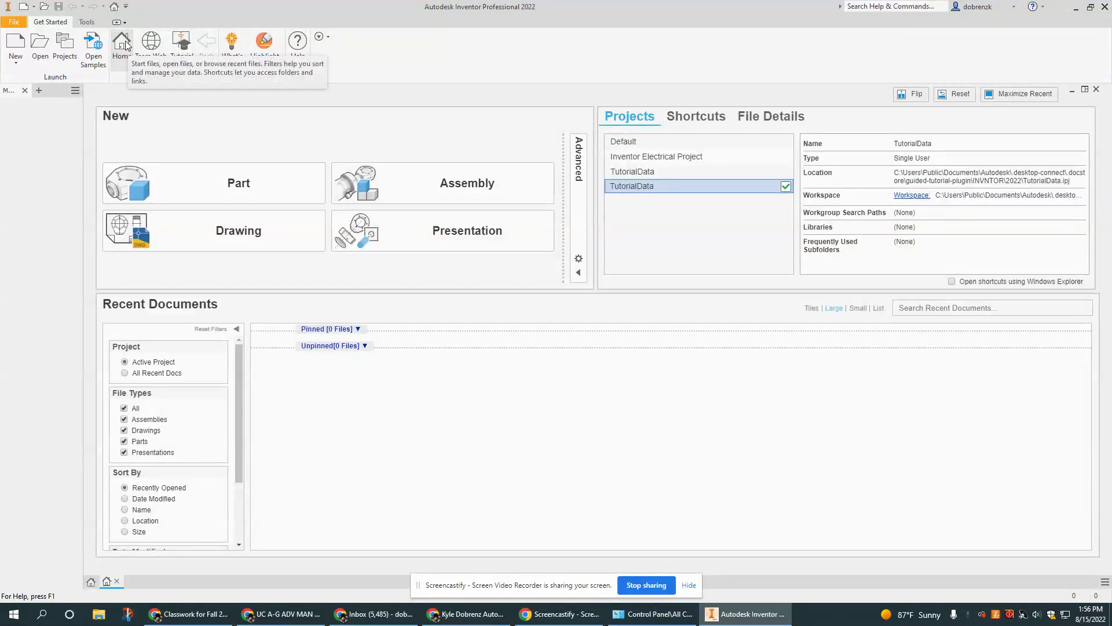
Launch Snip & Sketch and capture nearly the whole Inventor home screen.
left_click(129, 616)
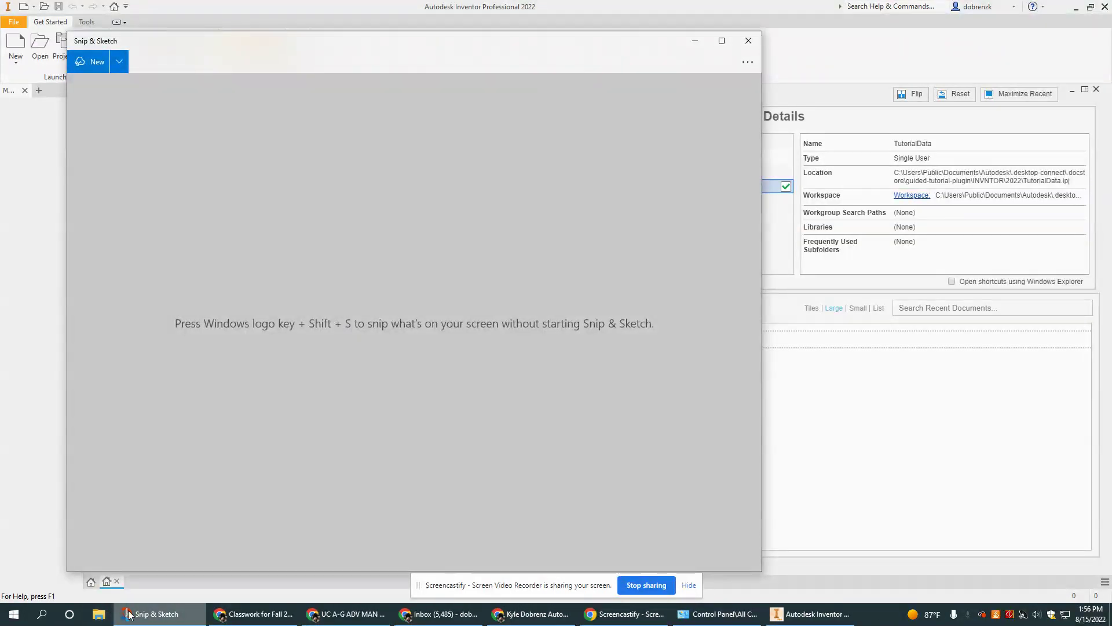
left_click(41, 614)
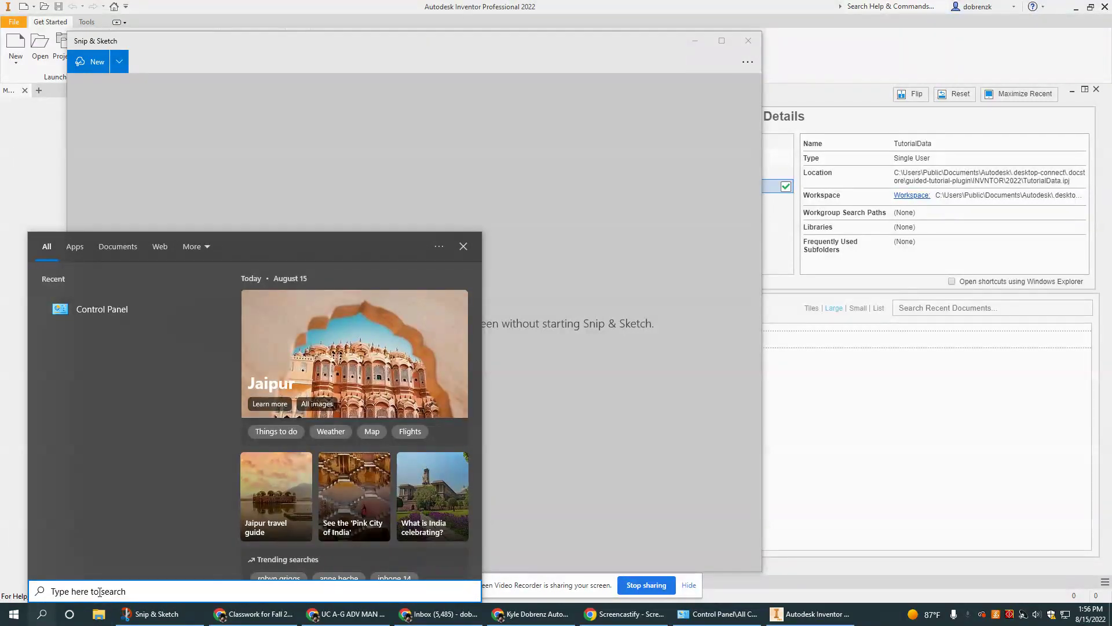
type("snip")
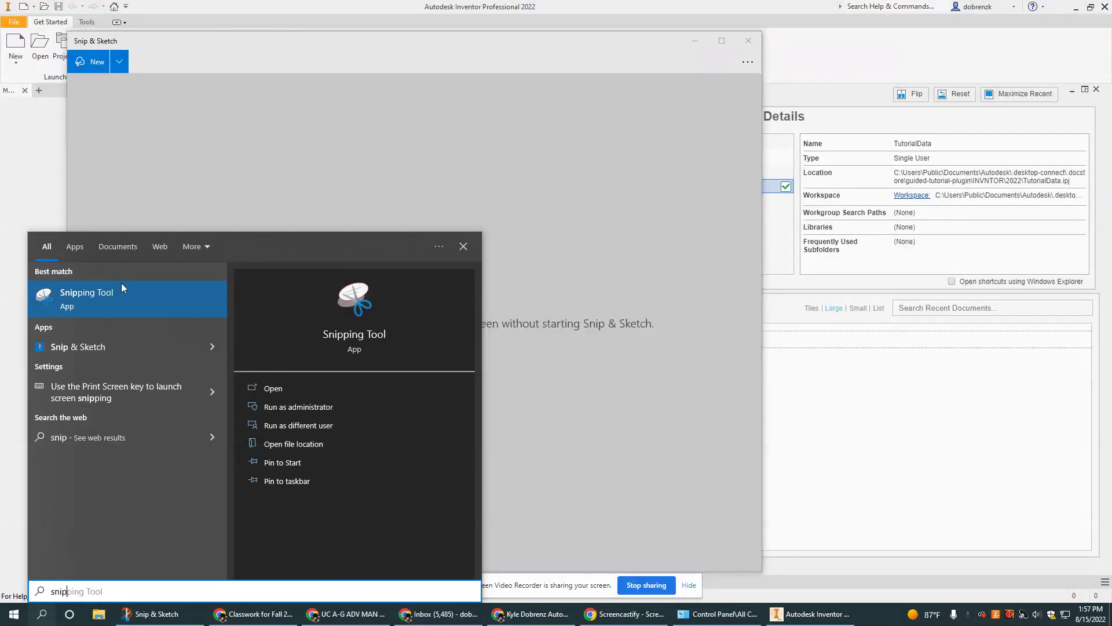
left_click(746, 428)
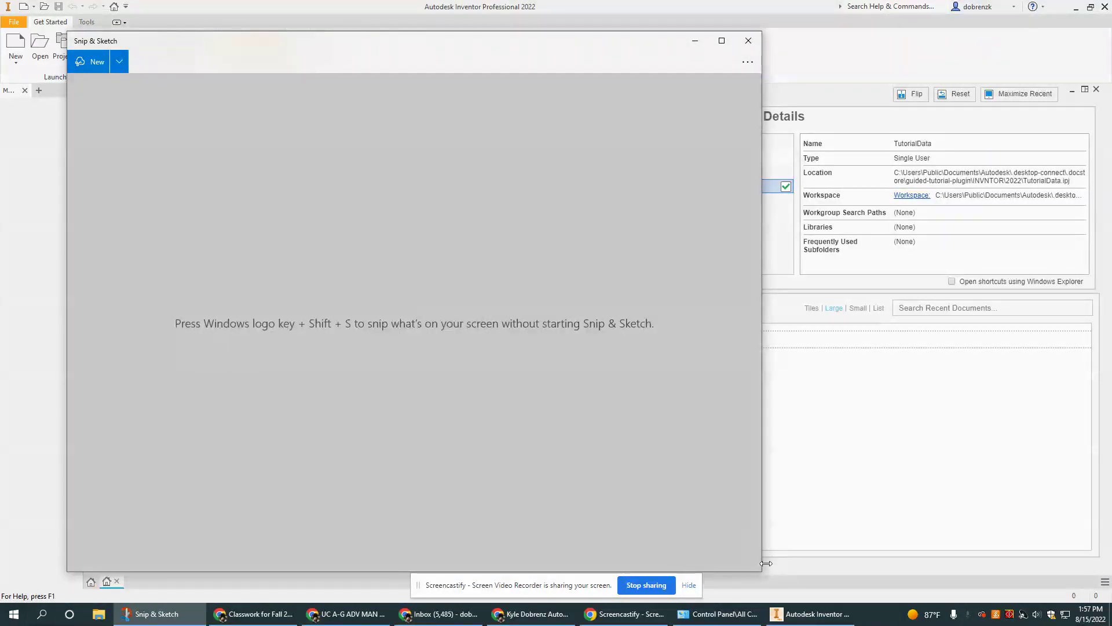
mouse_move(760, 571)
left_mouse_down()
mouse_move(404, 217)
mouse_move(442, 231)
mouse_move(708, 557)
mouse_move(759, 573)
left_mouse_up()
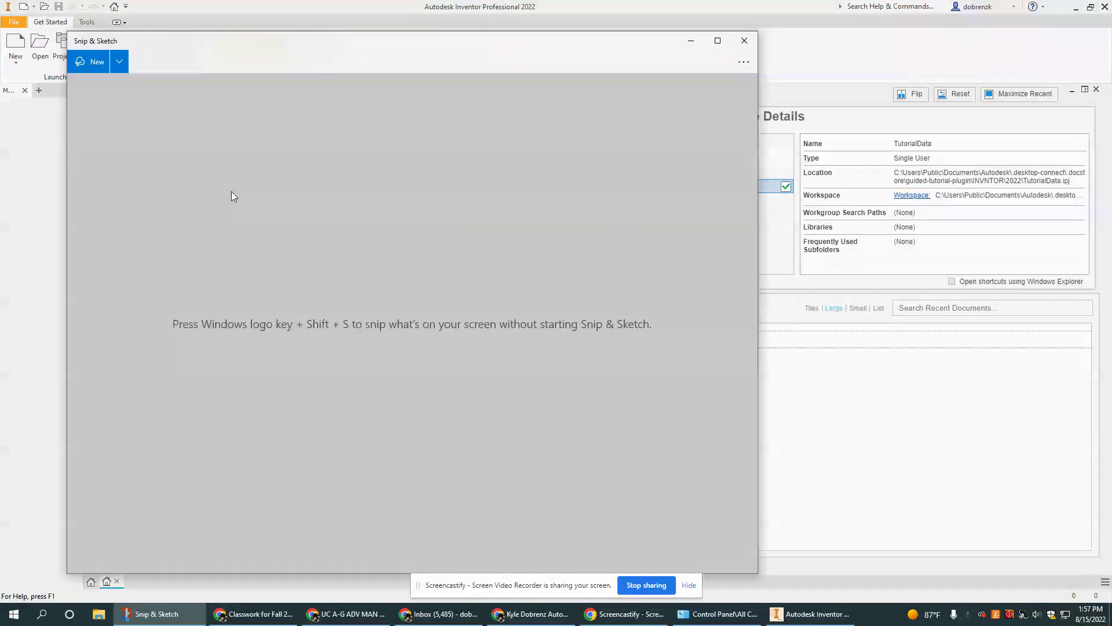
left_click(96, 61)
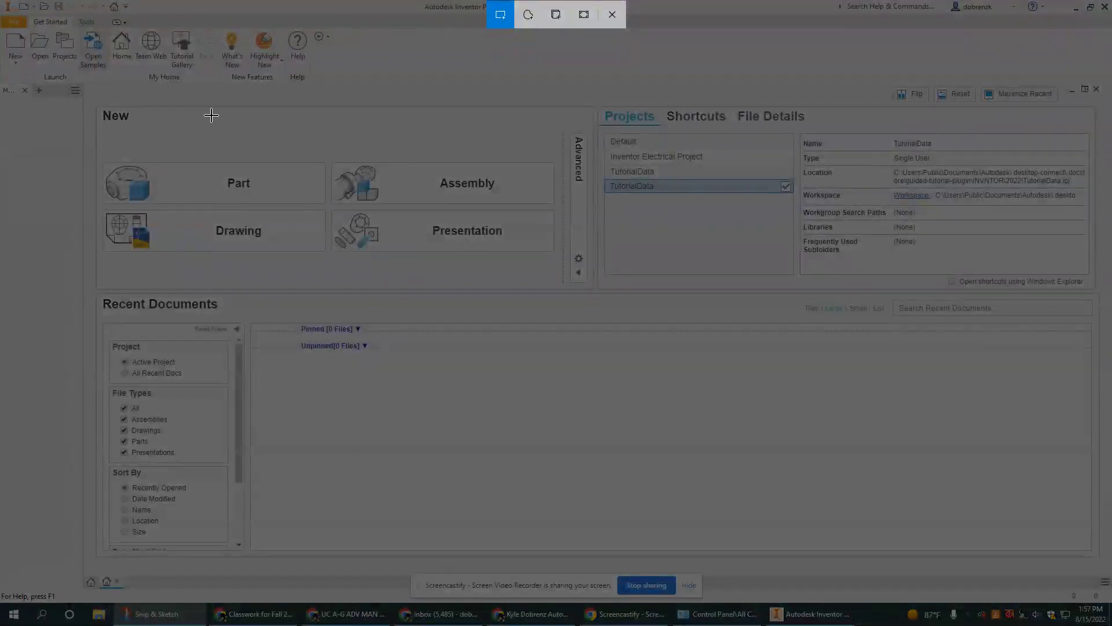
mouse_move(7, 6)
left_mouse_down()
mouse_move(944, 622)
mouse_move(1109, 559)
mouse_move(1108, 600)
left_mouse_up()
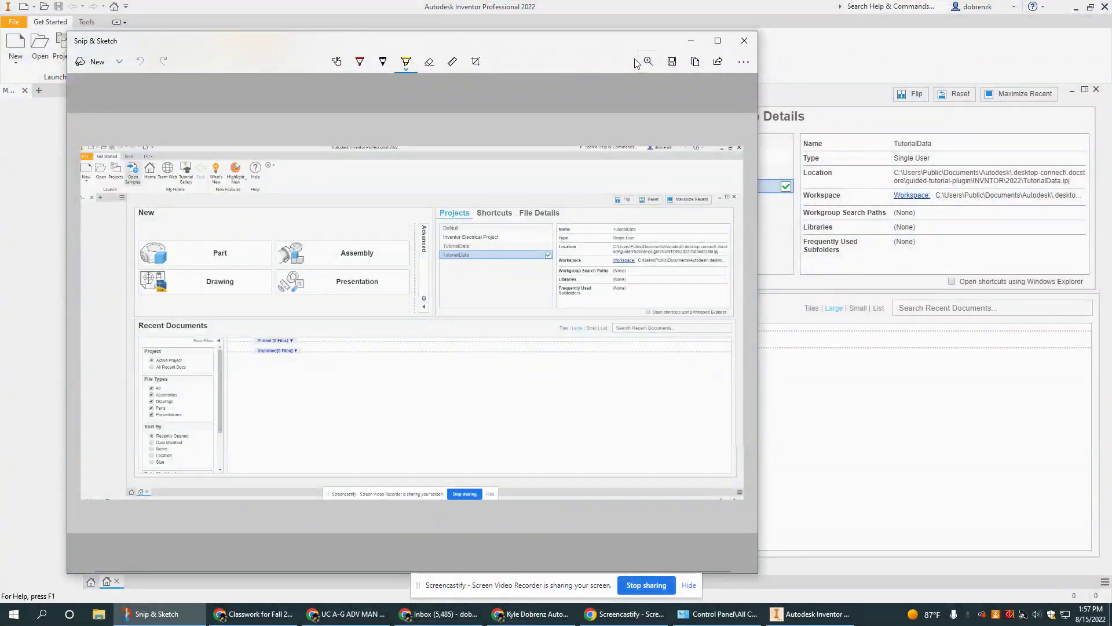
Save the capture as '1' inside a new 'Assignment #1 SS' folder in Pictures.
left_click(672, 61)
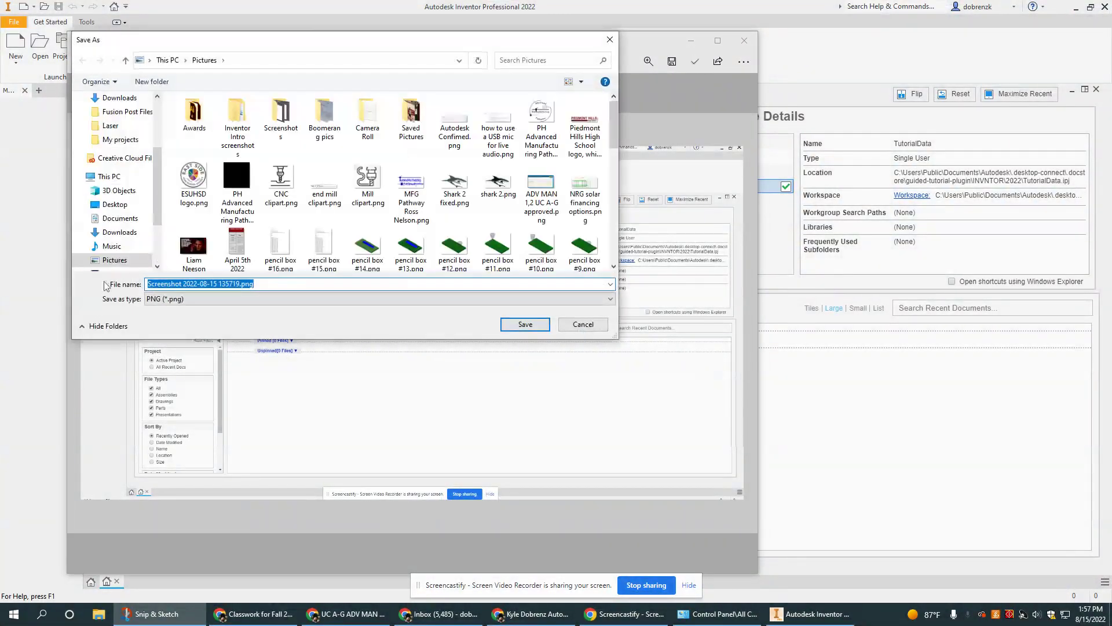
left_click(159, 84)
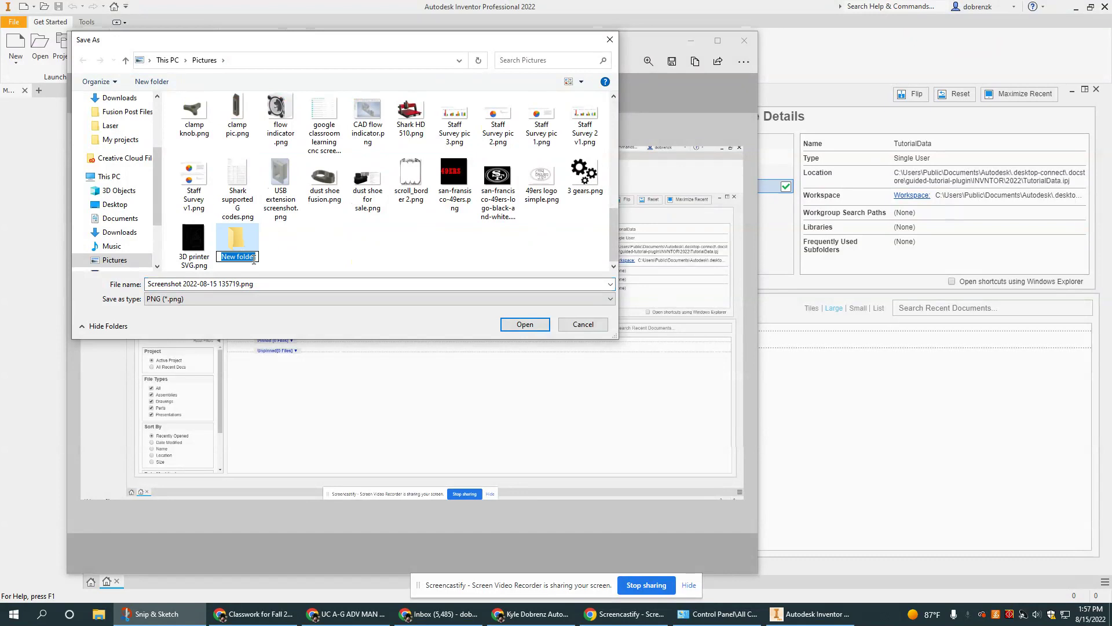
type("A")
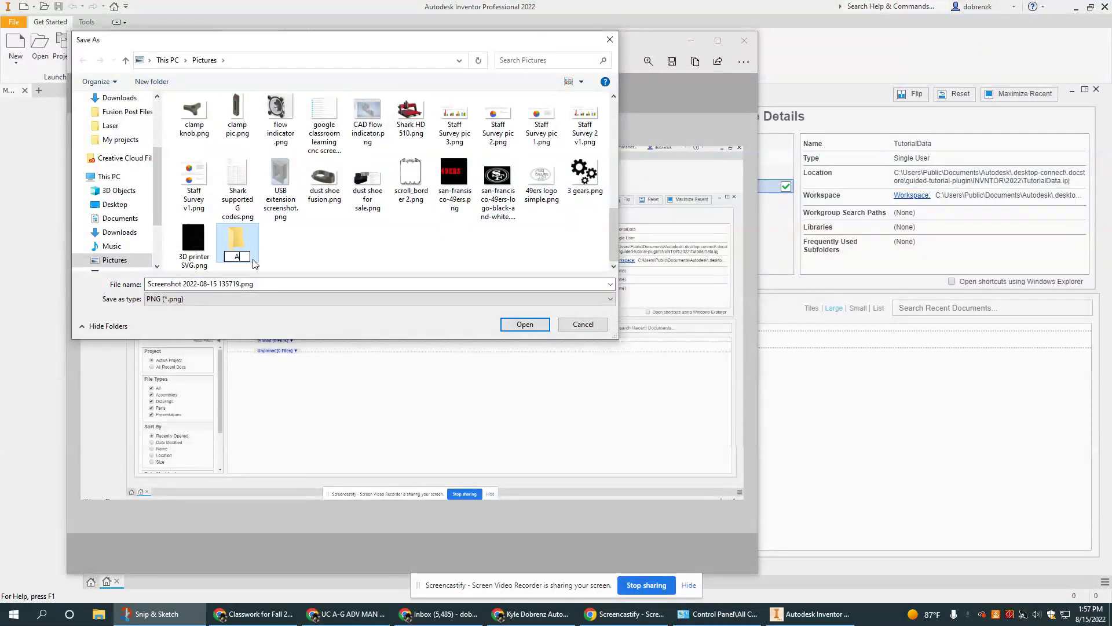
type("ssignment #1 S")
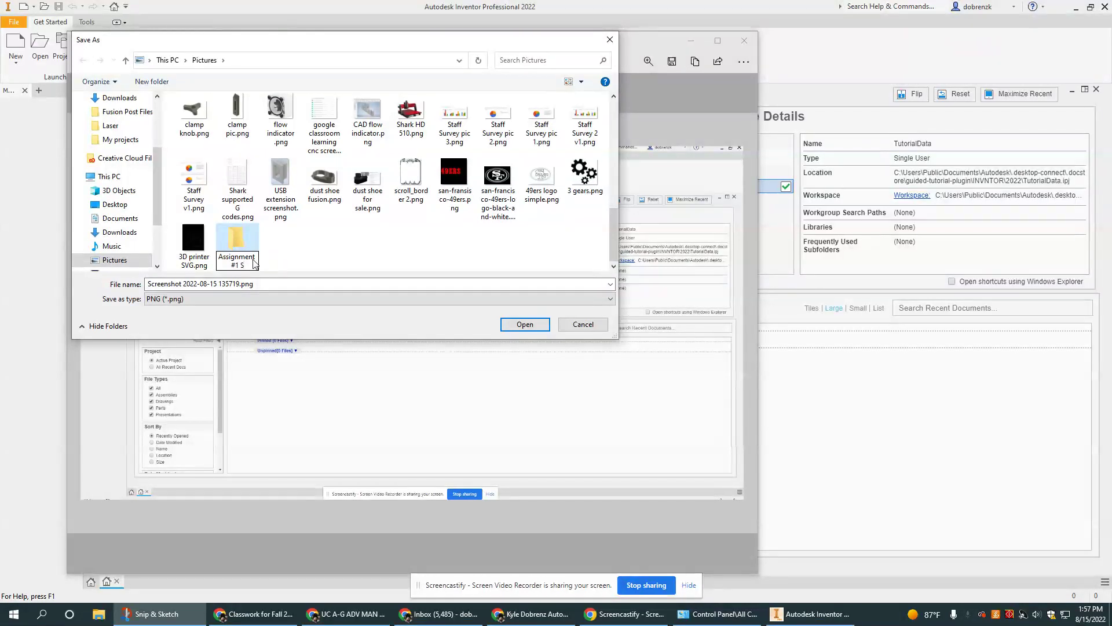
type("S")
key("Return")
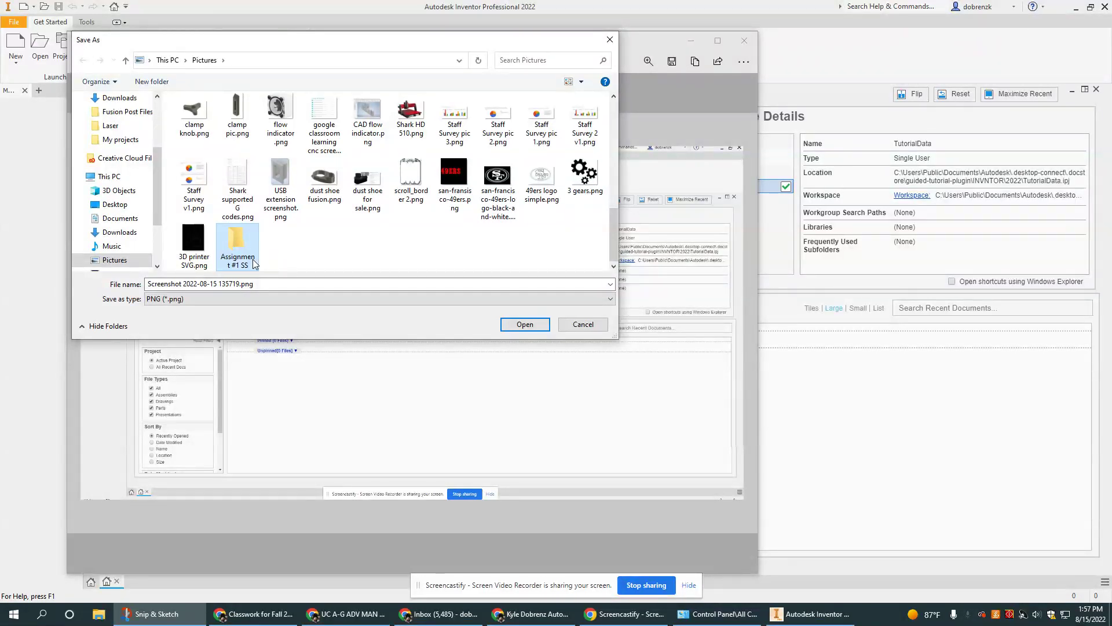
double_click(250, 250)
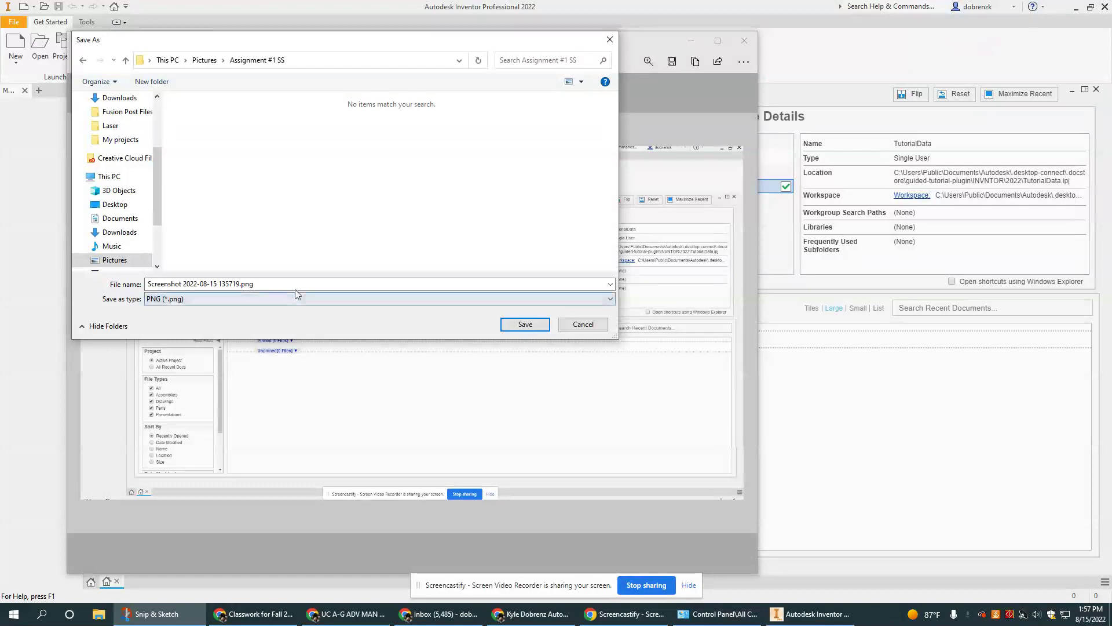
triple_click(367, 285)
type("1")
key("Return")
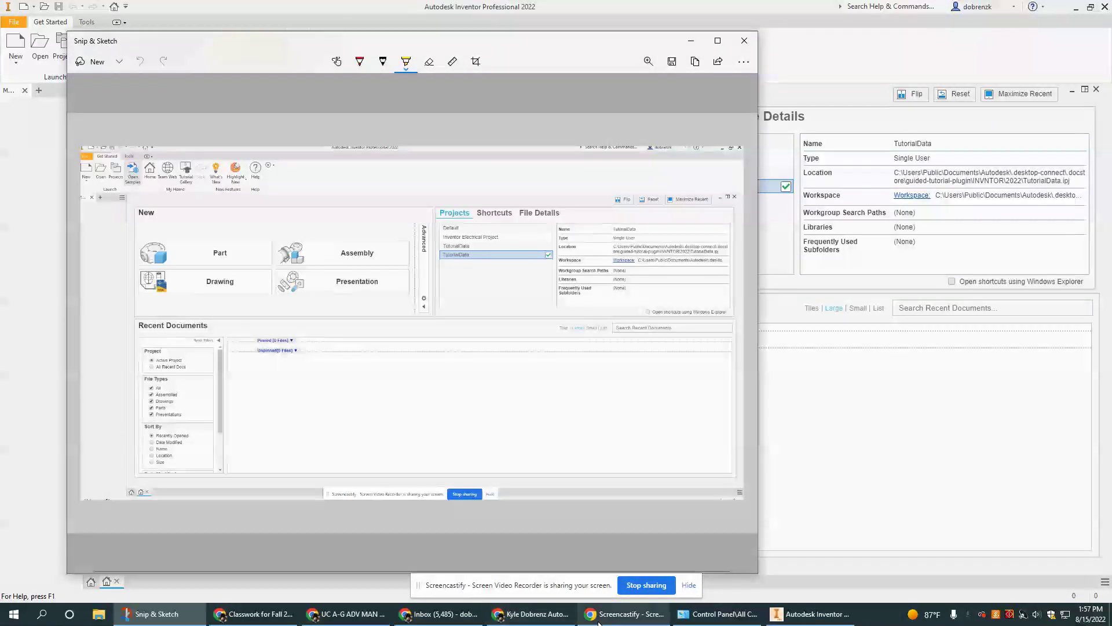
Upload 1.png from Pictures > Assignment #1 SS into the Home Screen row's screenshot cell.
left_click(530, 613)
left_click(873, 316)
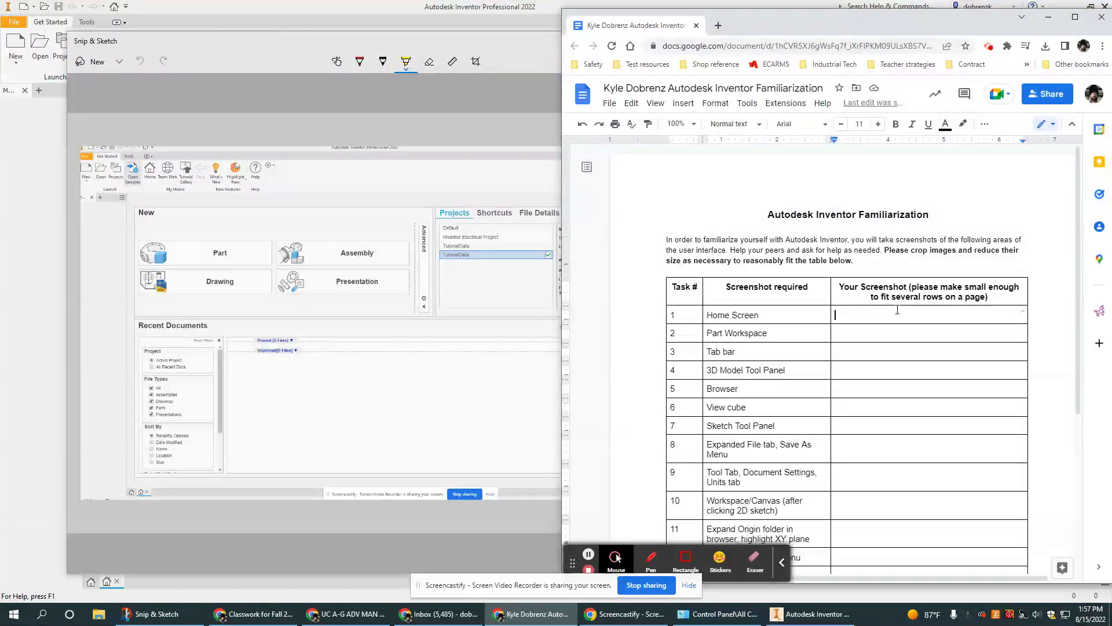
left_click(683, 103)
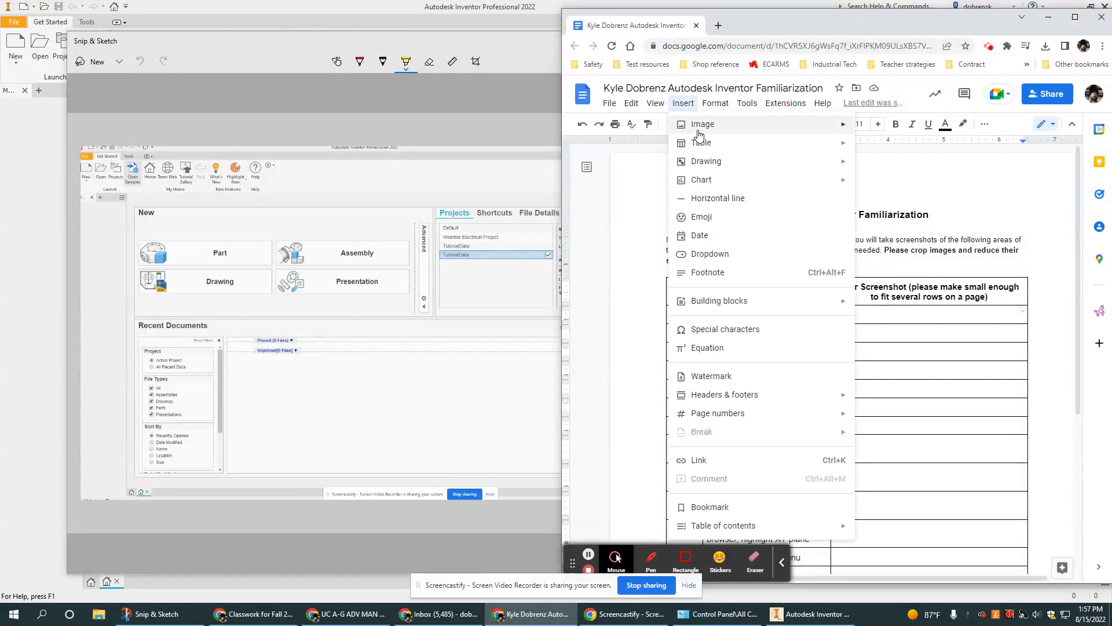
mouse_move(699, 132)
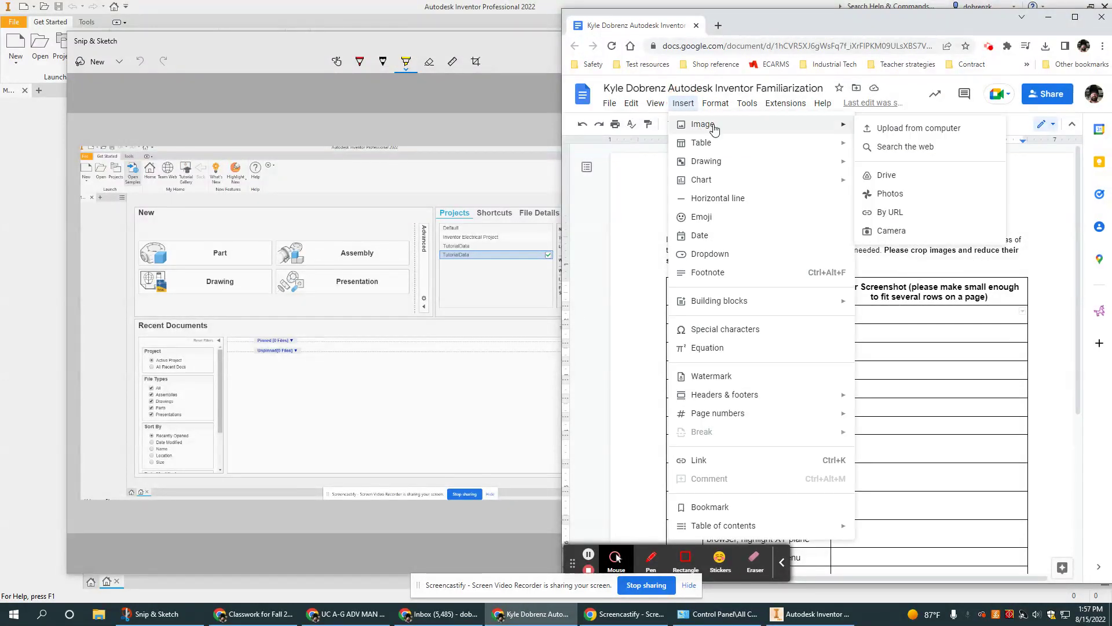
left_click(908, 135)
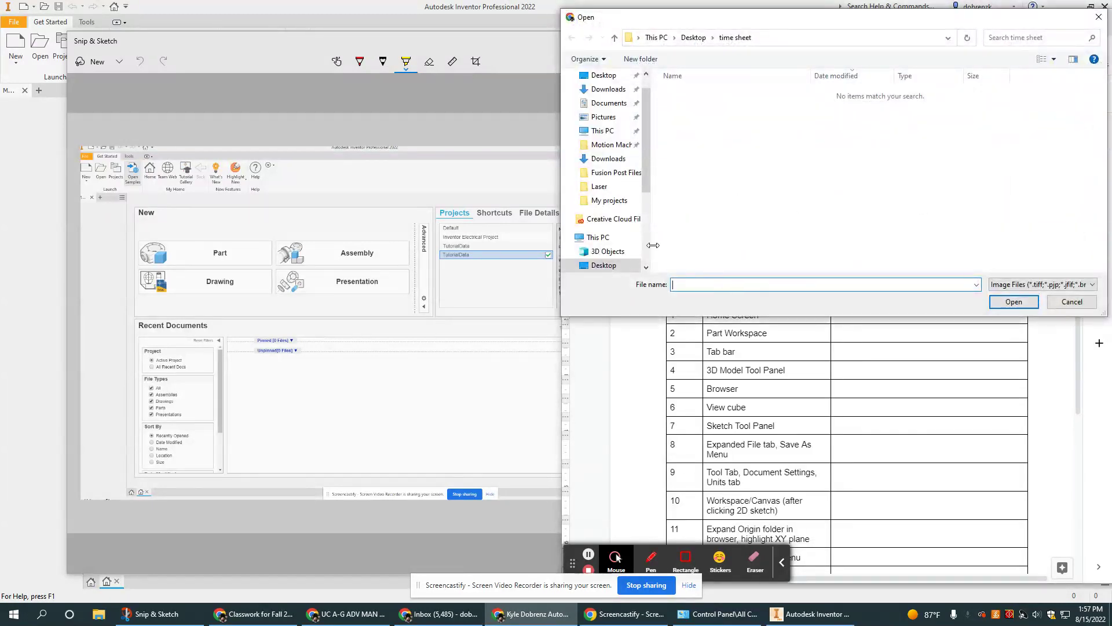
left_click(602, 116)
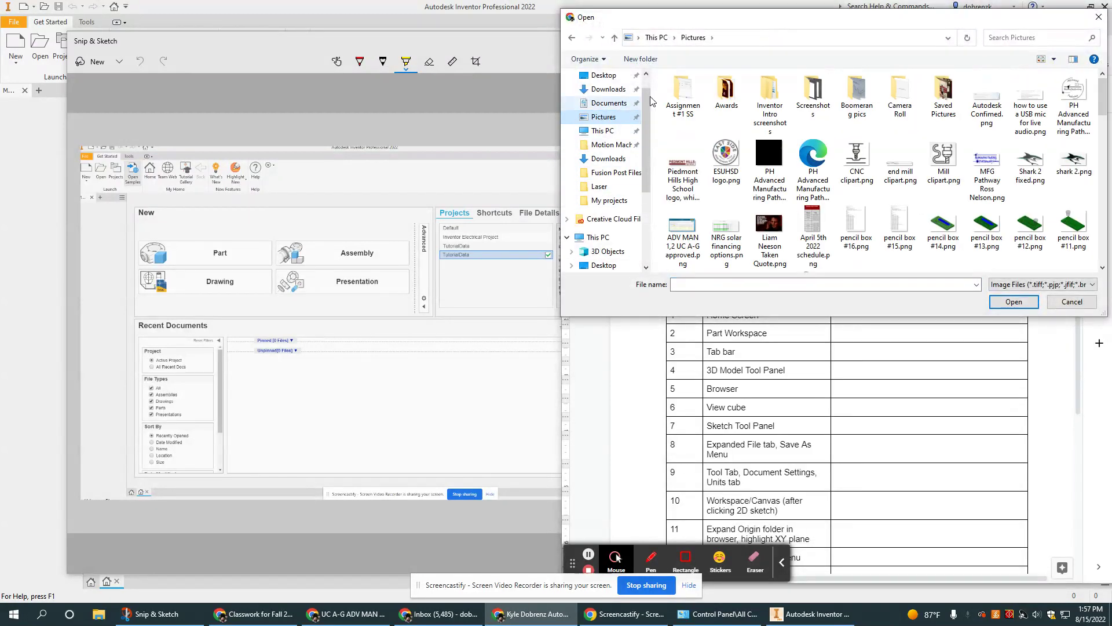
double_click(695, 100)
left_click(695, 92)
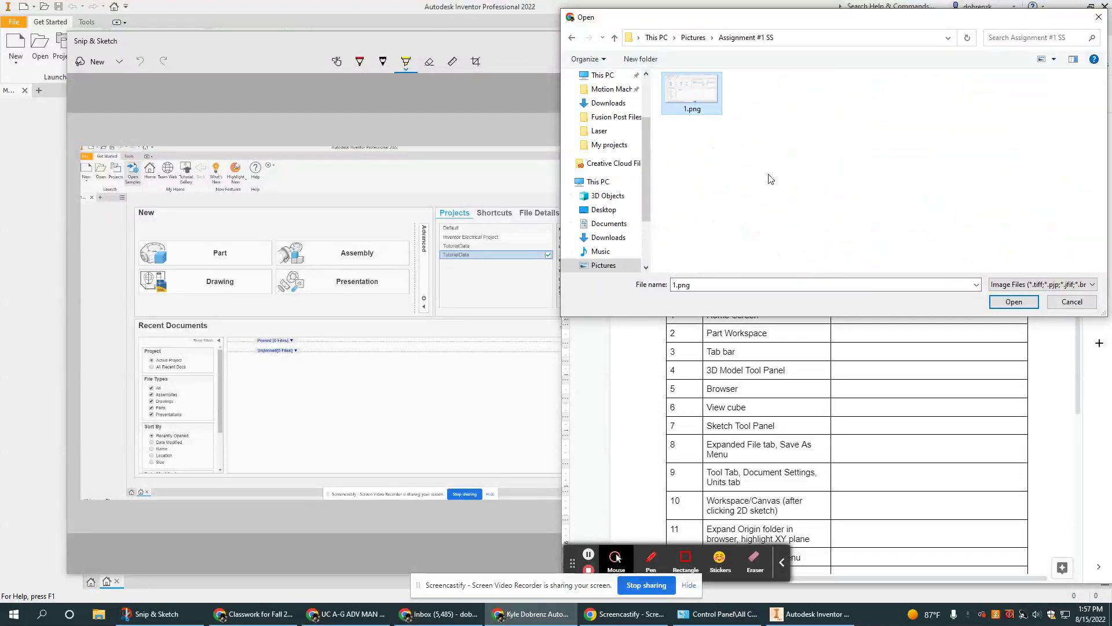
left_click(1014, 301)
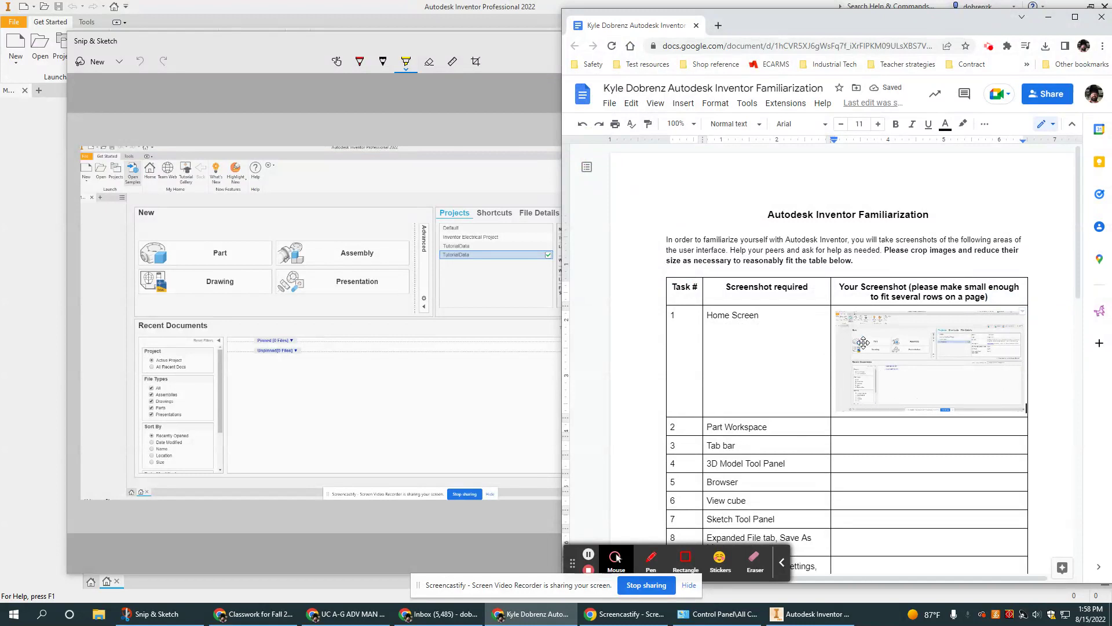
left_click(962, 378)
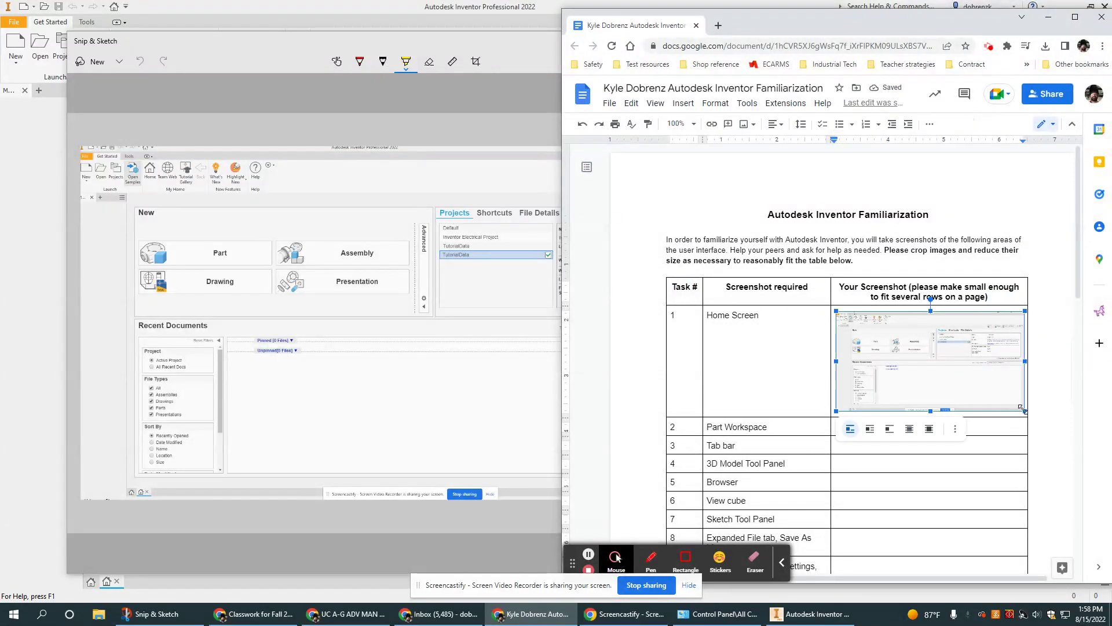
left_click_drag(837, 311, 542, 53)
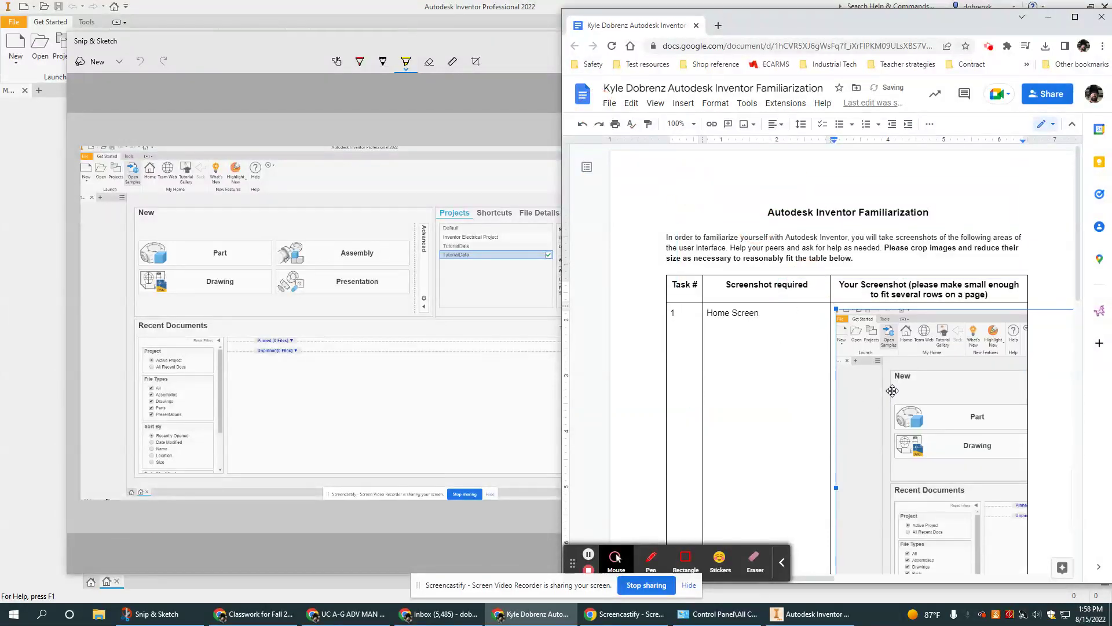
scroll(892, 397, "down", 5)
scroll(894, 394, "up", 3)
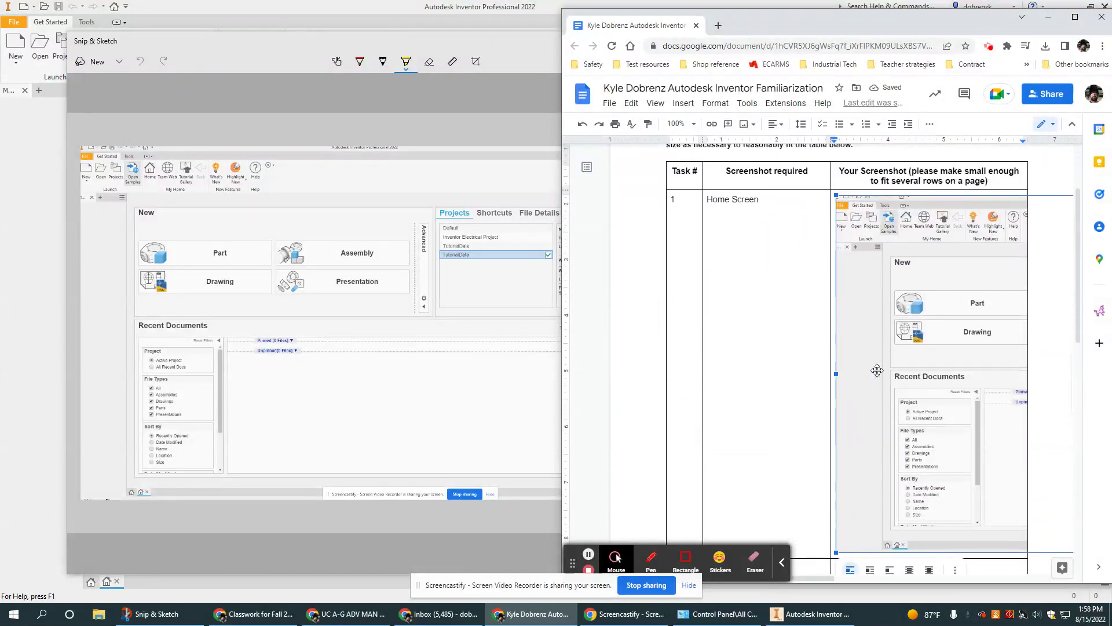
key("ctrl+z")
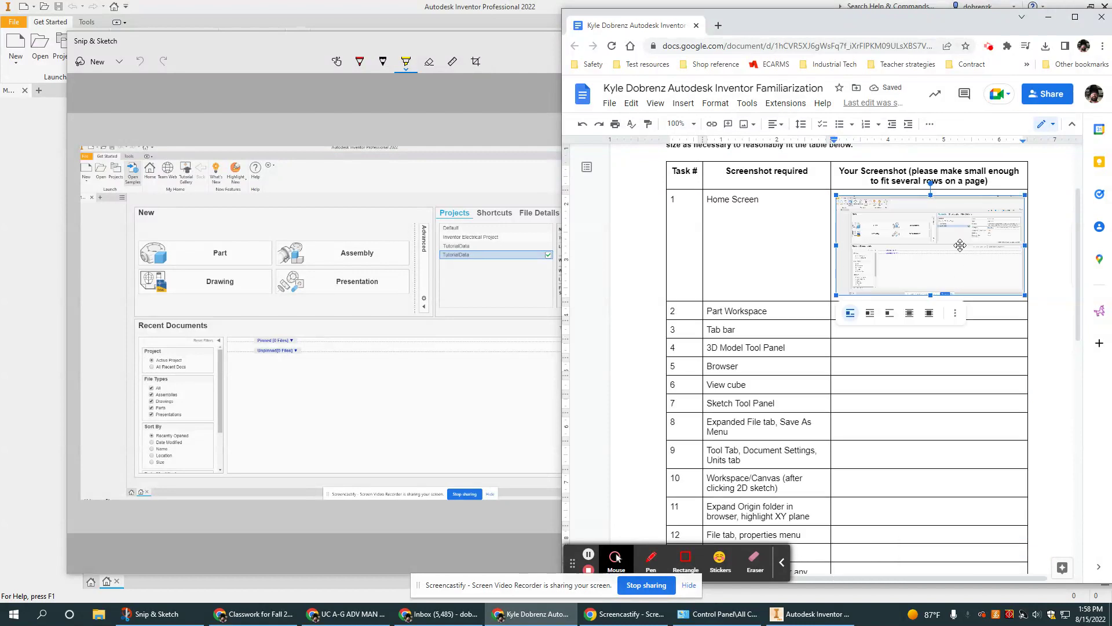
scroll(959, 259, "up", 1)
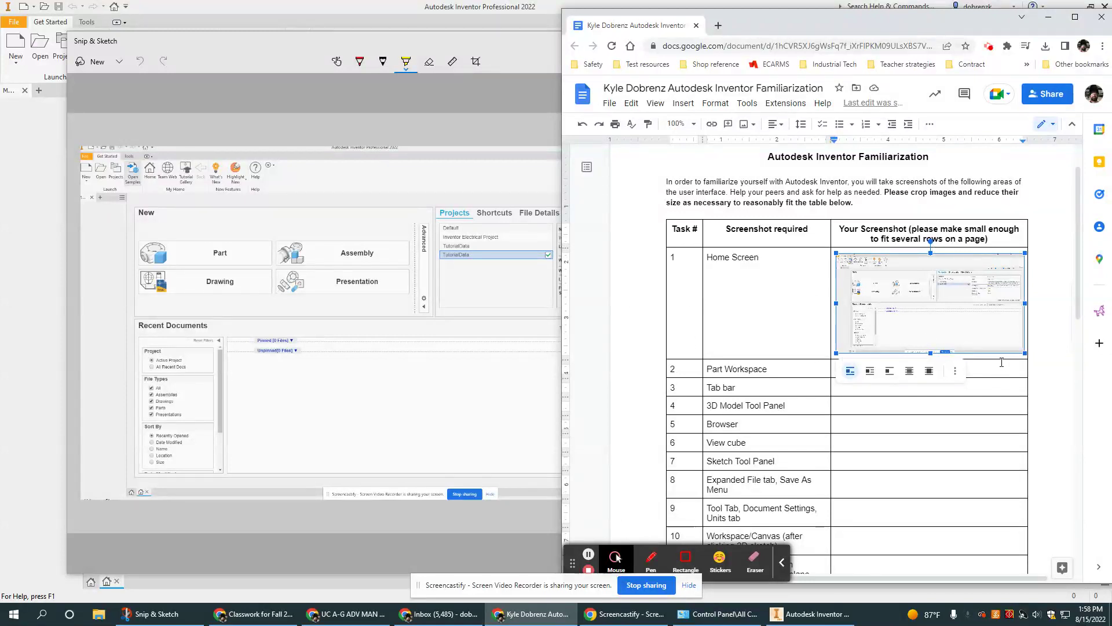
left_click(1001, 371)
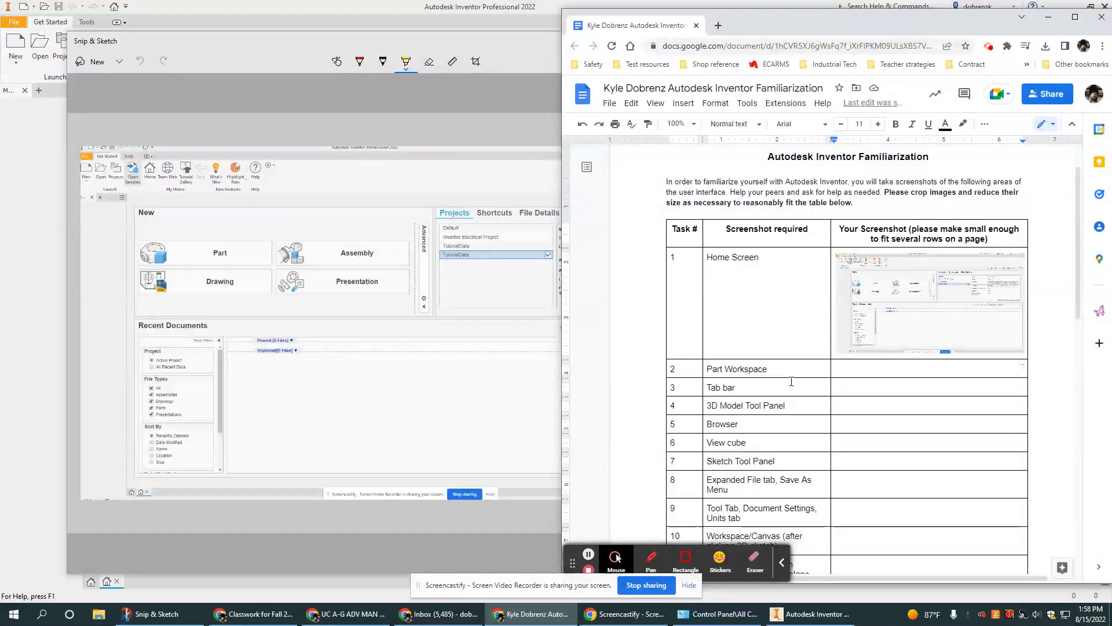
left_click(10, 445)
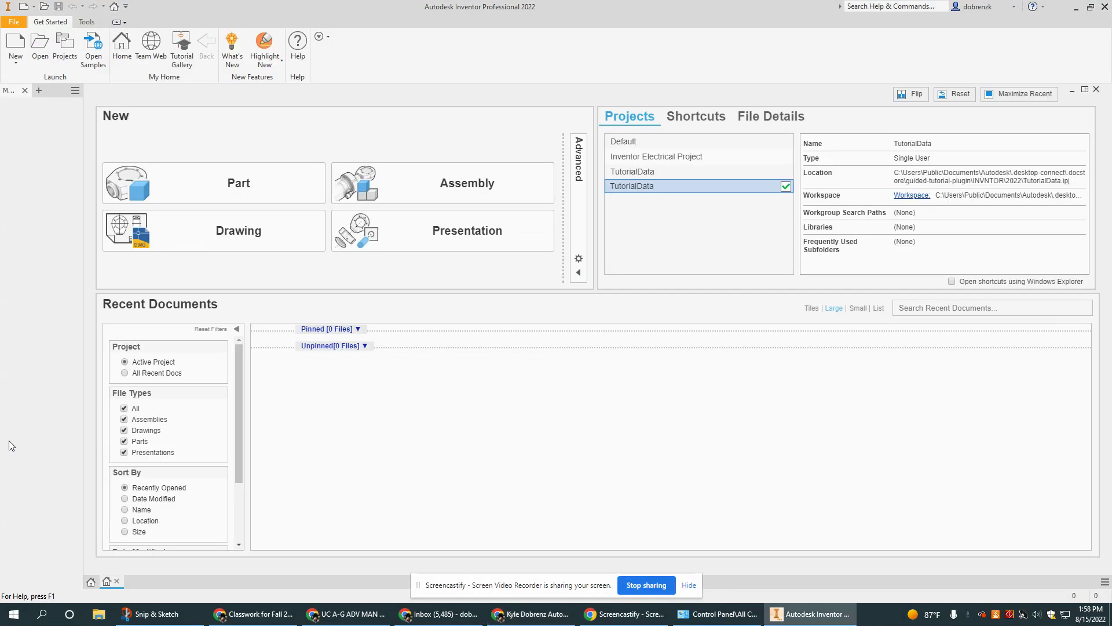
Start a new part, snip the full Part2 workspace and save it as '2'.
left_click(234, 174)
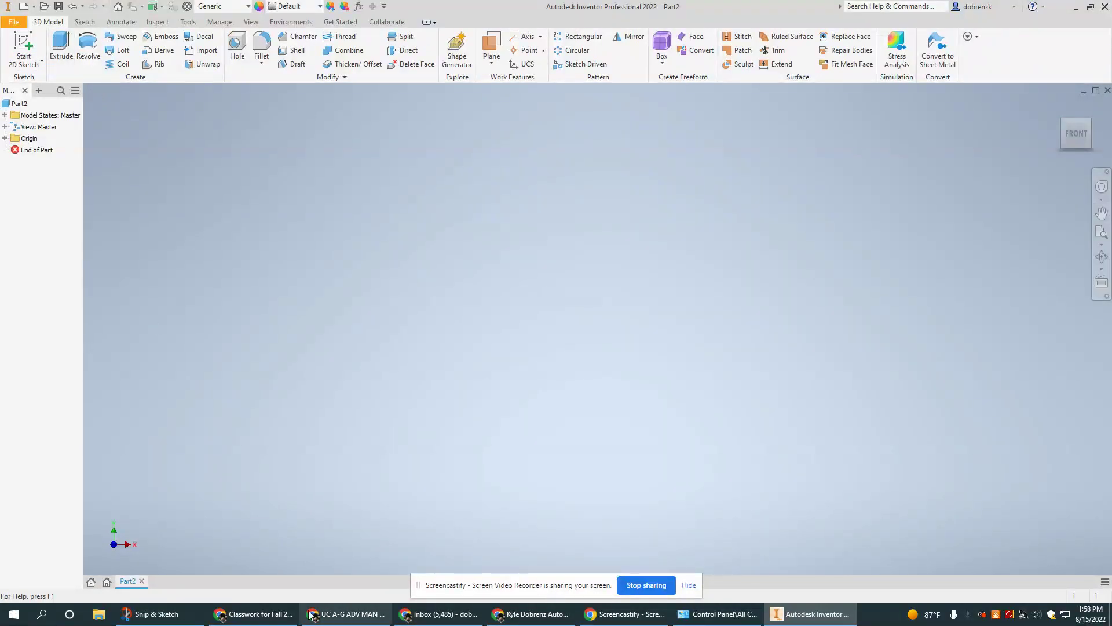
left_click(152, 613)
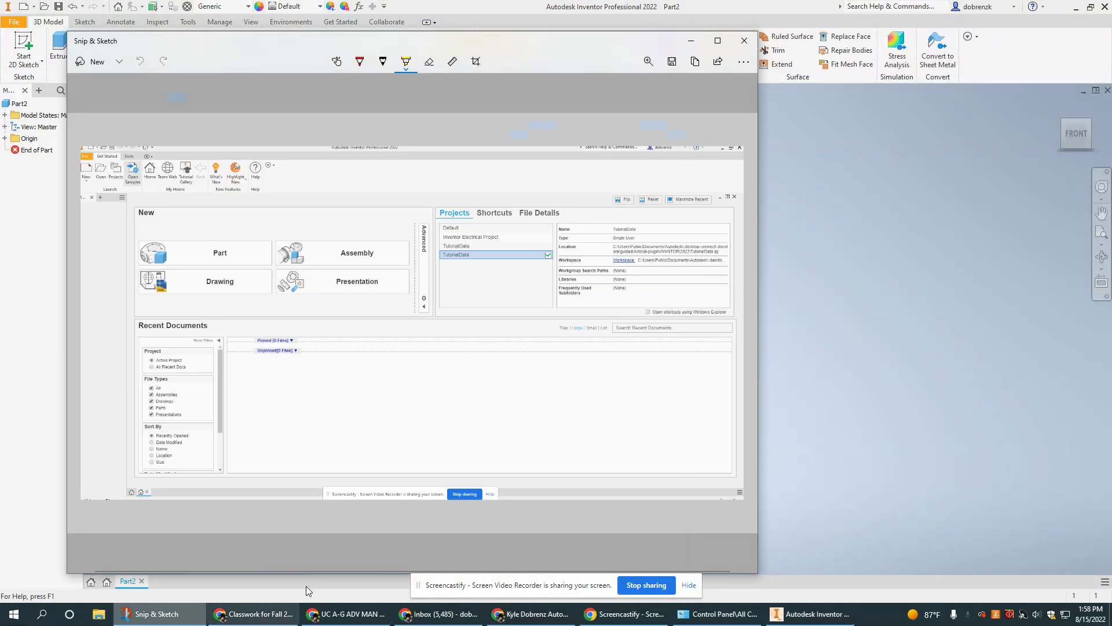
left_click(85, 67)
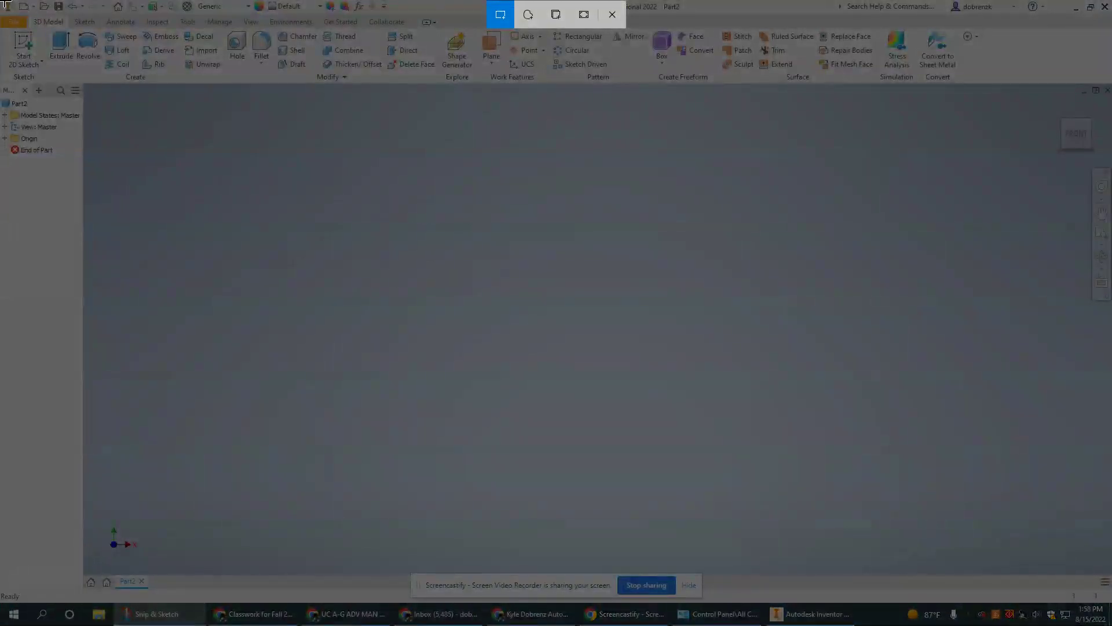
left_click_drag(5, 3, 1108, 599)
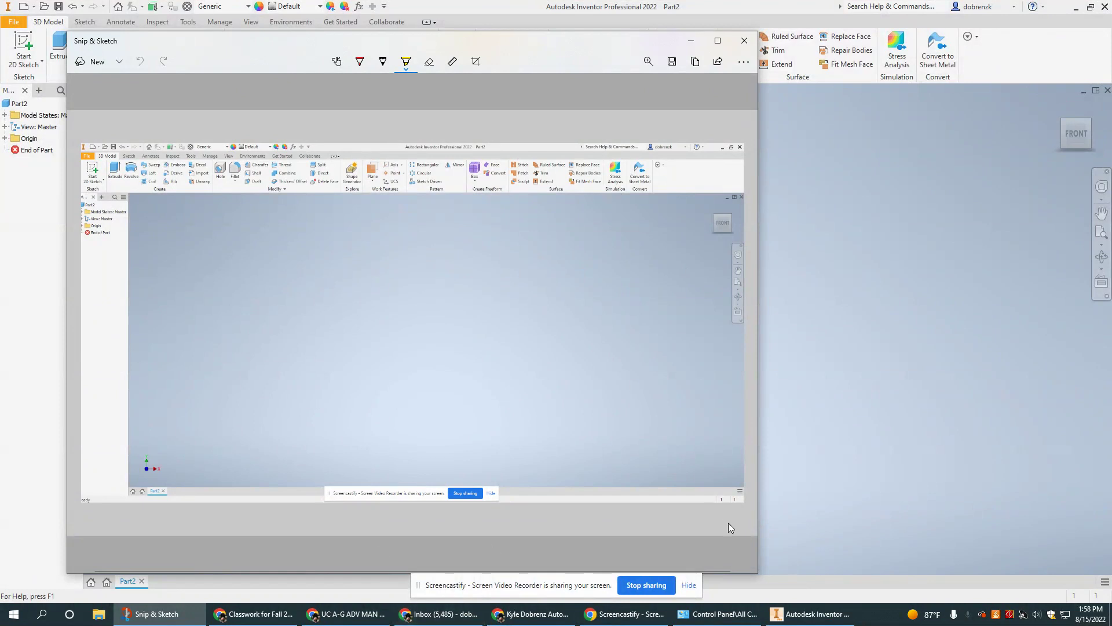
left_click(672, 61)
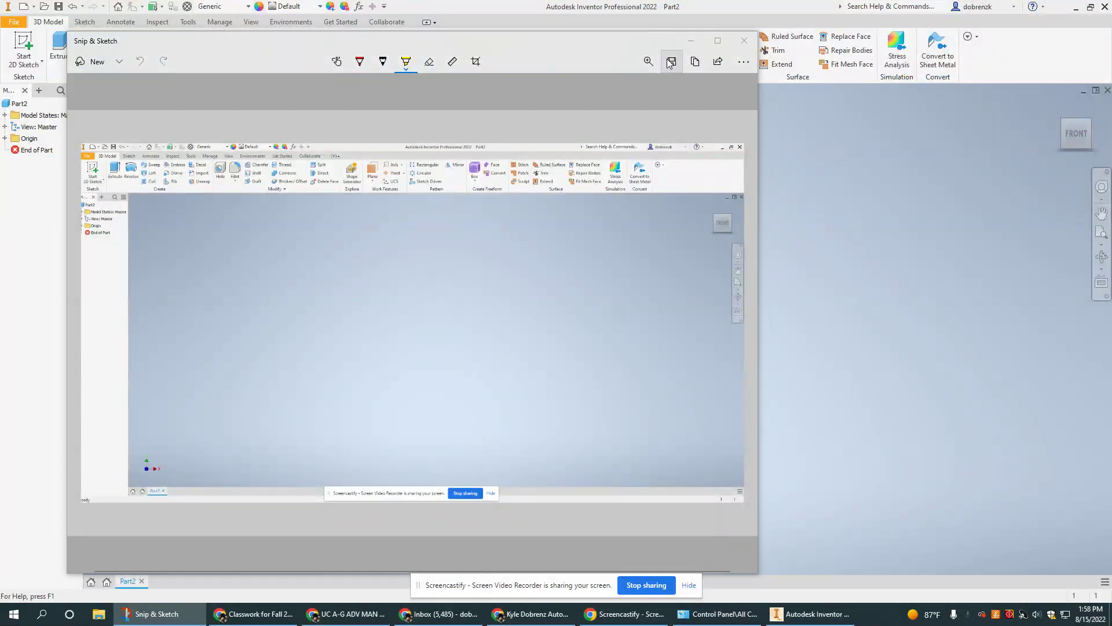
type("2")
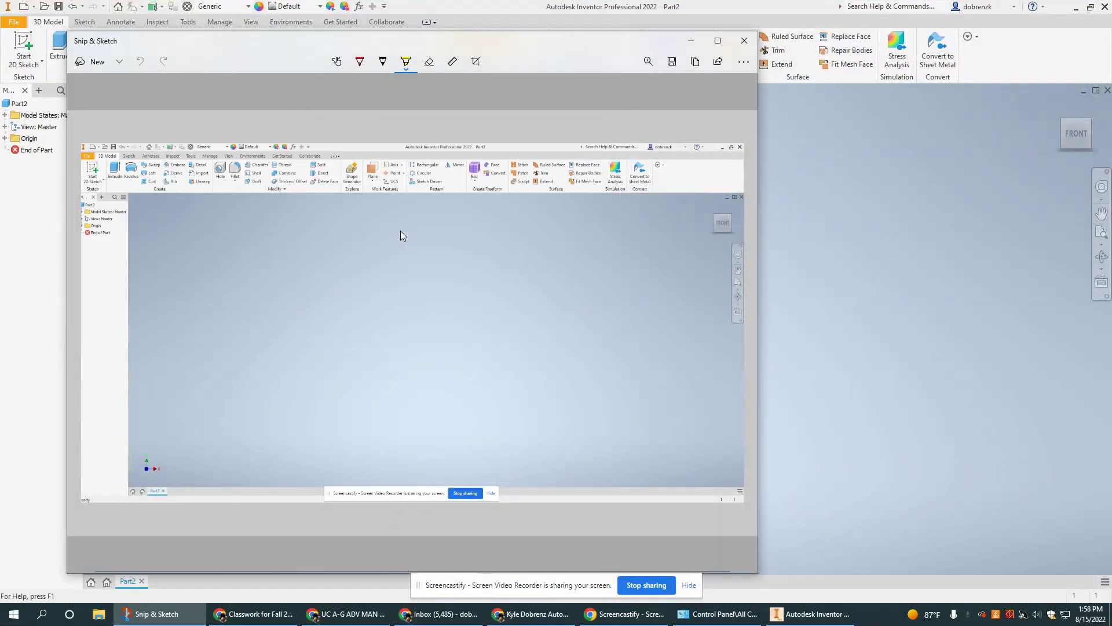
left_click(530, 614)
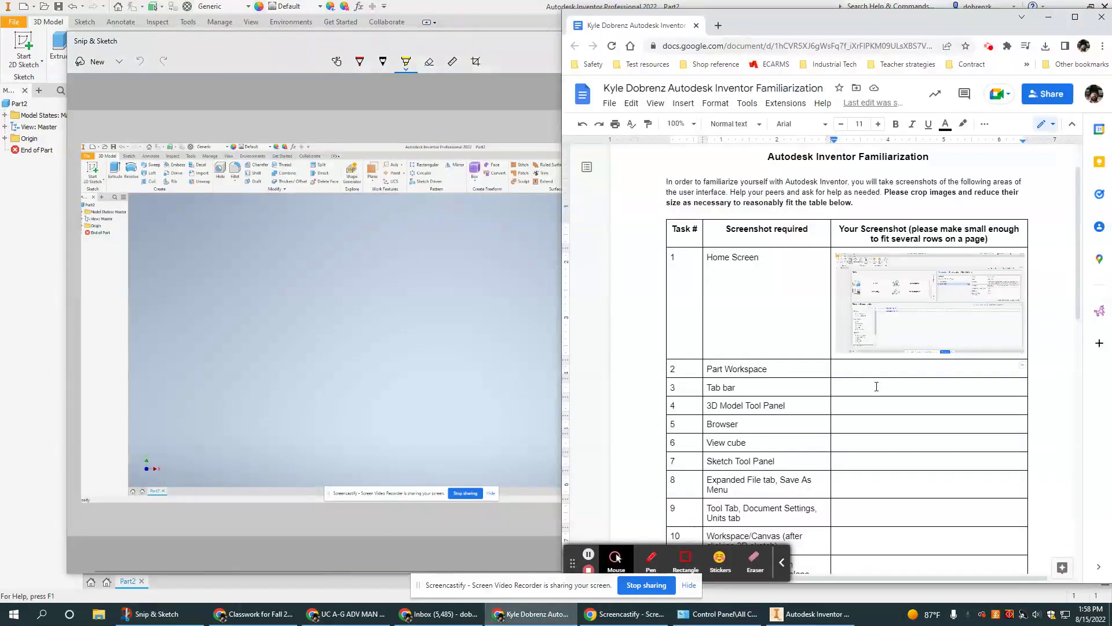
Upload 2.png into the Part Workspace row, then return to Inventor.
left_click(683, 104)
mouse_move(740, 132)
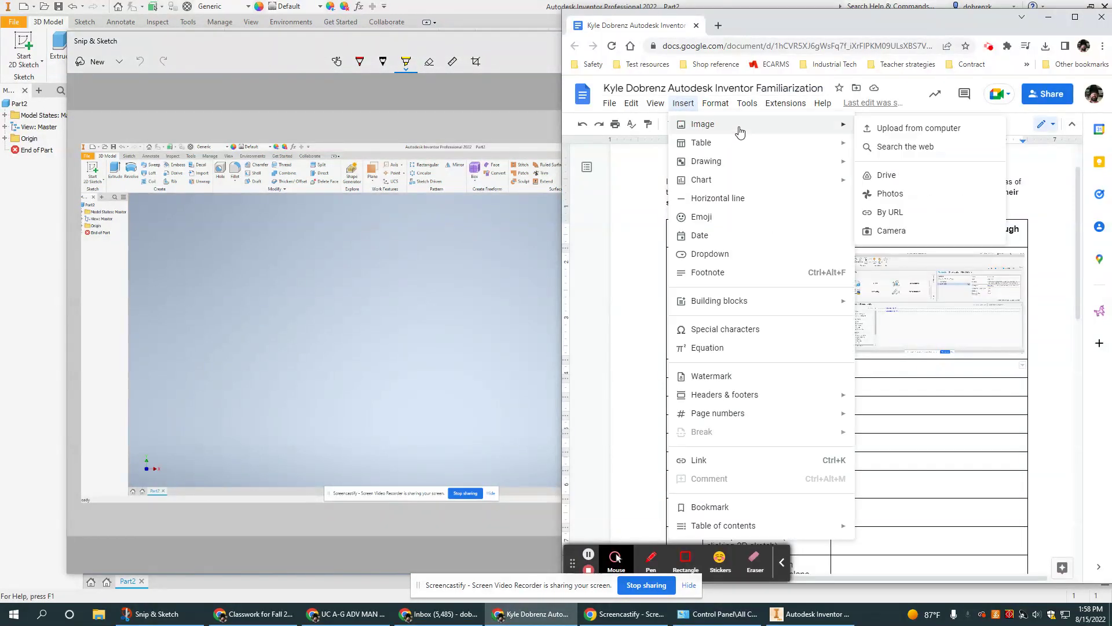
left_click(919, 128)
left_click(755, 107)
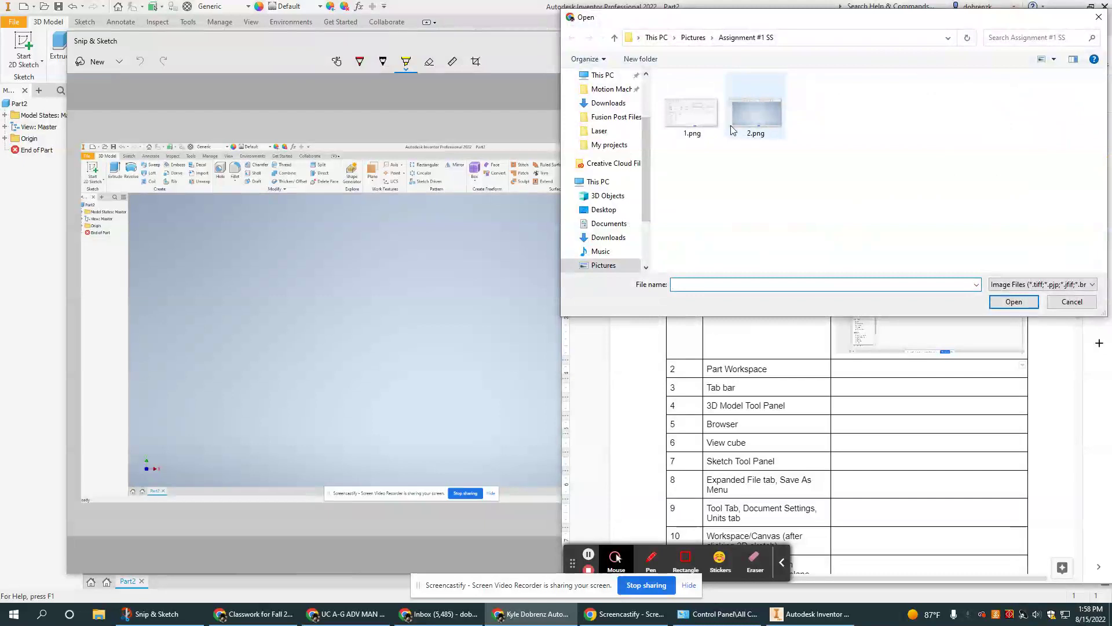
left_click(1014, 302)
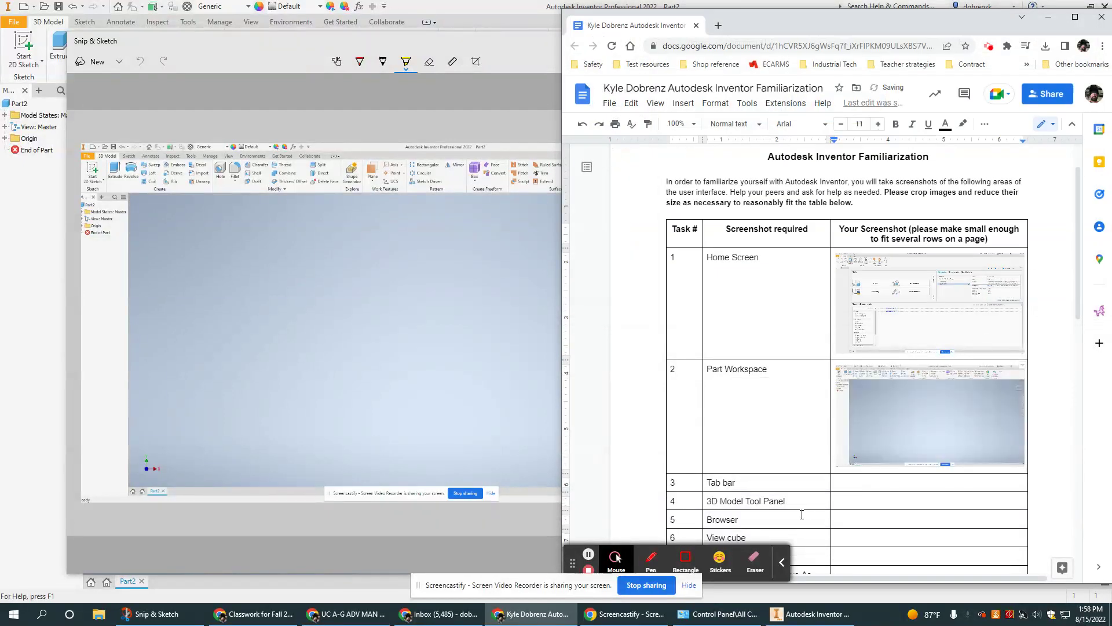
scroll(893, 379, "down", 2)
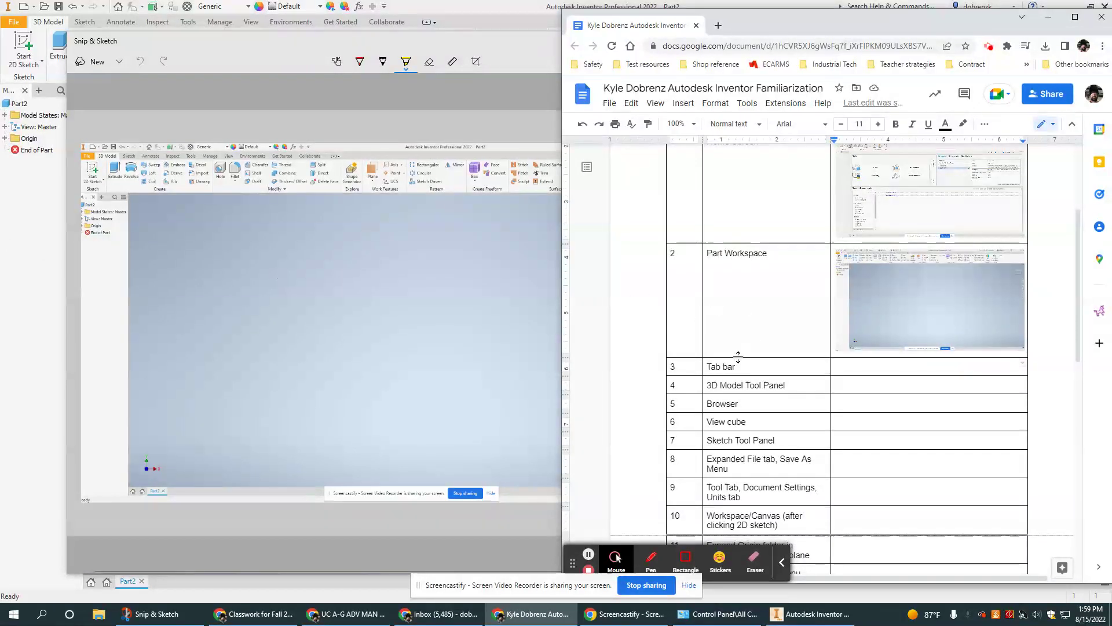
left_click(11, 296)
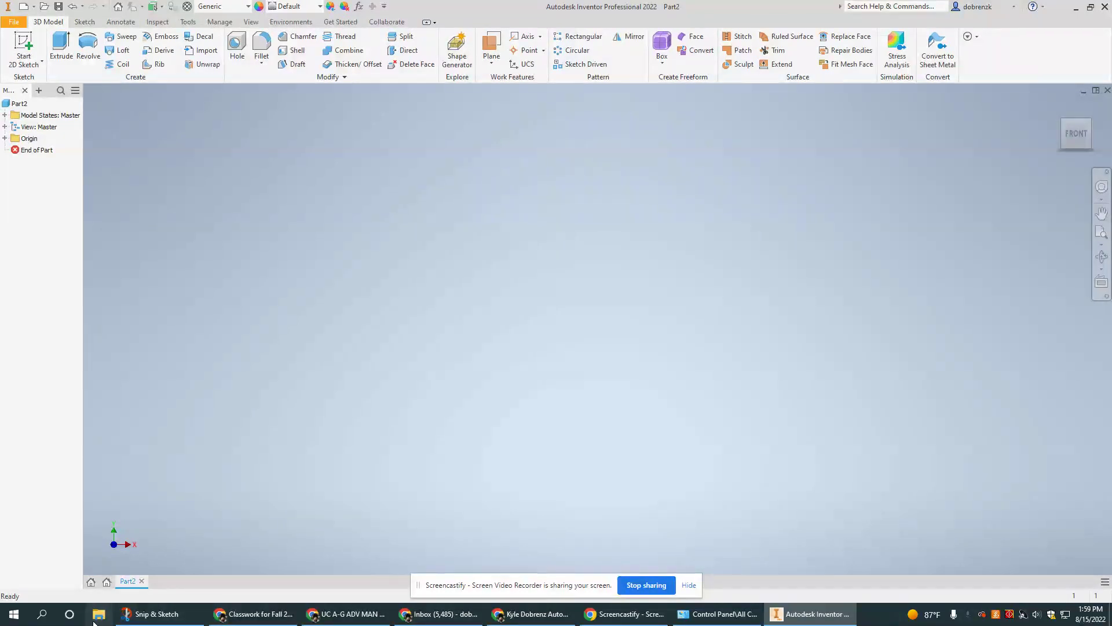
Snip Inventor's ribbon tab row and save it as image 3, then bring up the Google Doc.
left_click(152, 613)
left_click(90, 62)
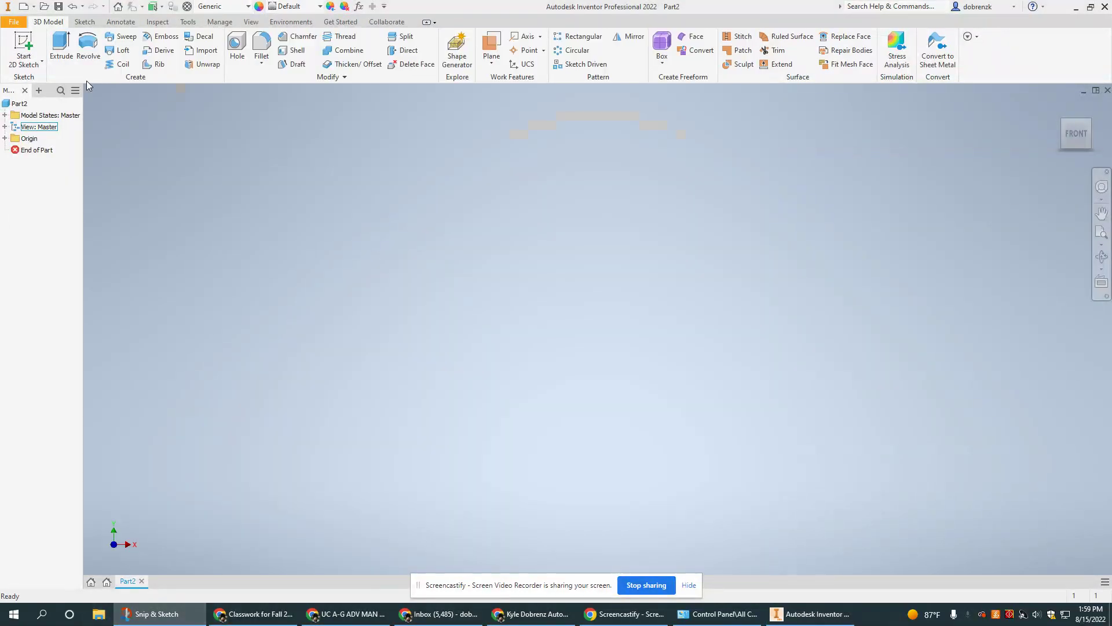
mouse_move(5, 16)
left_mouse_down()
mouse_move(385, 24)
mouse_move(512, 13)
mouse_move(446, 25)
left_mouse_up()
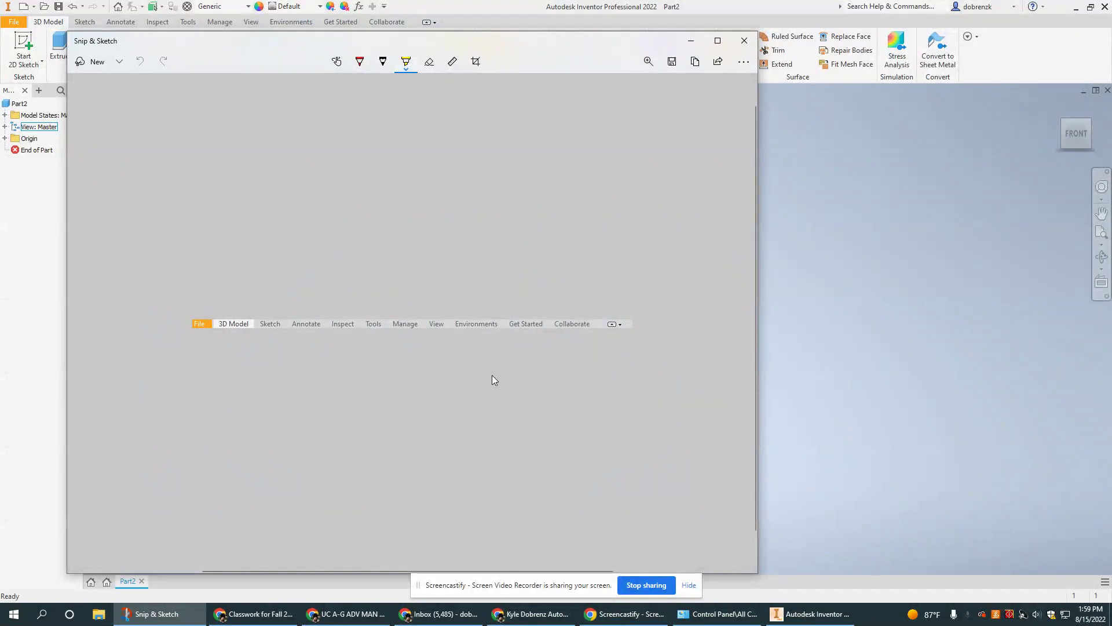
left_click(672, 61)
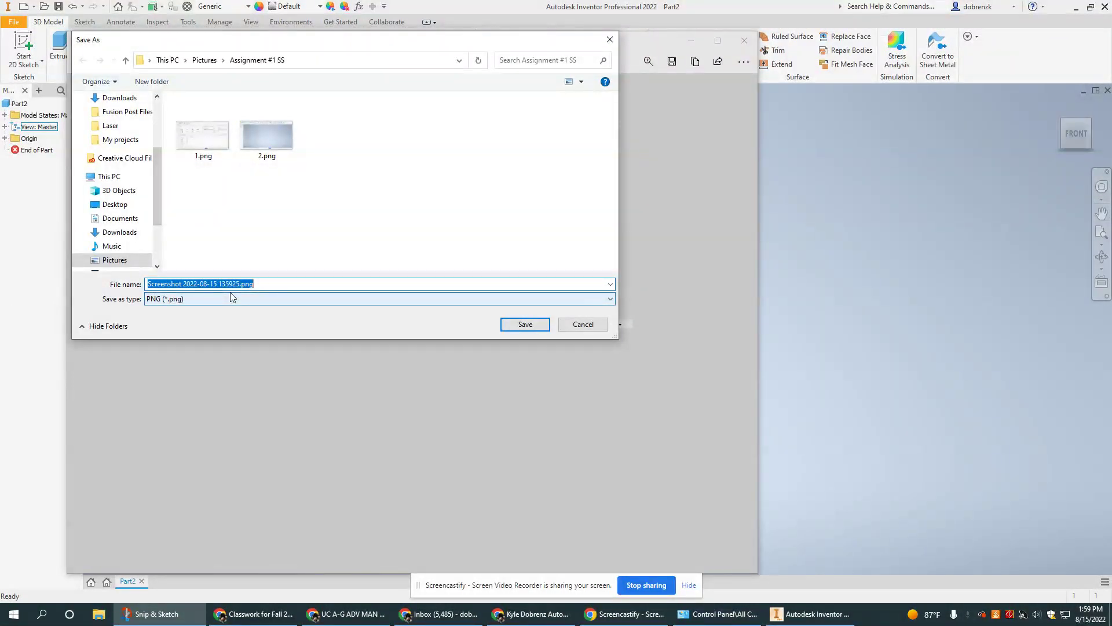
type("t")
key("Return")
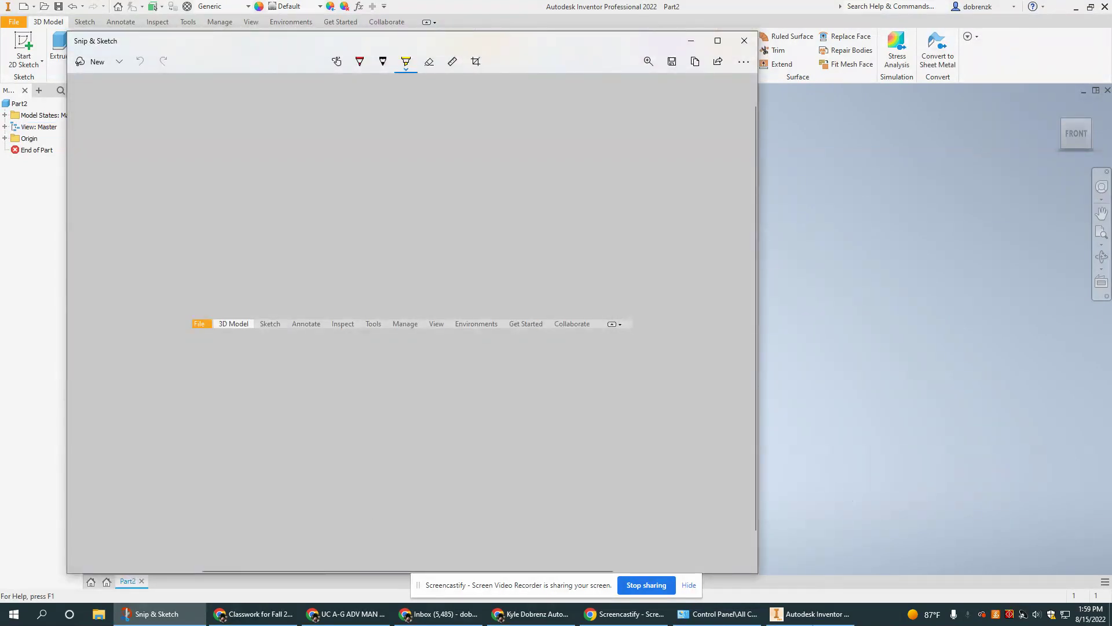
left_click(797, 614)
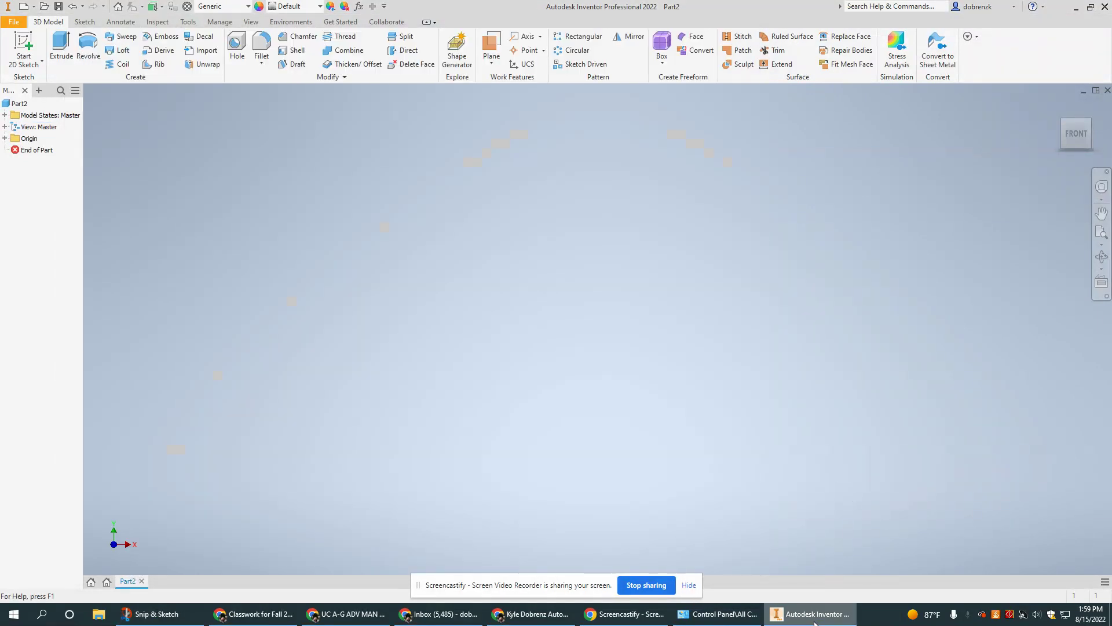
left_click(540, 619)
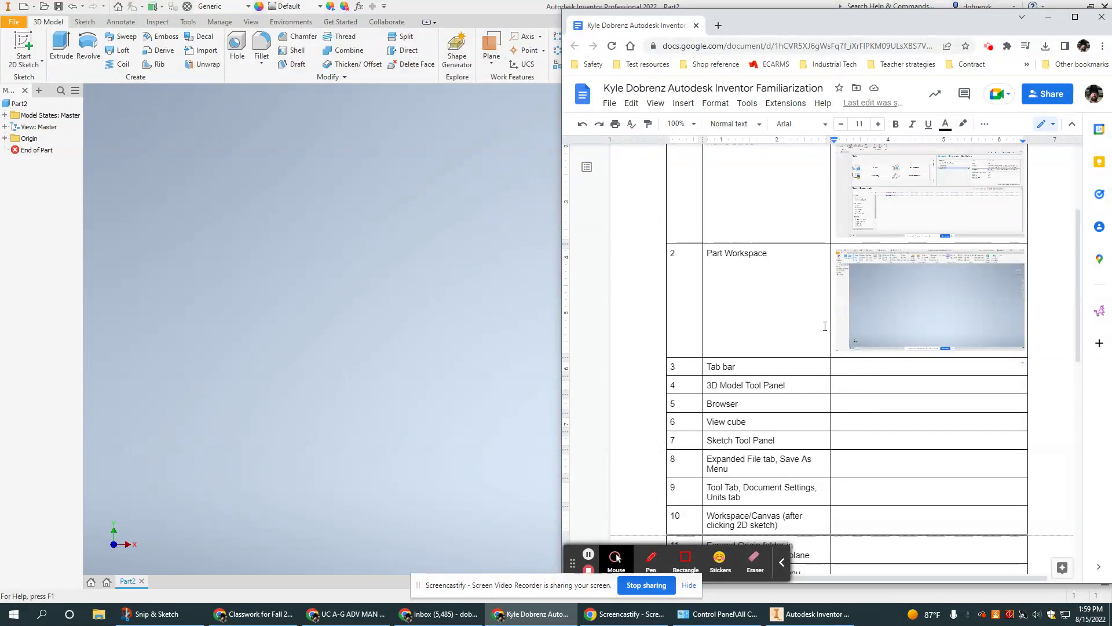
Upload 3.png into the Tab bar row of the table.
left_click(685, 105)
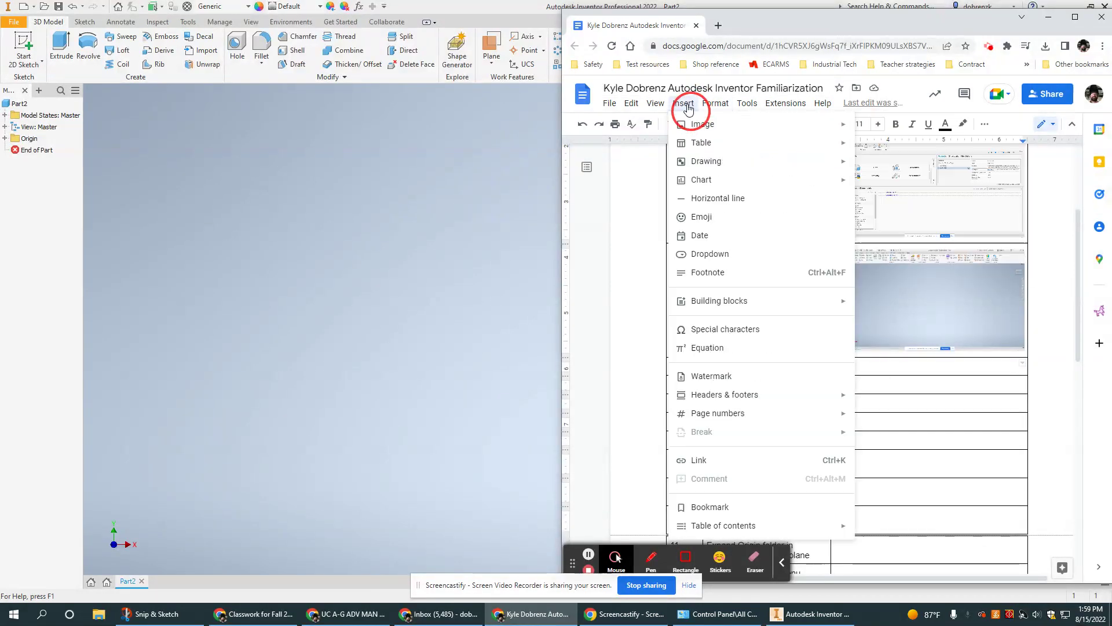
mouse_move(697, 124)
left_click(877, 125)
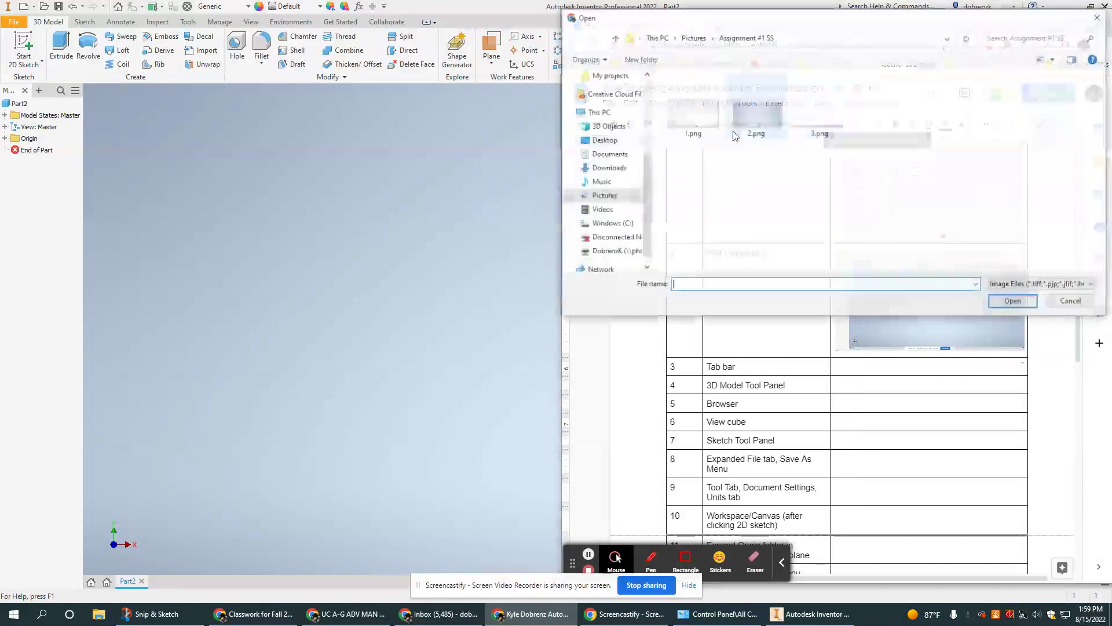
left_click(819, 108)
left_click(1013, 301)
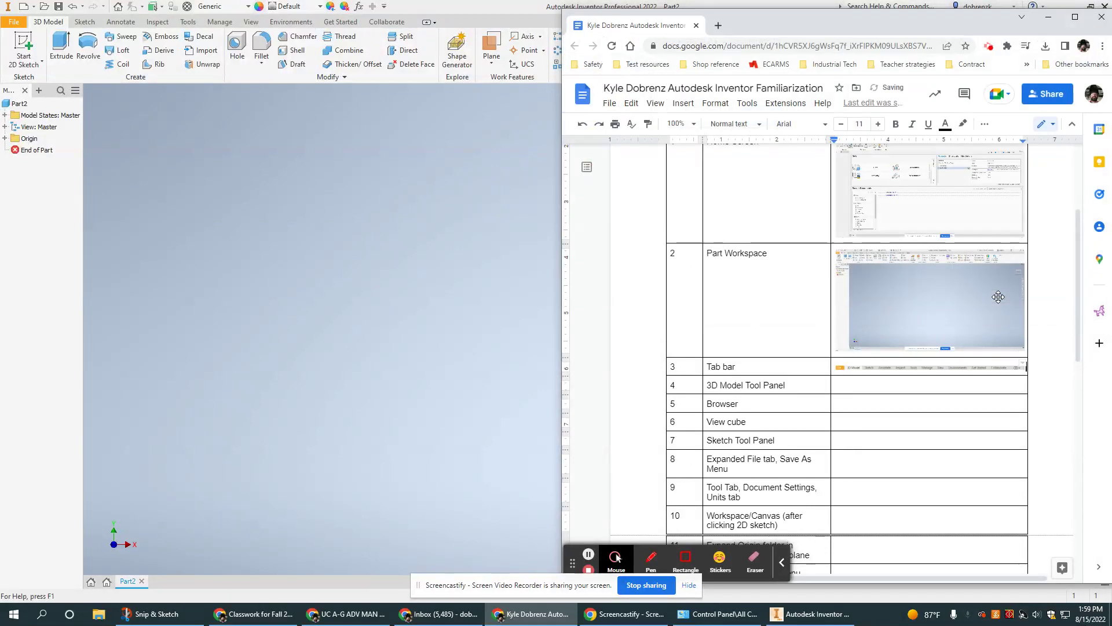
Deselect the image, place the cursor in the 3D Model Tool Panel row, and return to Inventor.
left_click(960, 367)
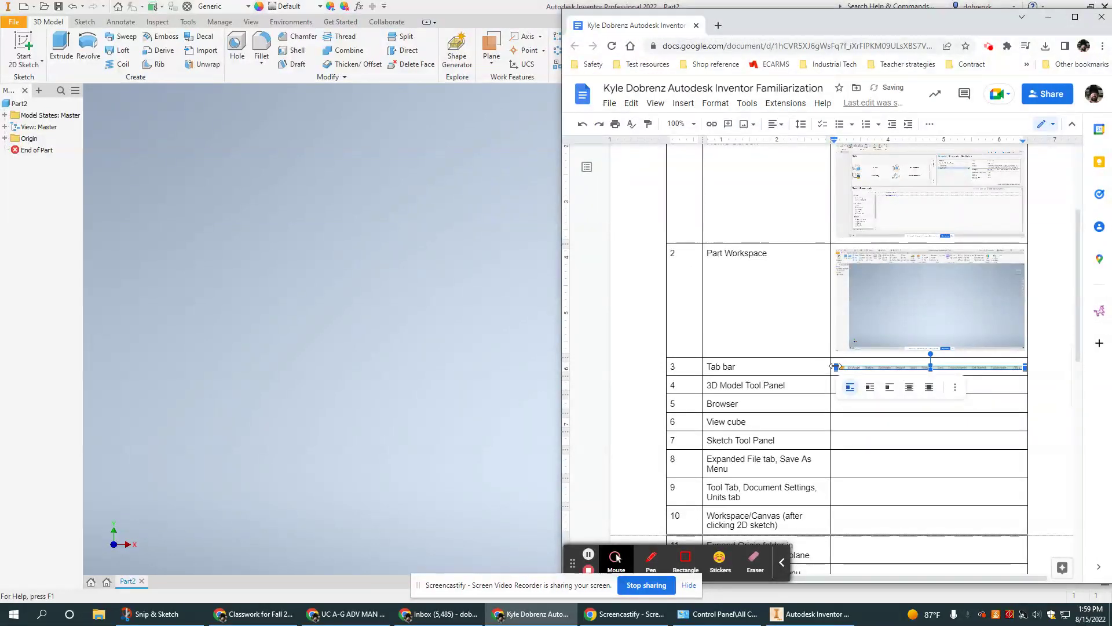
left_click(867, 417)
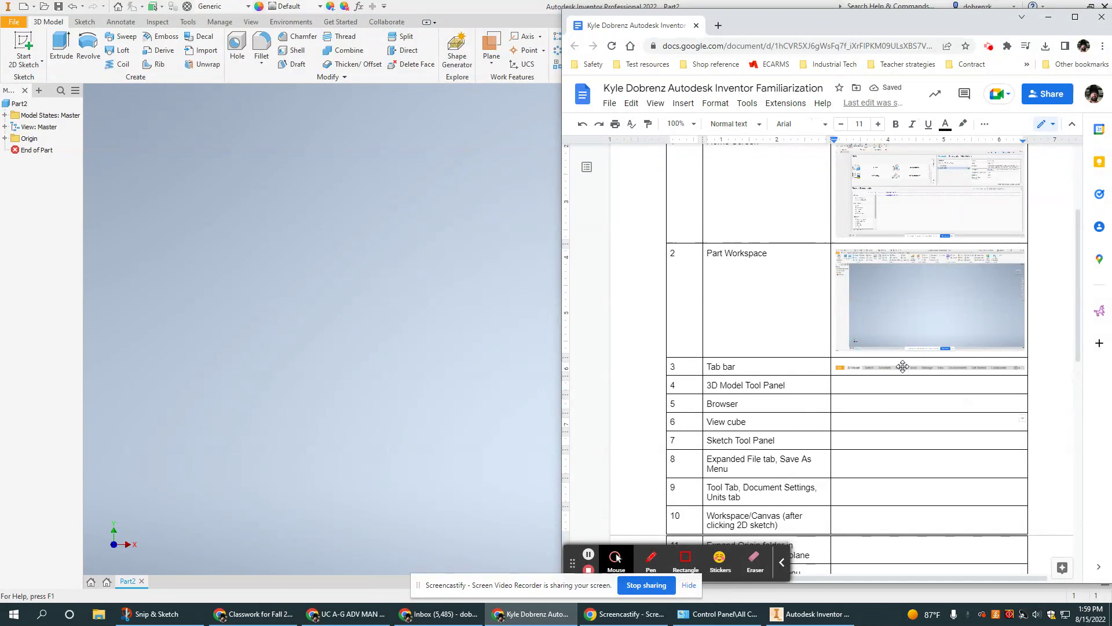
scroll(903, 366, "down", 1)
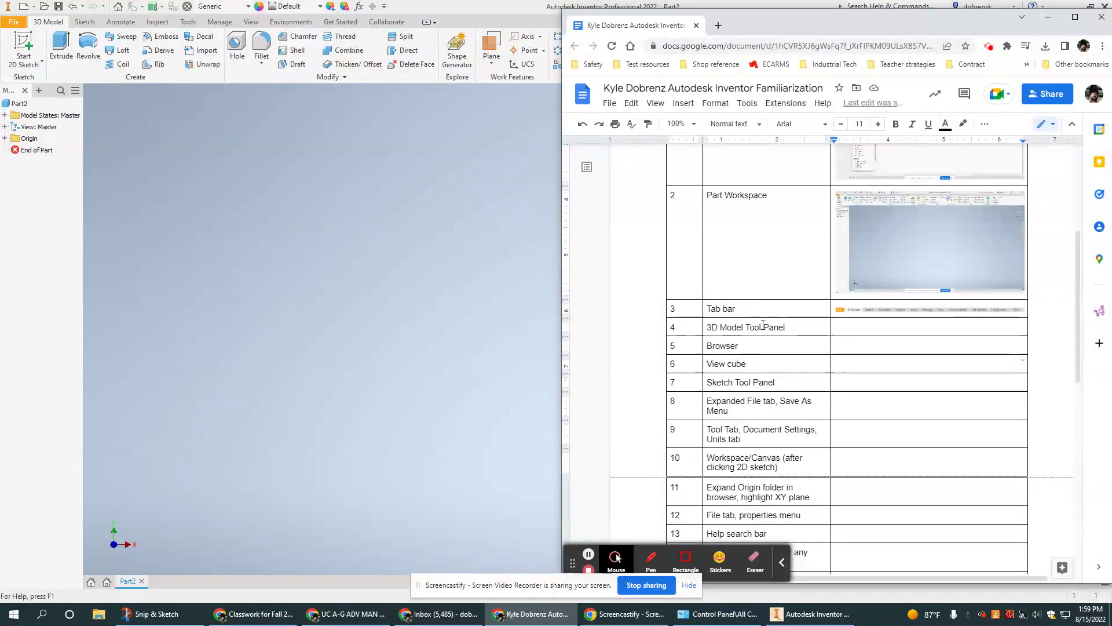
left_click(786, 328)
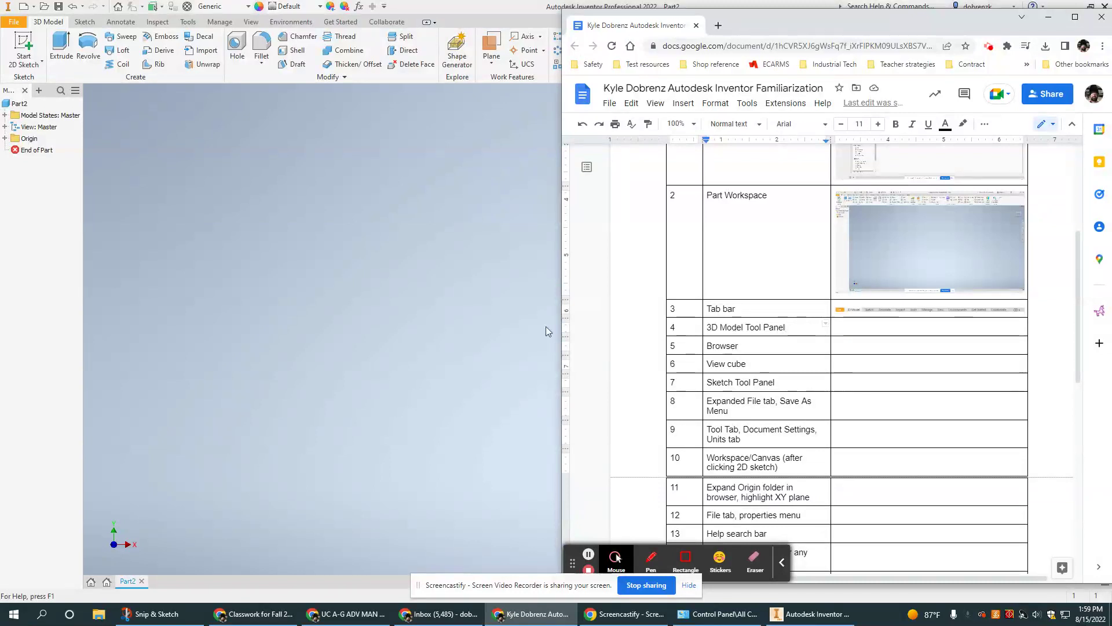
left_click(440, 308)
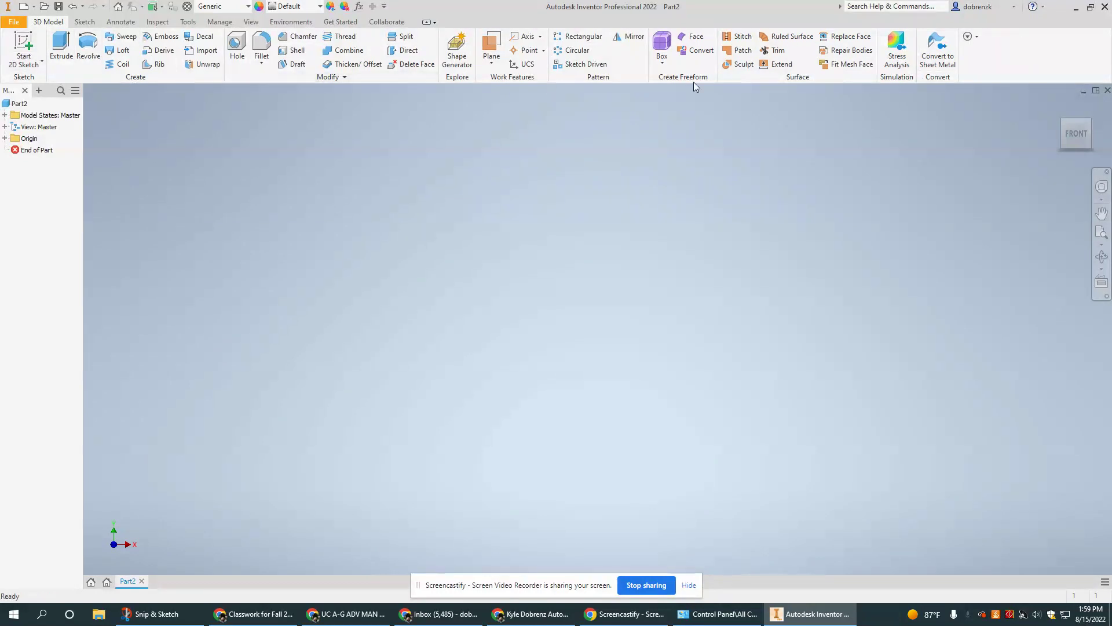
Save the 3D Model tool panel snip as image 4 and bring the Google Doc forward.
left_click(151, 613)
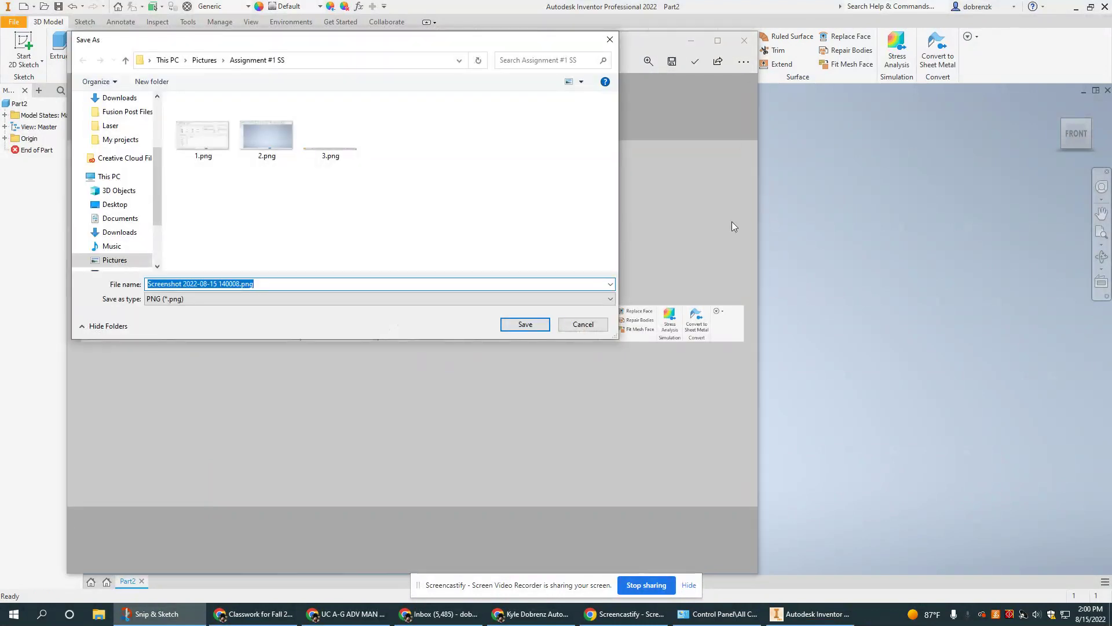
key("Return")
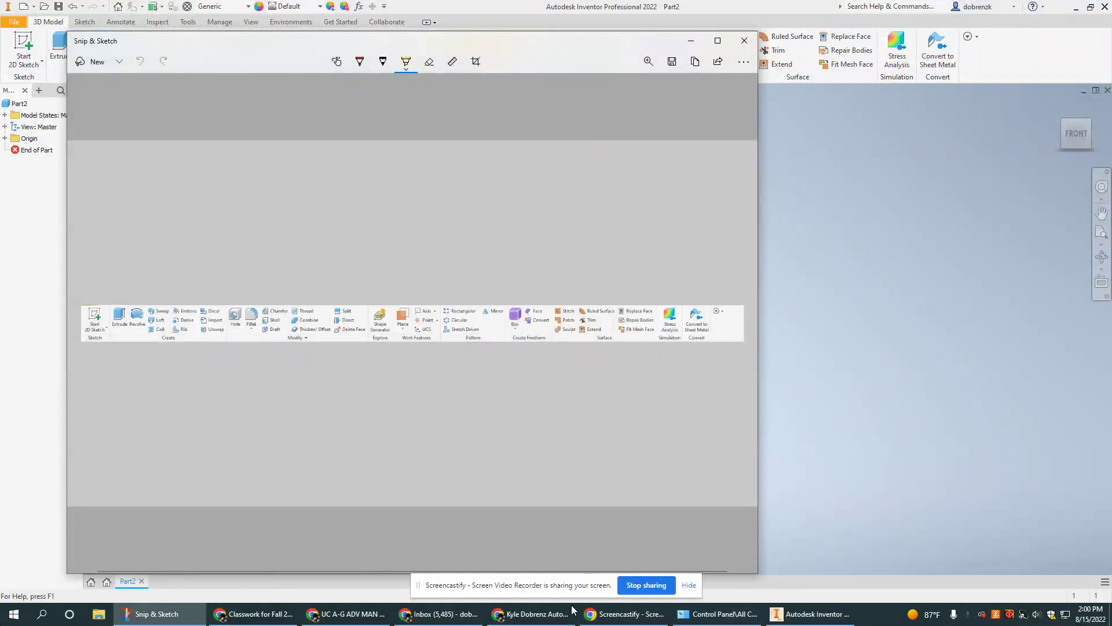
left_click(530, 613)
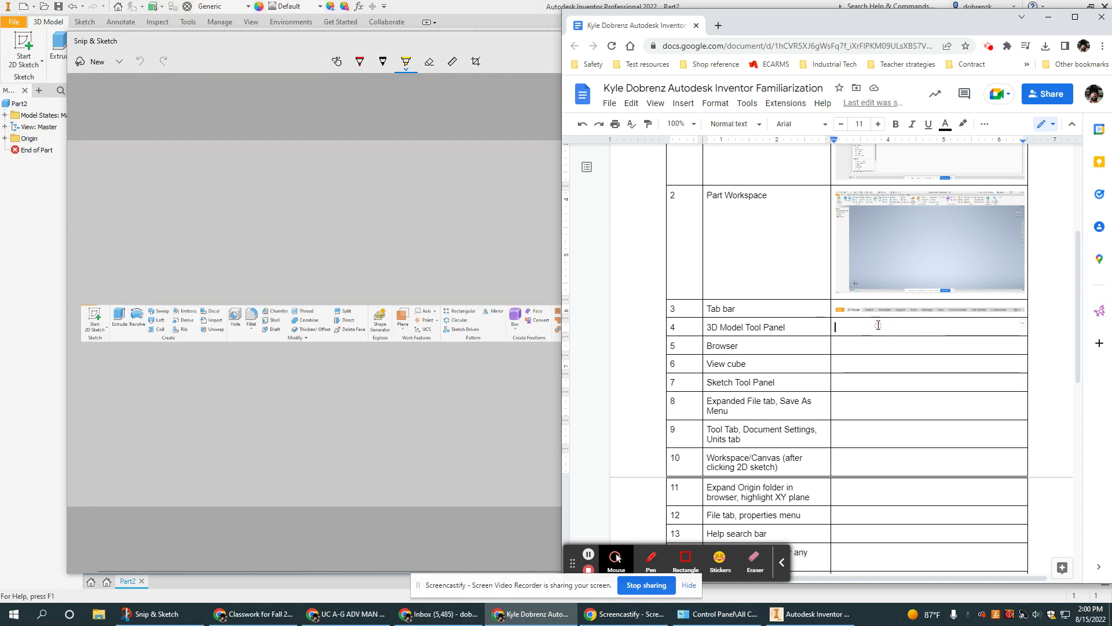
Upload 4.png into the 3D Model Tool Panel row, then switch back to Inventor.
left_click(683, 103)
mouse_move(690, 105)
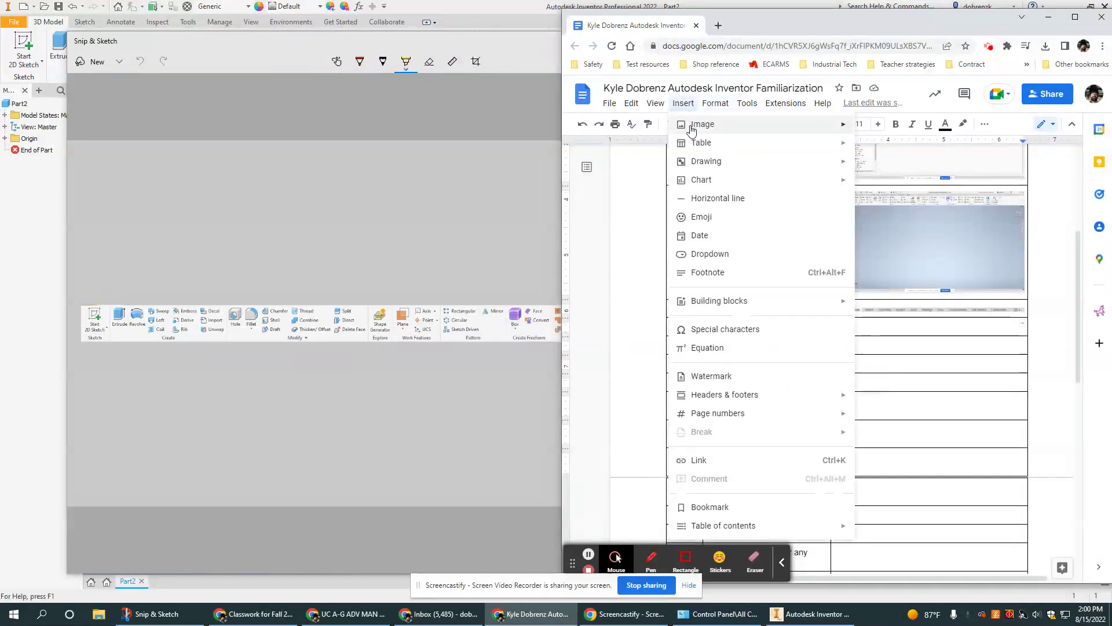
mouse_move(724, 126)
left_click(892, 126)
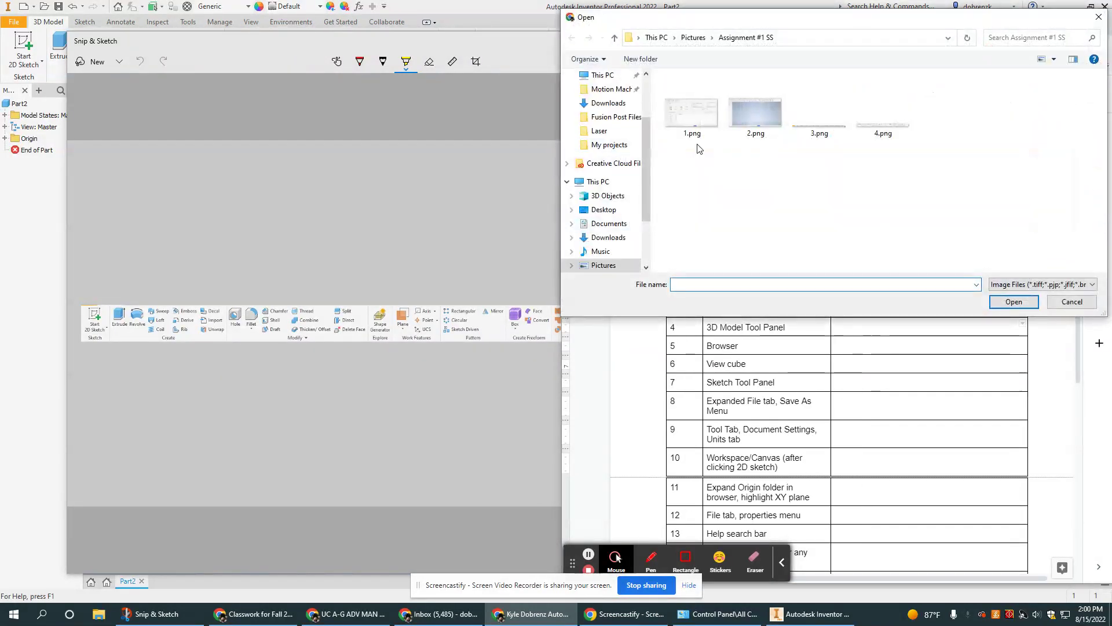
left_click(883, 113)
left_click(1014, 301)
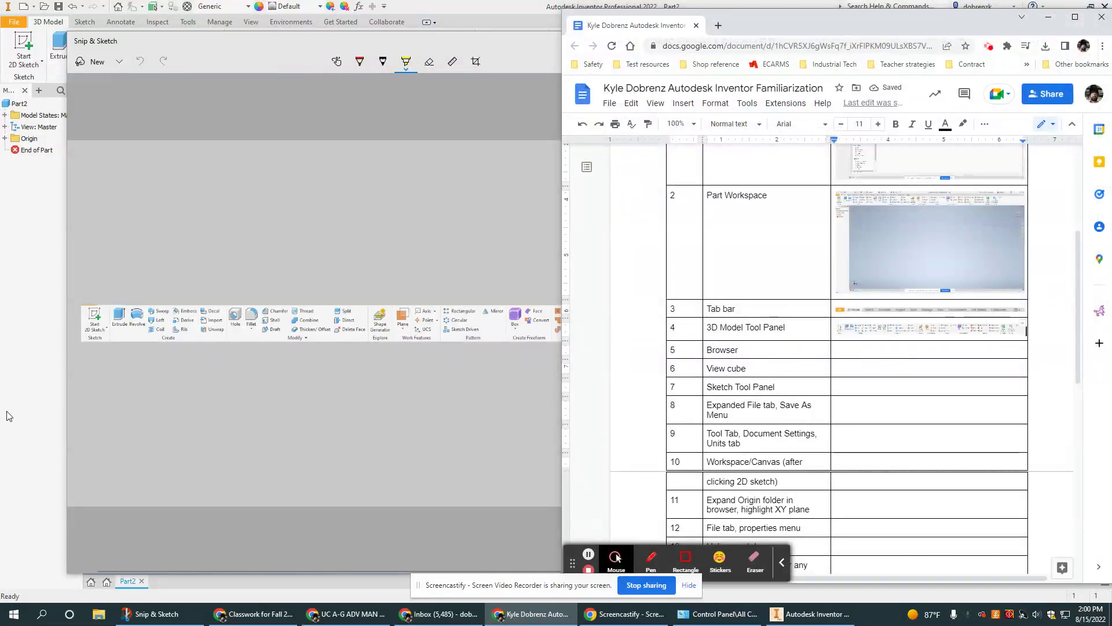
key("alt+Tab")
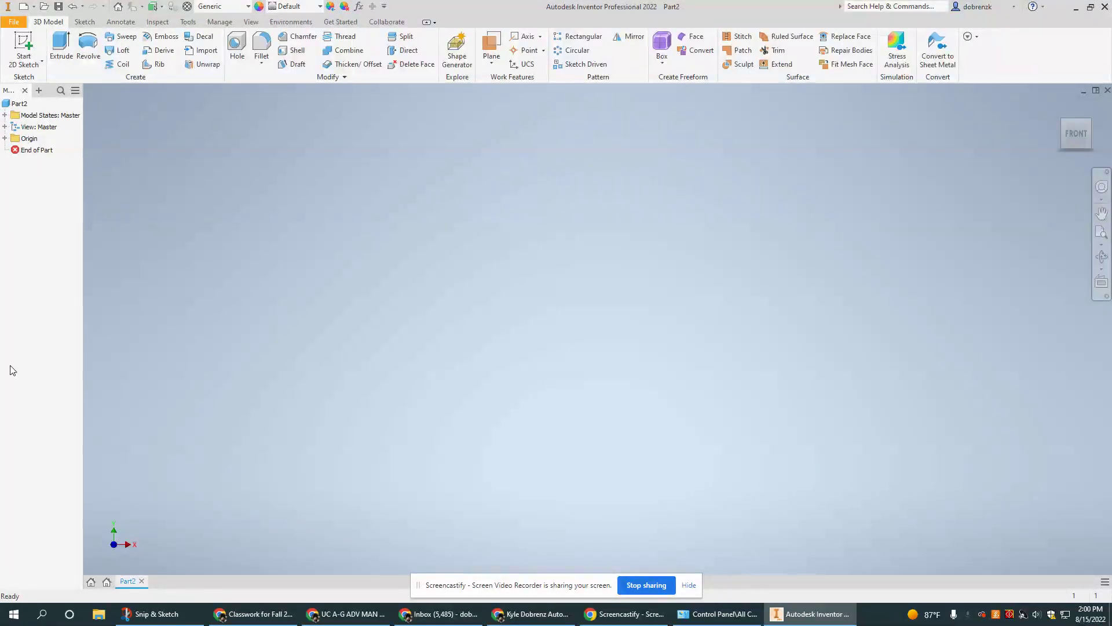
Save the model browser snip as '5' in Snip & Sketch, then bring the Google Doc back up.
left_click(152, 614)
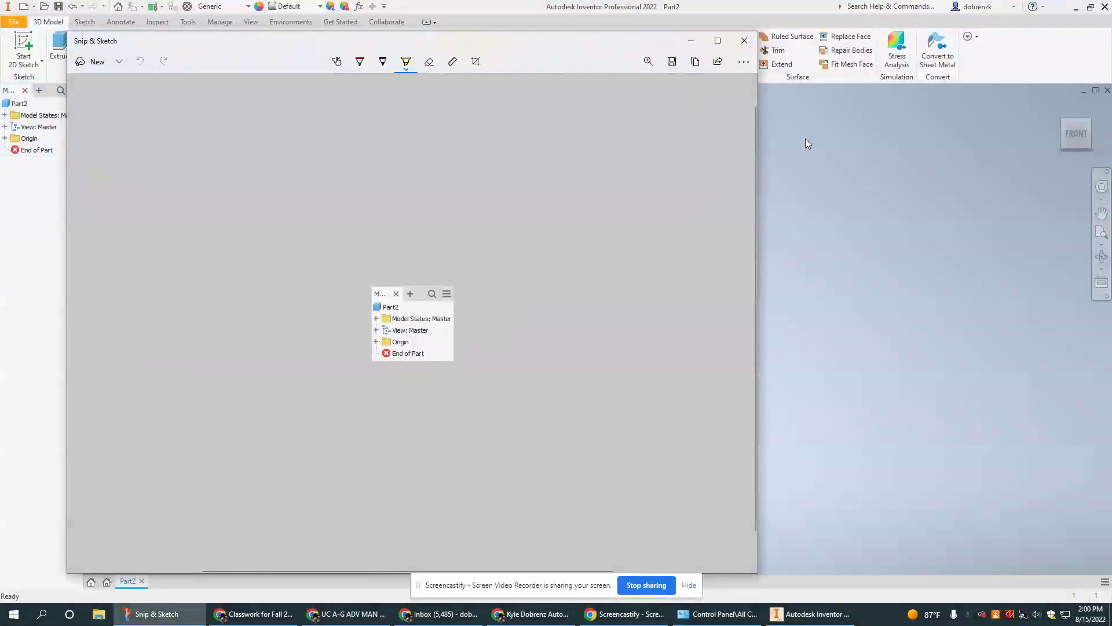
left_click(672, 63)
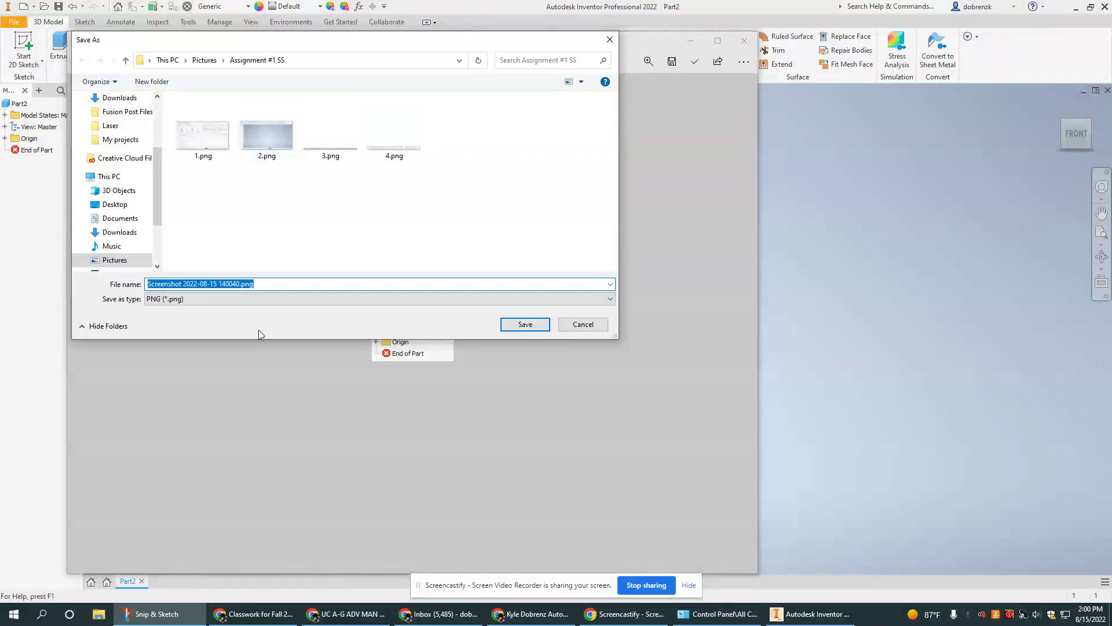
type("5")
key("Return")
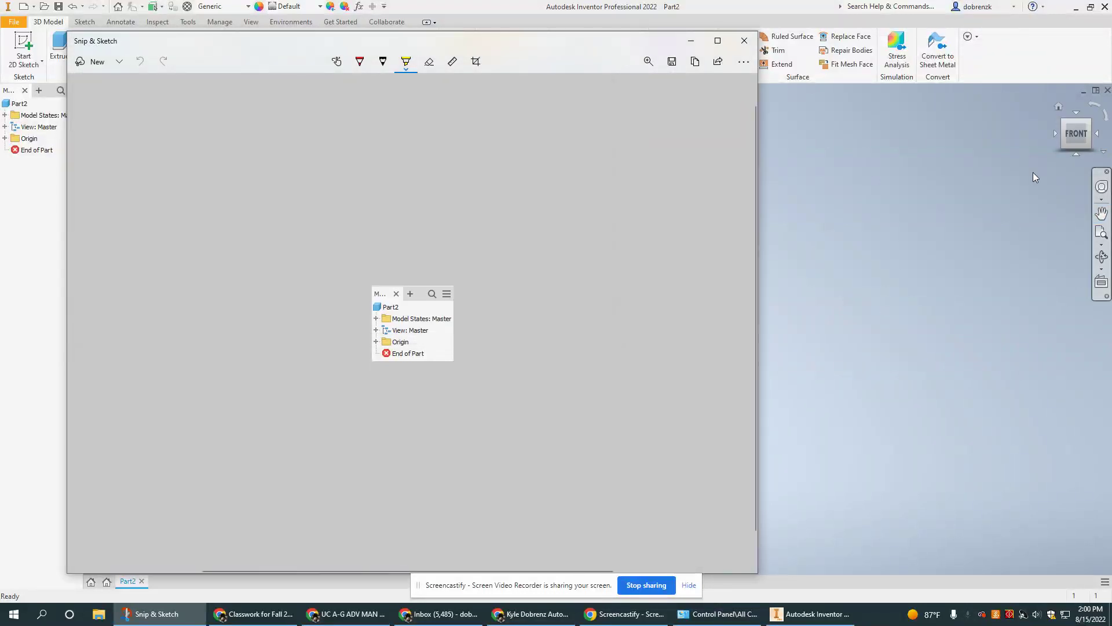
left_click(875, 300)
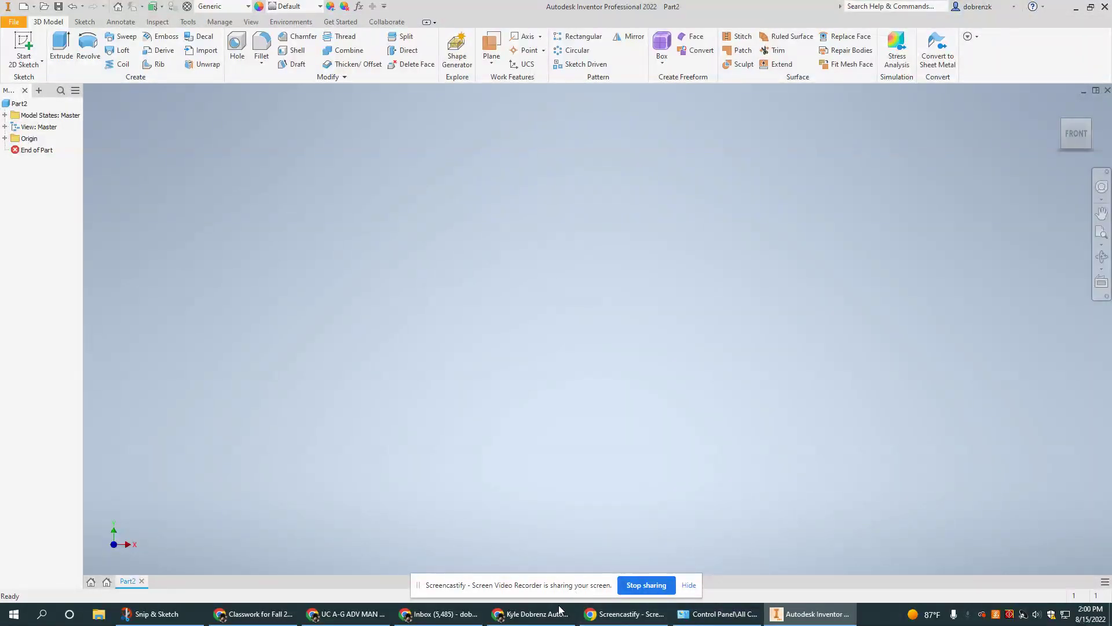
left_click(537, 615)
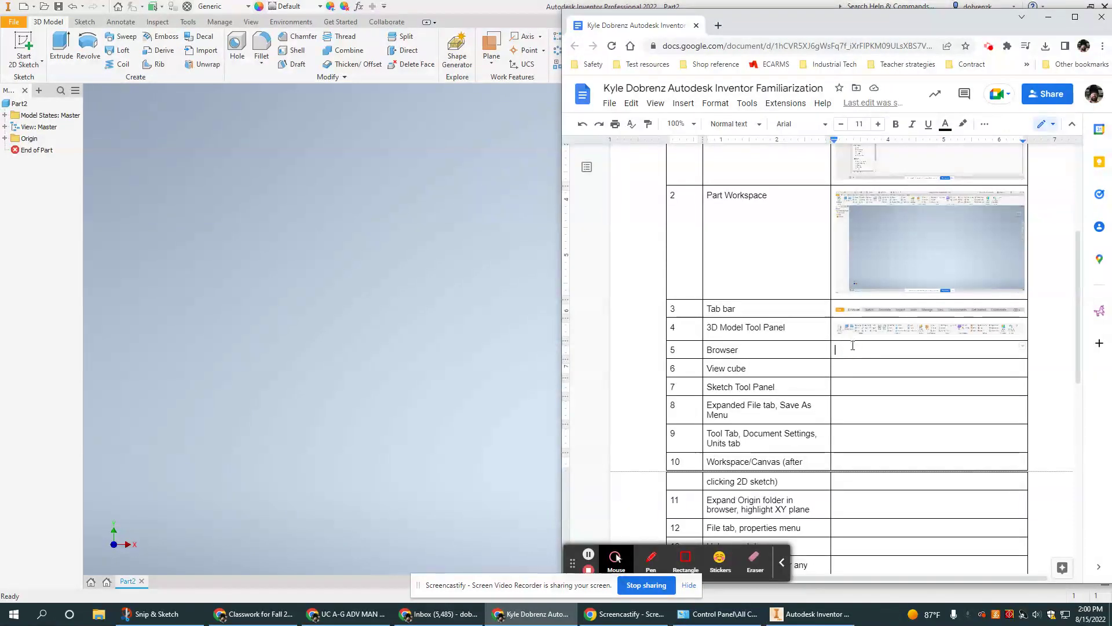
Upload 5.png from the computer into the table's Browser row, then return to Inventor.
left_click(684, 104)
mouse_move(687, 111)
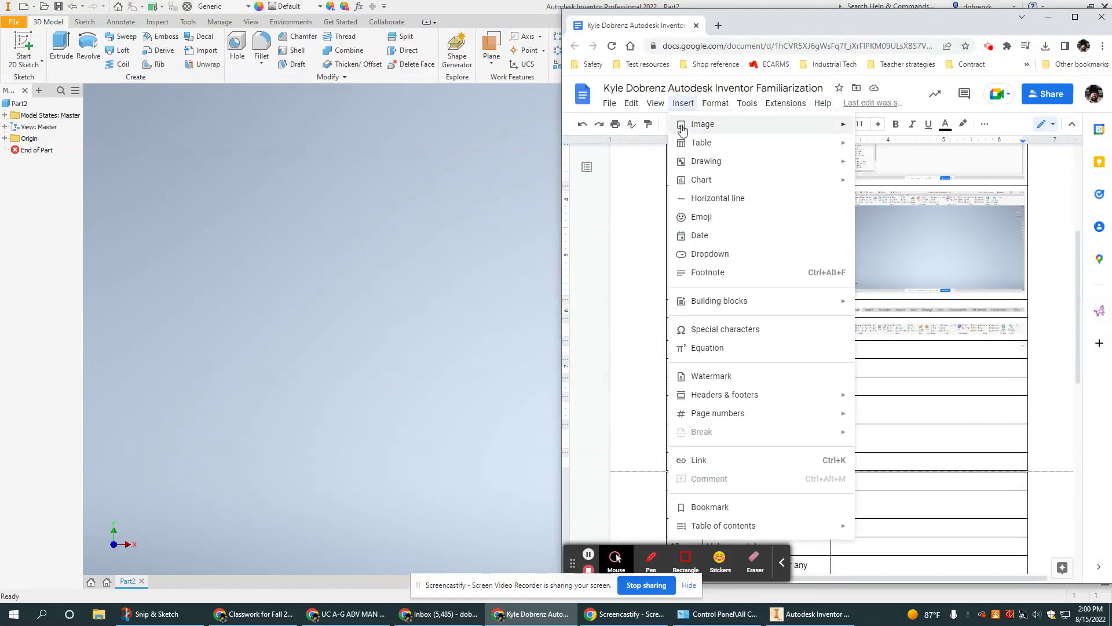
mouse_move(752, 123)
left_click(877, 124)
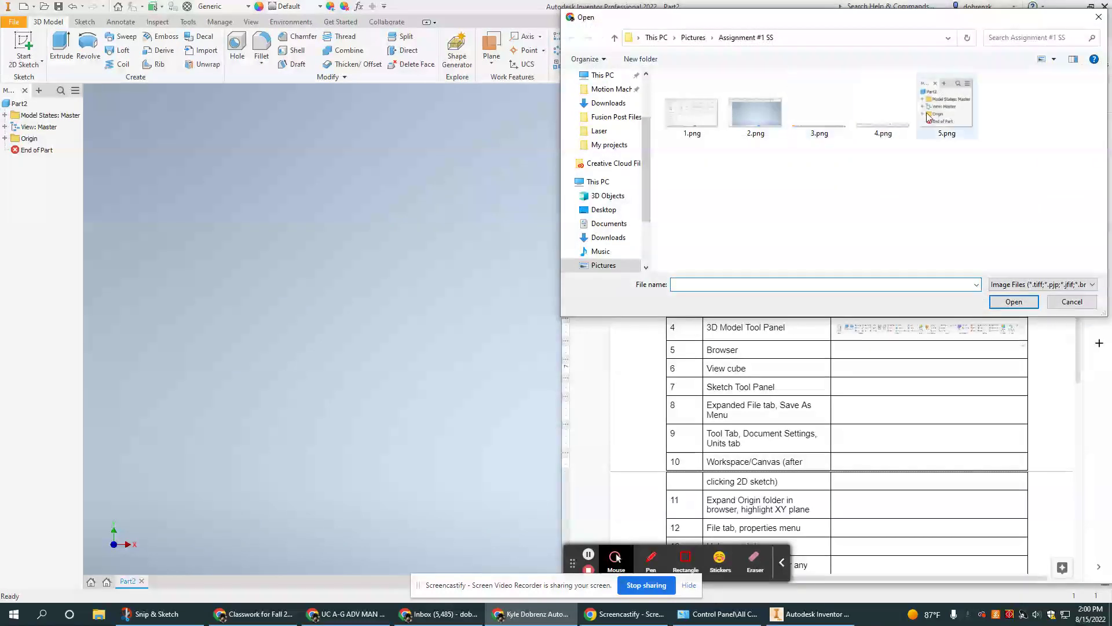
left_click(929, 113)
left_click(1014, 301)
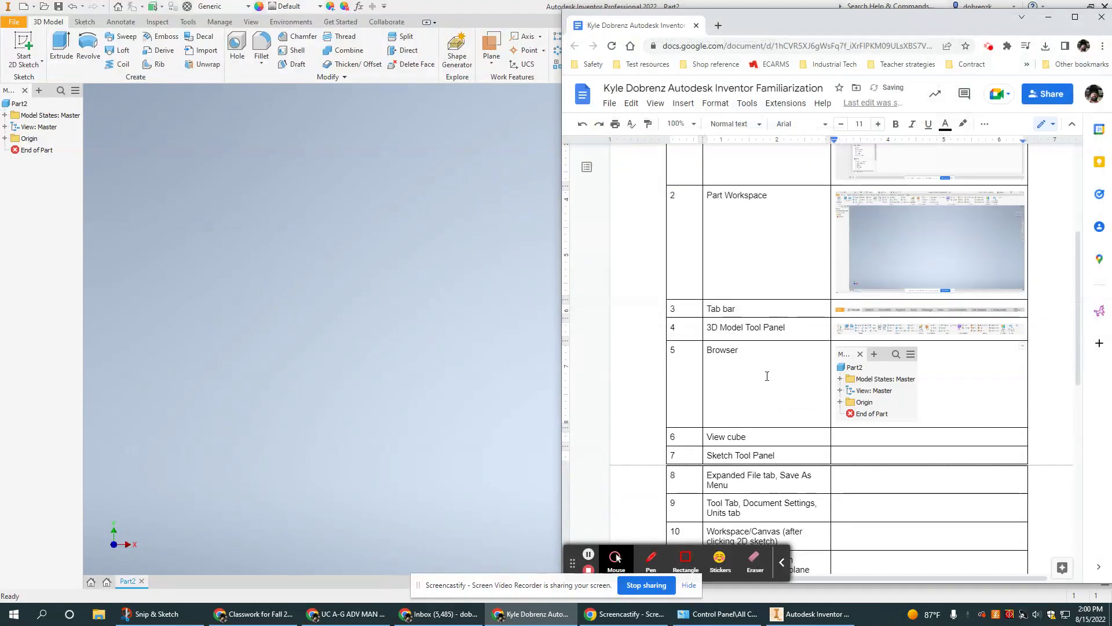
scroll(760, 375, "down", 1)
scroll(830, 334, "down", 1)
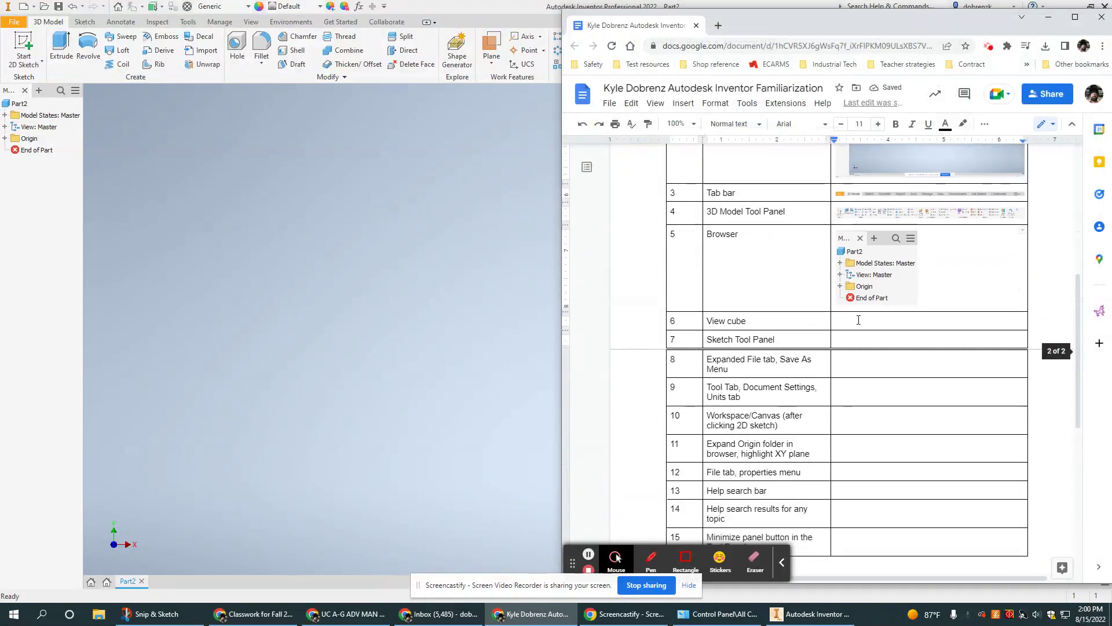
left_click(473, 323)
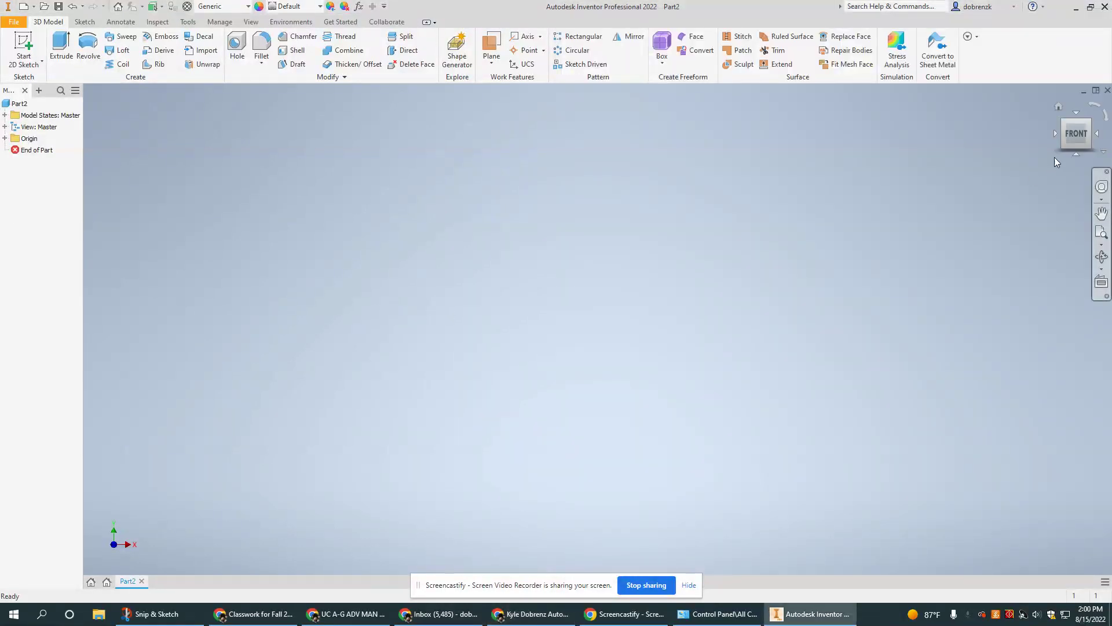
Orbit the part, then reset it to the Home view.
mouse_move(1054, 130)
left_mouse_down()
mouse_move(1038, 161)
mouse_move(1047, 96)
mouse_move(1060, 116)
left_mouse_up()
left_click_drag(122, 133, 1101, 130)
left_click(1058, 107)
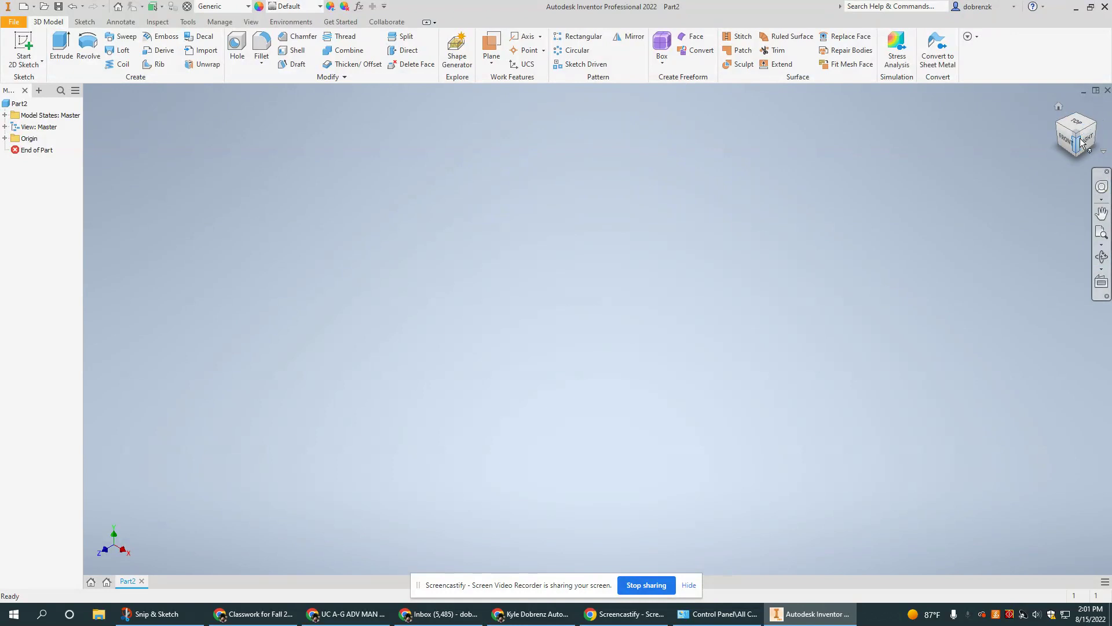
Snip the ViewCube in Snip & Sketch and save it as '6', then return to the Google Doc.
left_click(152, 613)
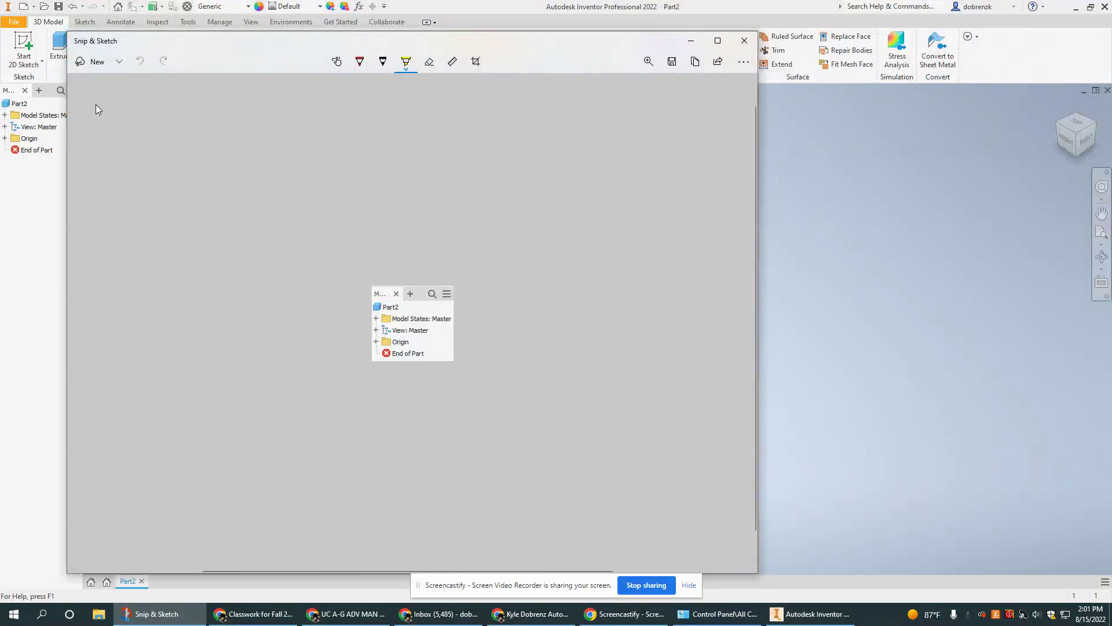
left_click(88, 61)
left_click_drag(1043, 101, 1093, 157)
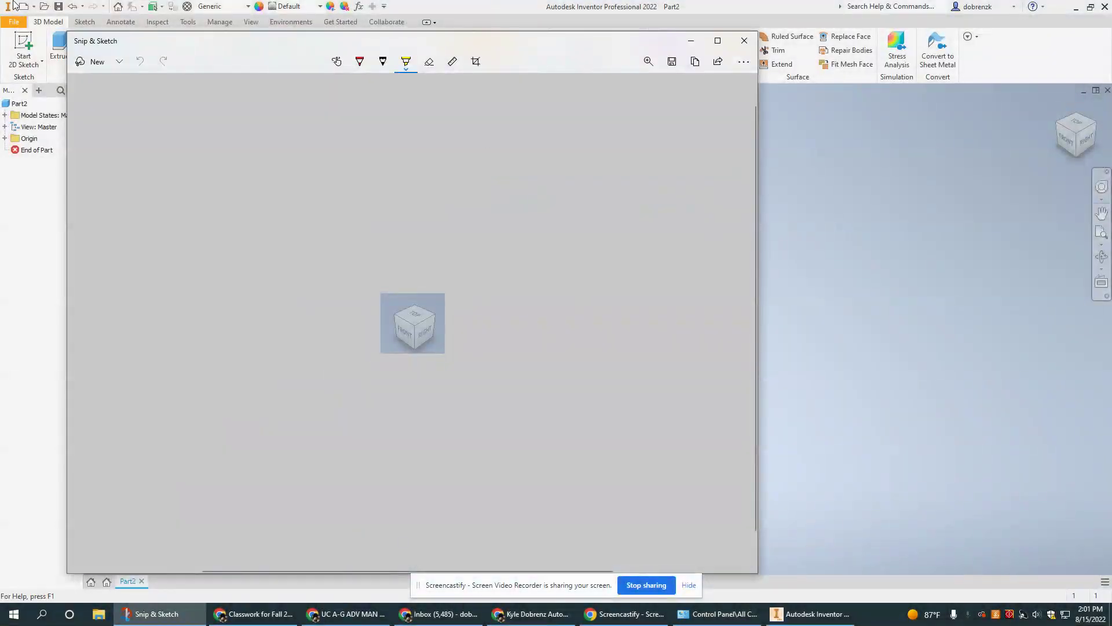
left_click(672, 62)
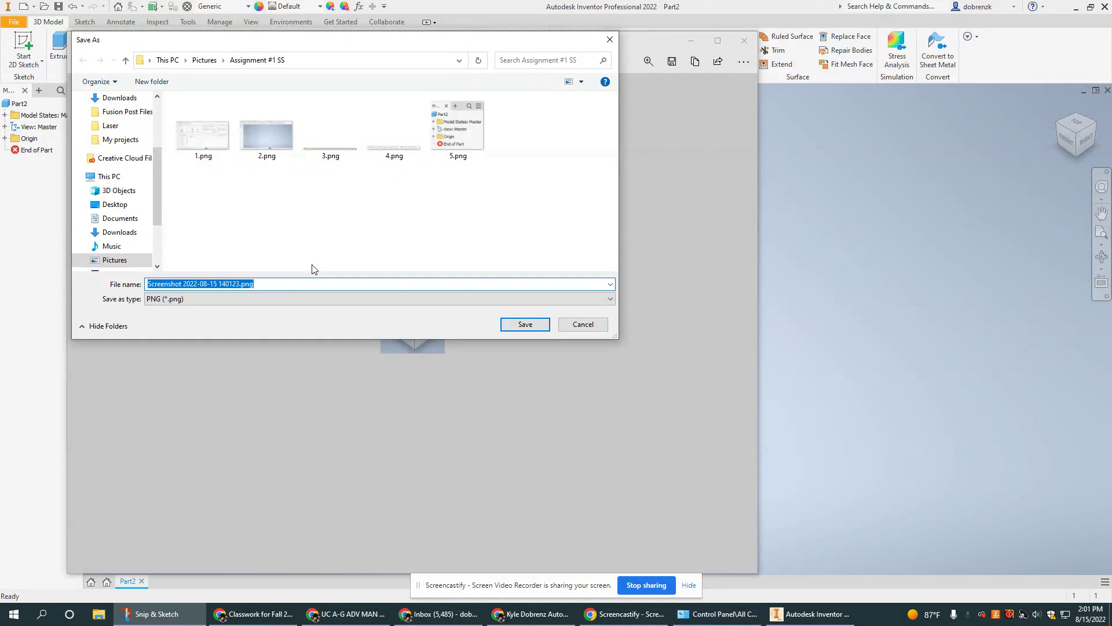
type("6")
key("Return")
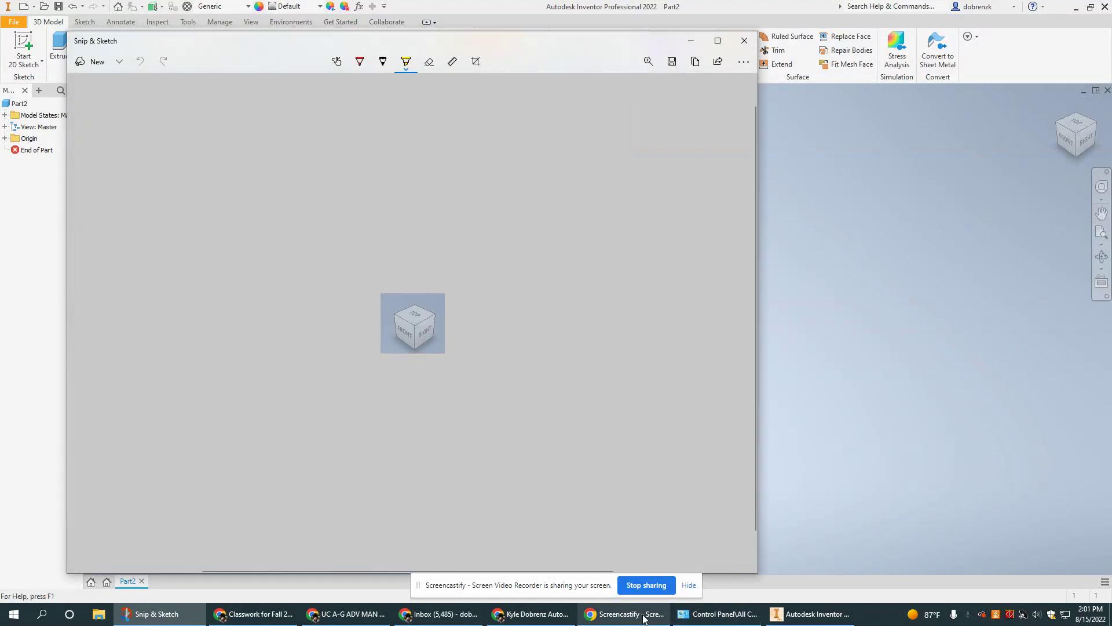
left_click(530, 613)
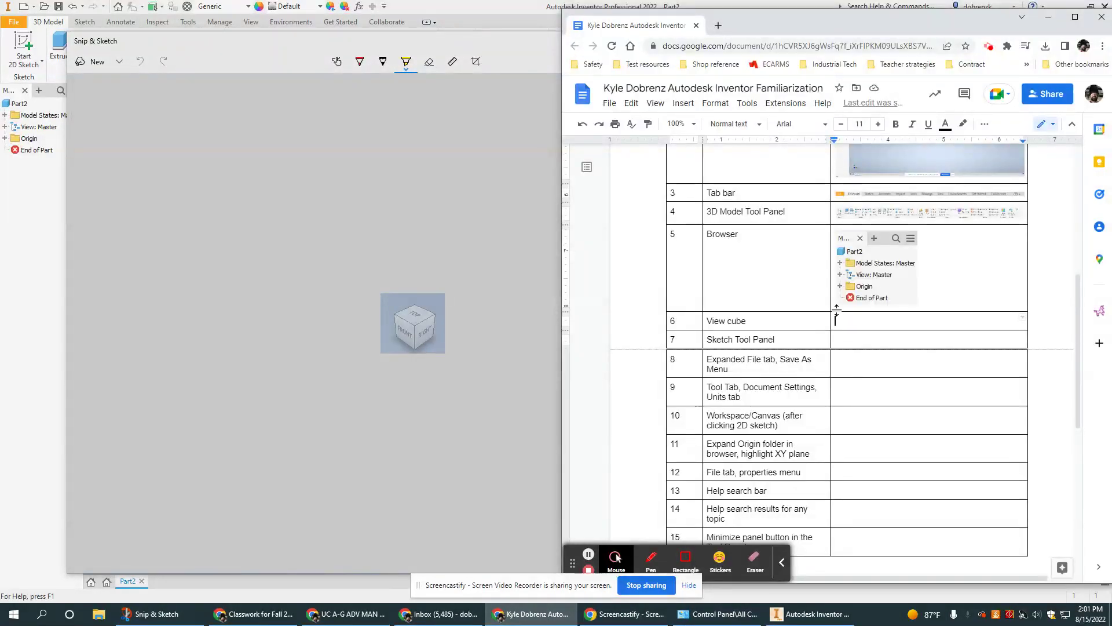
Upload 6.png from the computer into the table's View cube row, then bring Inventor back.
left_click(714, 104)
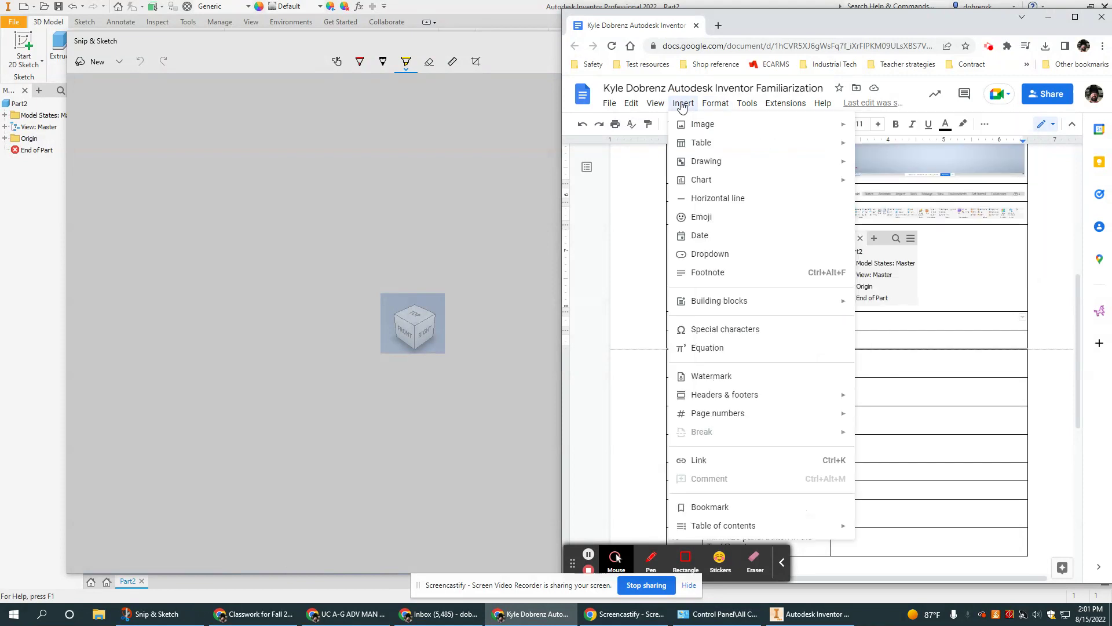
mouse_move(704, 124)
left_click(889, 128)
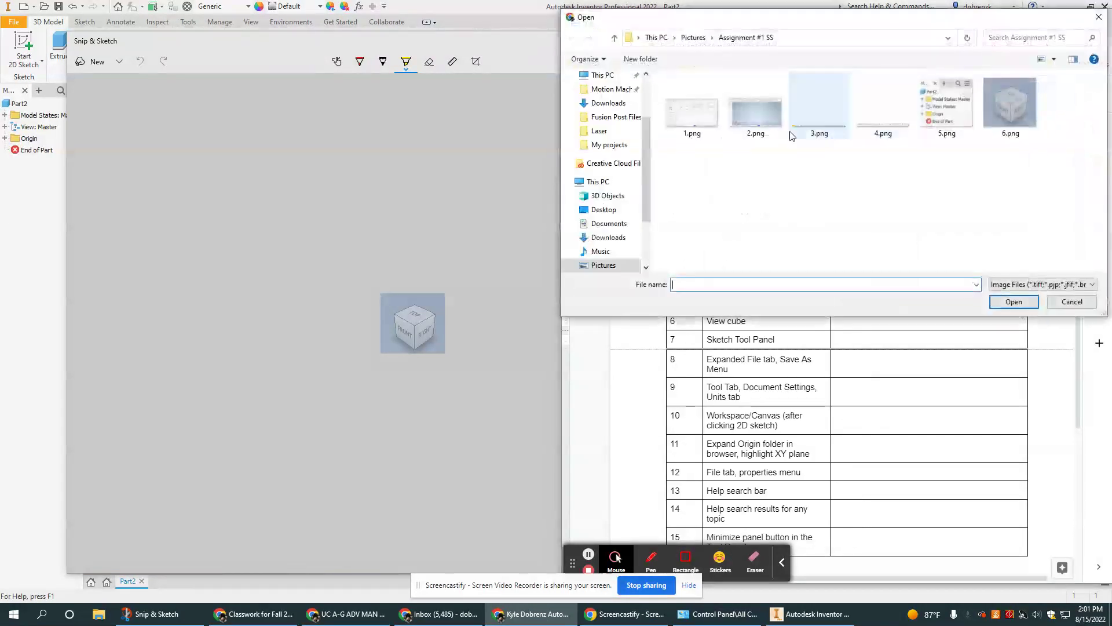
left_click(999, 108)
left_click(1008, 302)
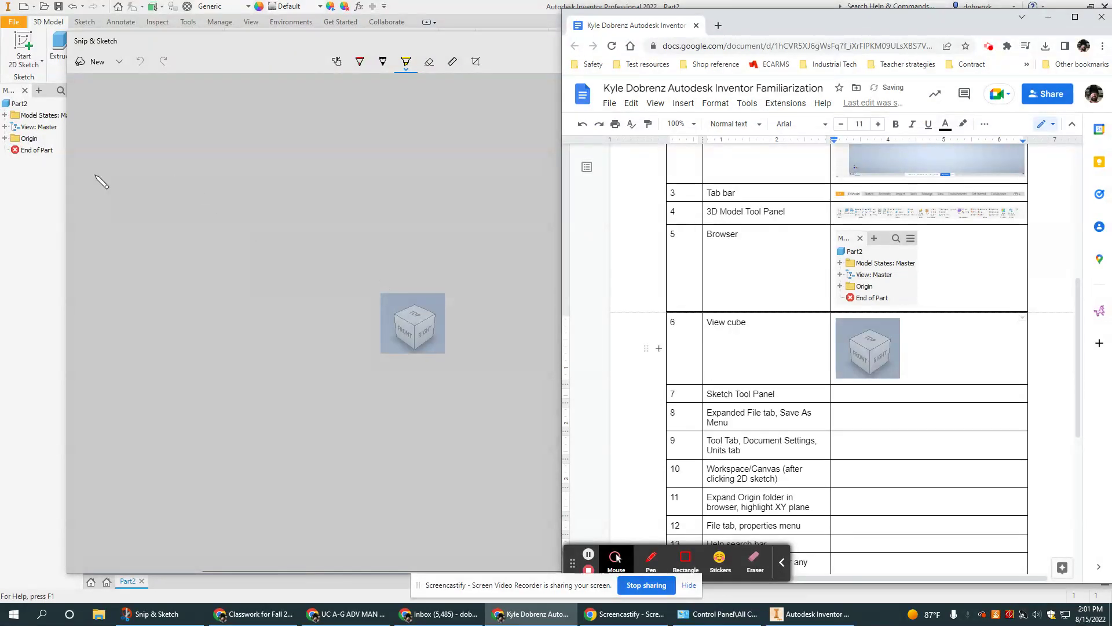
left_click(2, 363)
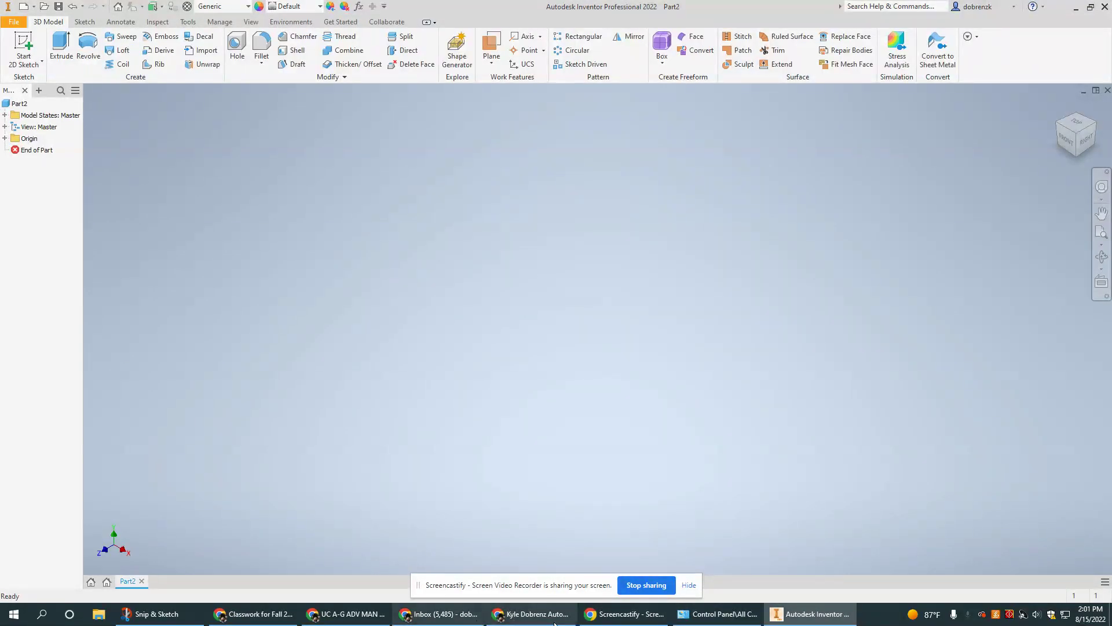
Step through the Sketch, Annotate, Inspect, Tools and Manage tabs, ending on Sketch.
left_click(530, 614)
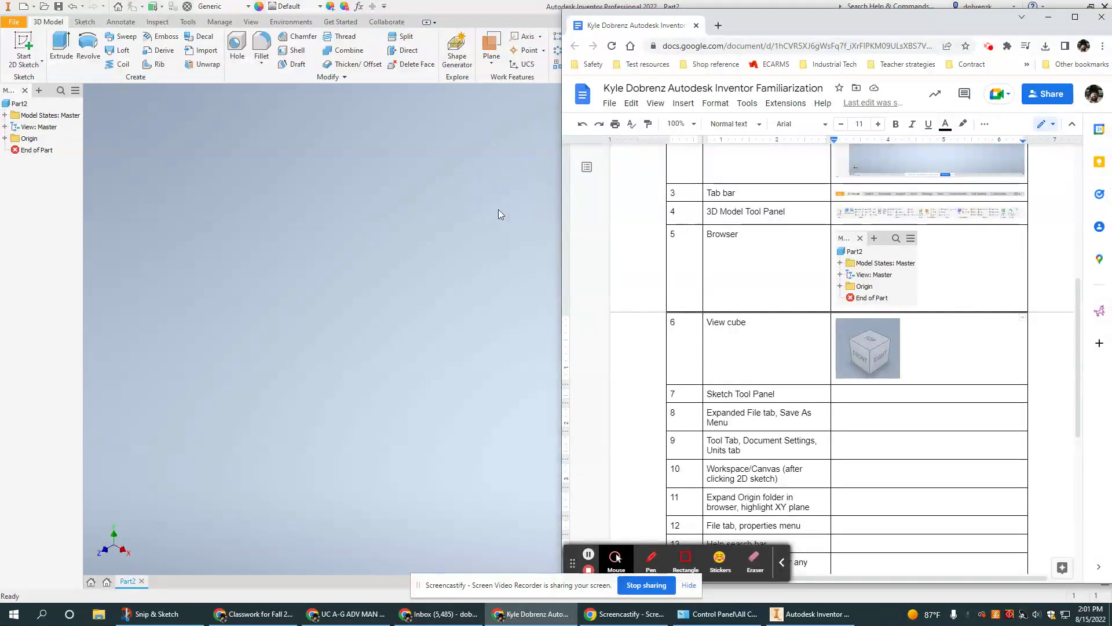
left_click(84, 22)
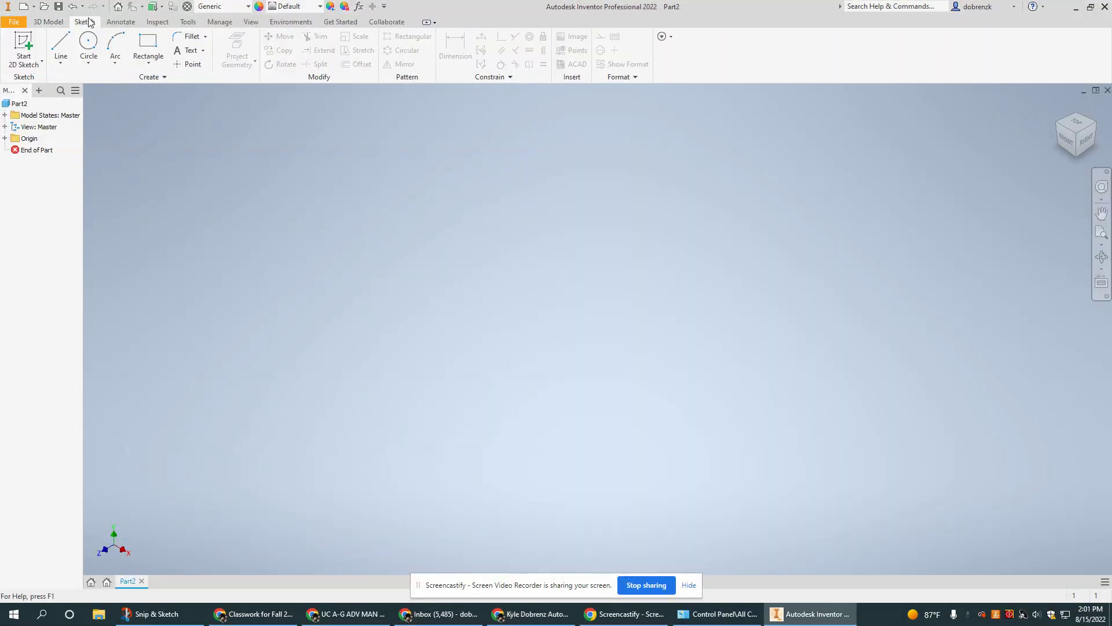
left_click(116, 21)
left_click(157, 22)
left_click(187, 22)
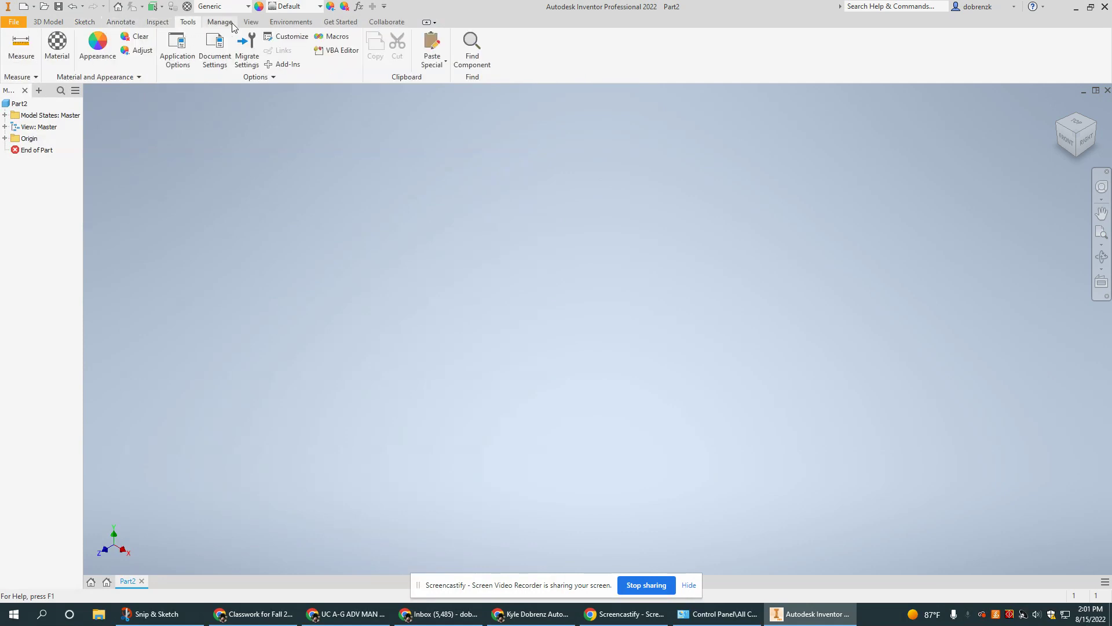
left_click(219, 22)
left_click(83, 22)
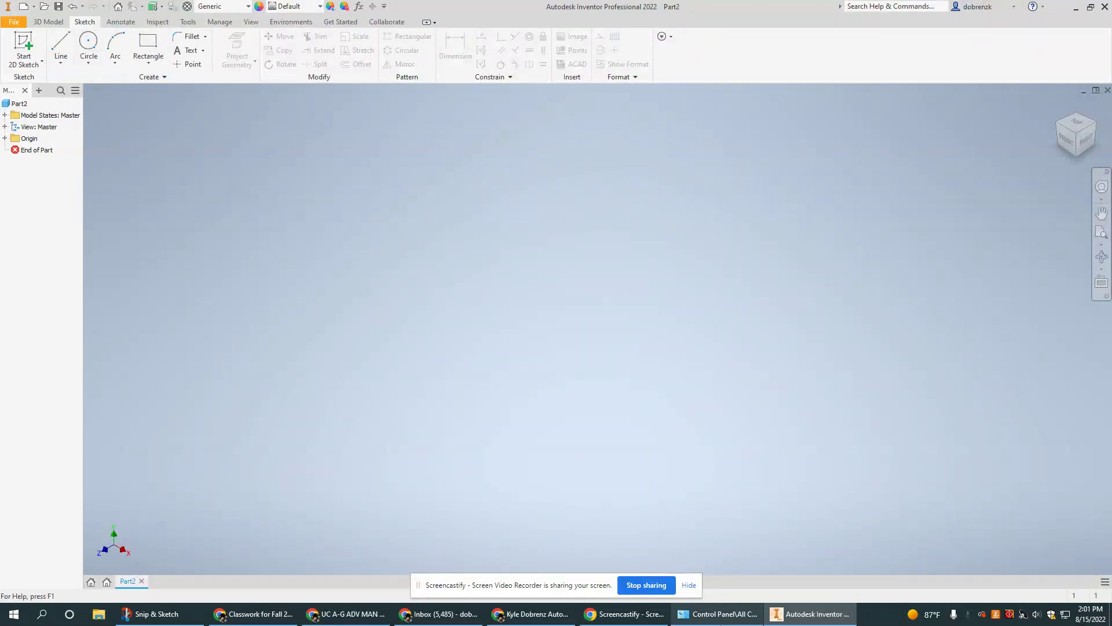
Select the row 8 description text in the Google Doc, then return to Inventor.
left_click(530, 613)
scroll(811, 394, "down", 1)
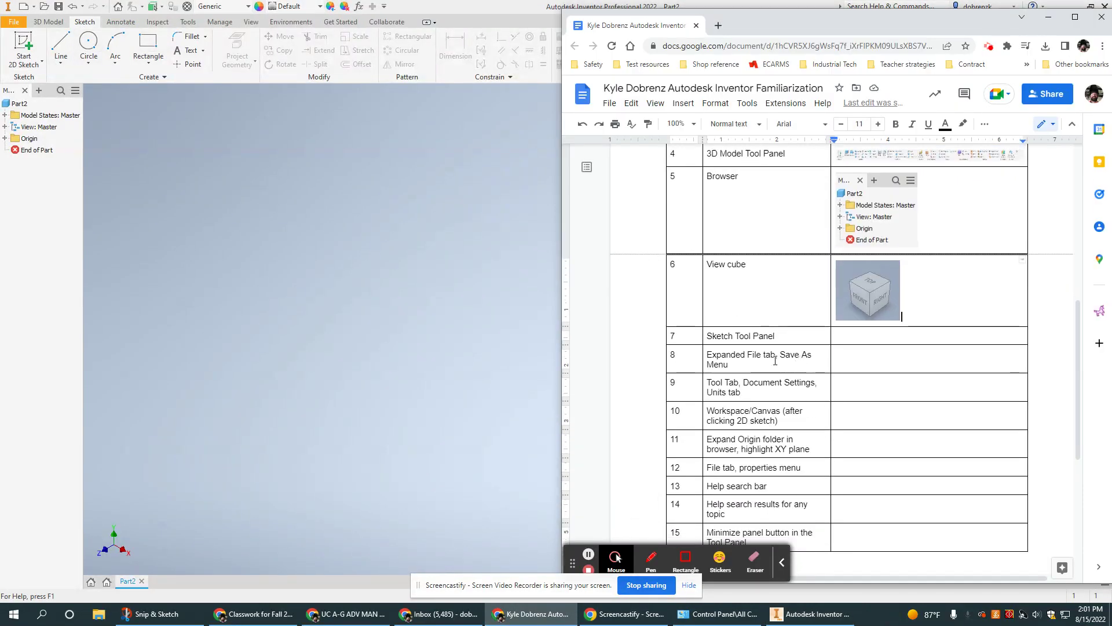
triple_click(715, 355)
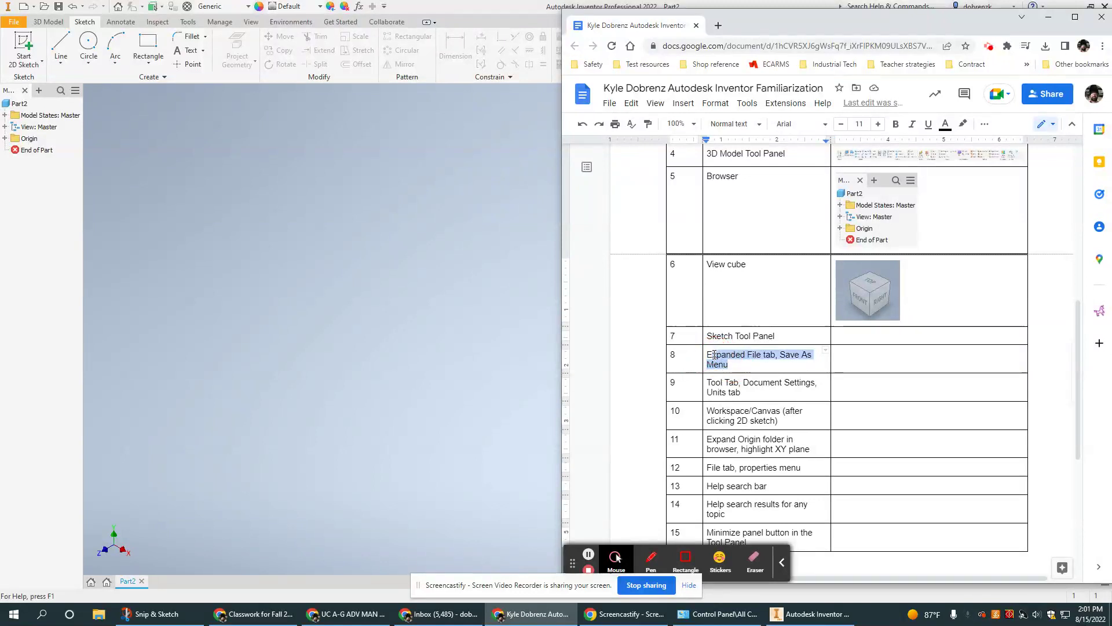
left_click(397, 289)
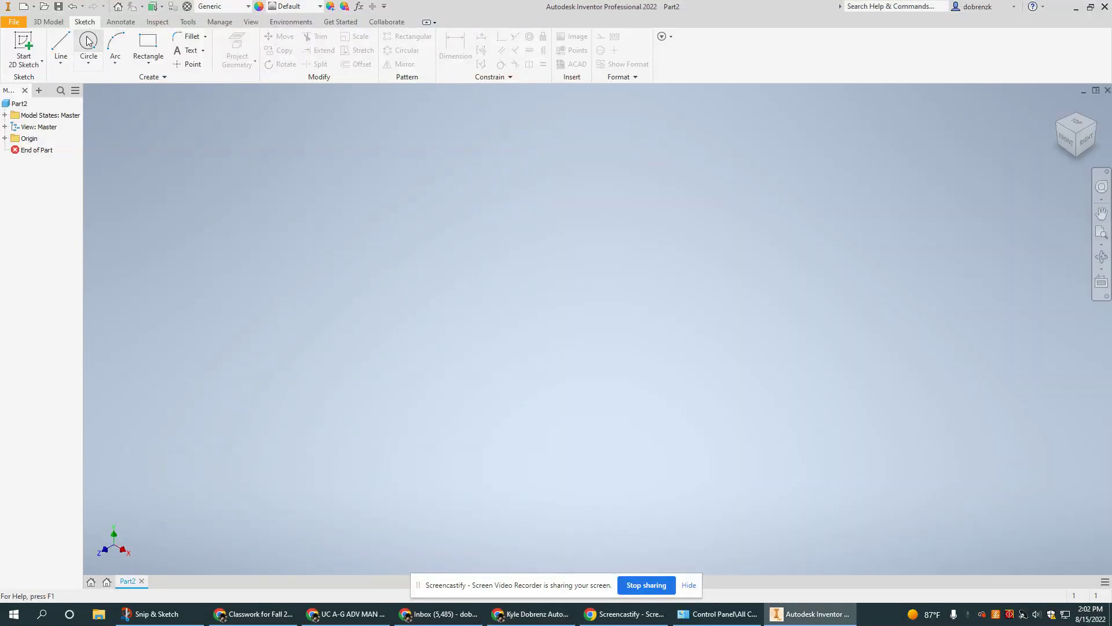
Open Save As for Part2 from the File menu and cancel it.
left_click(13, 22)
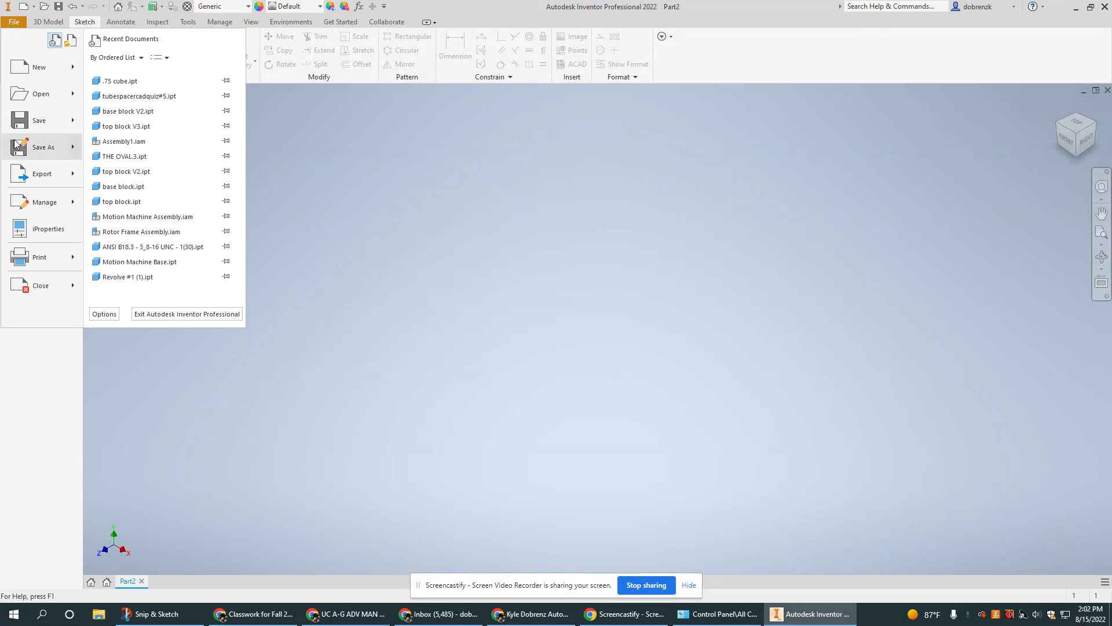
left_click(49, 148)
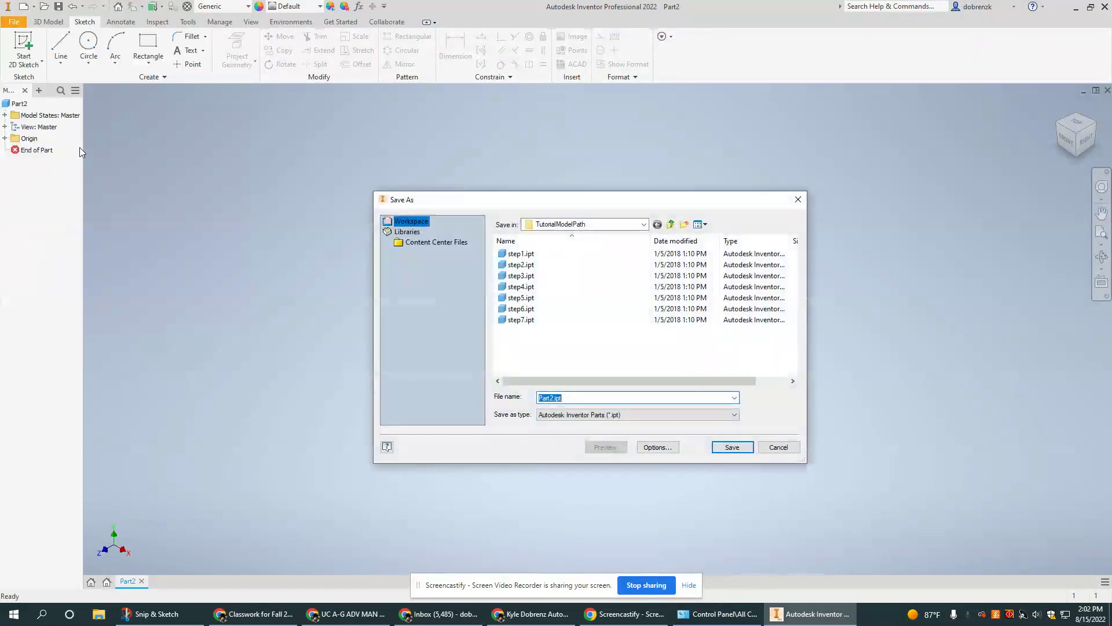
left_click(778, 447)
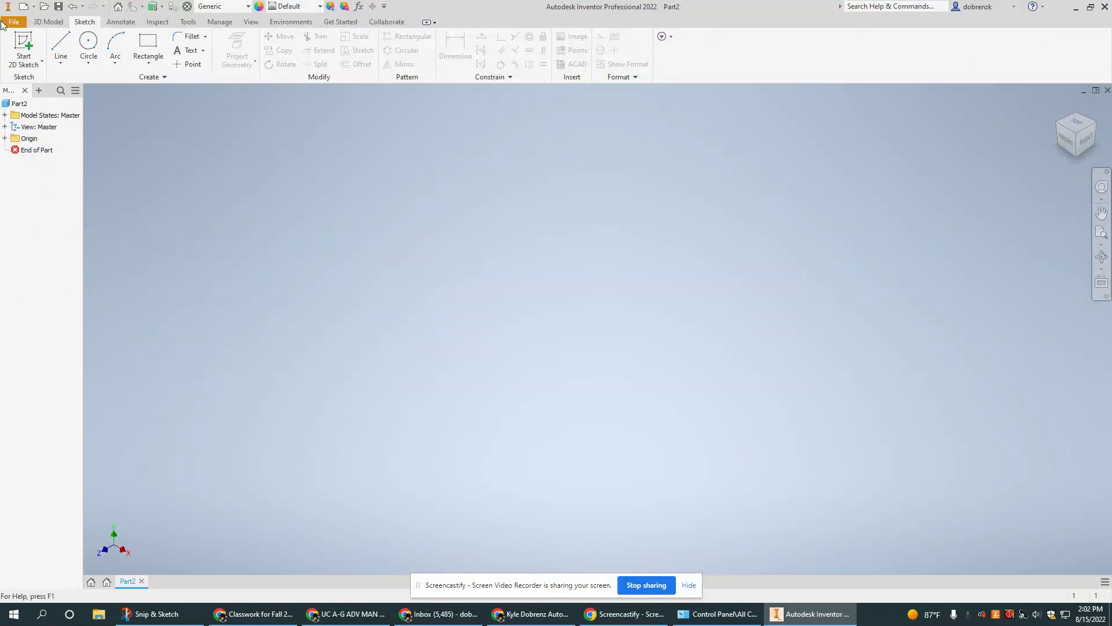
Reopen Save As, show its save options, cancel without saving, and return to the Google Doc.
left_click(3, 23)
mouse_move(46, 154)
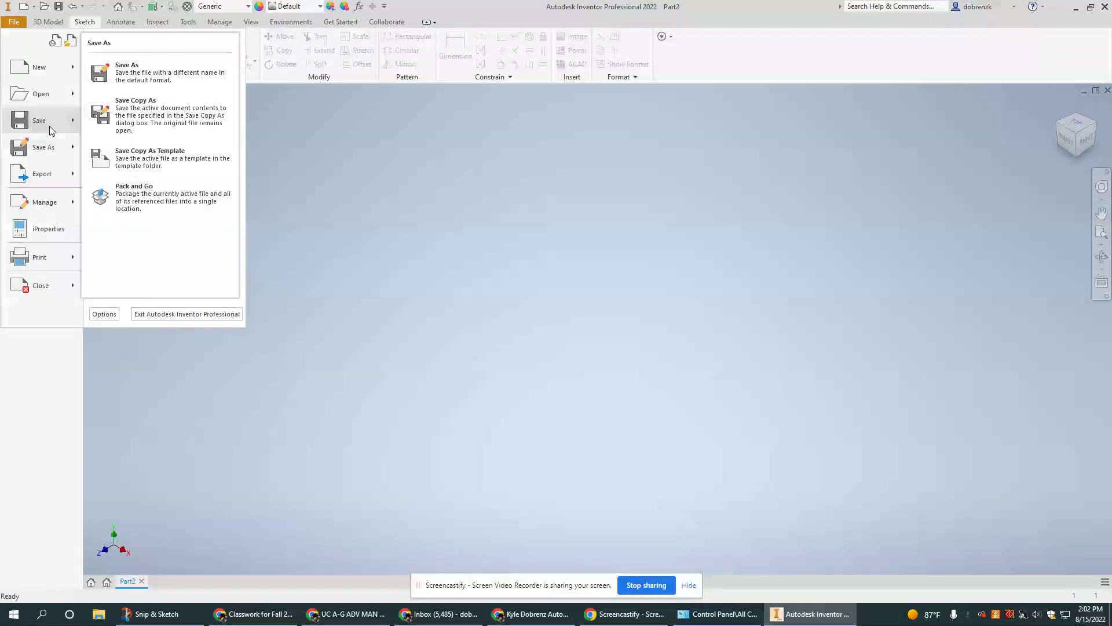
left_click(37, 150)
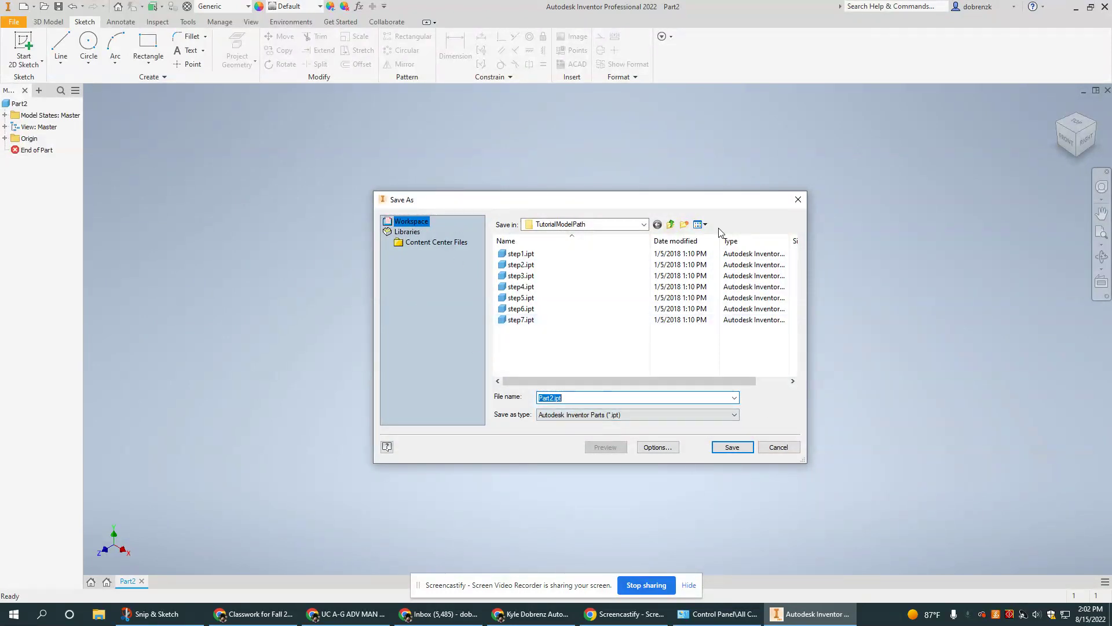
left_click(644, 447)
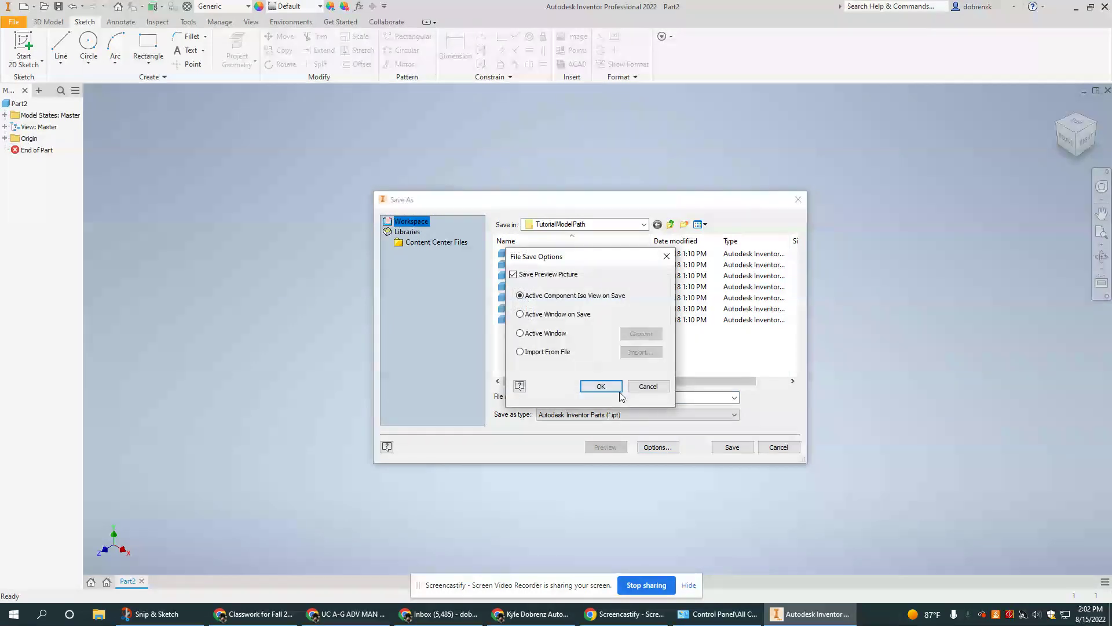
left_click(648, 386)
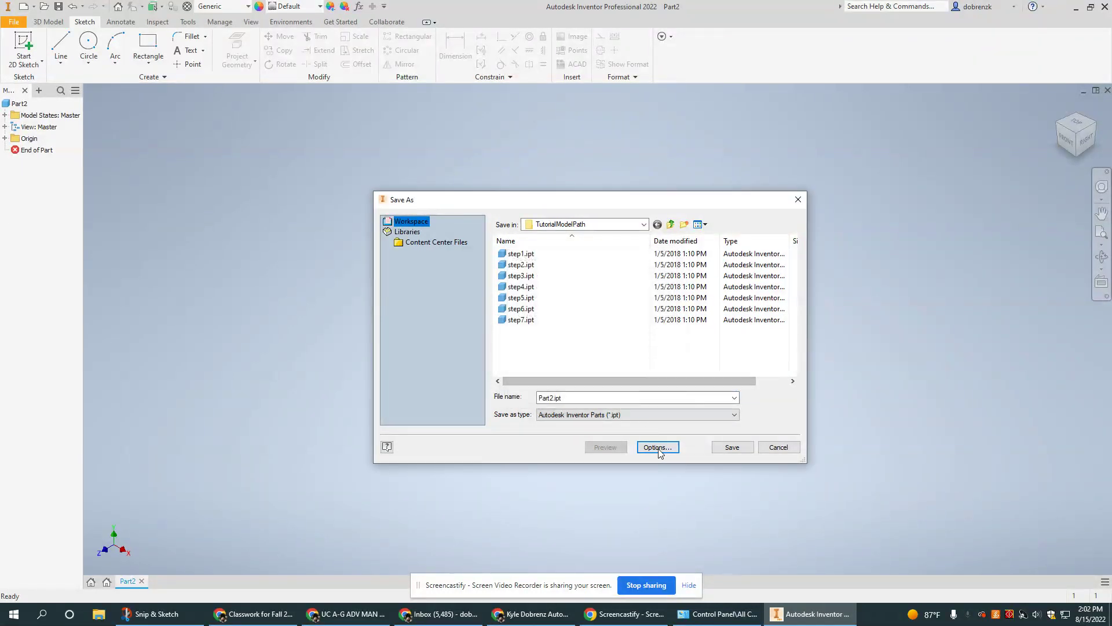
left_click(658, 447)
left_click(645, 386)
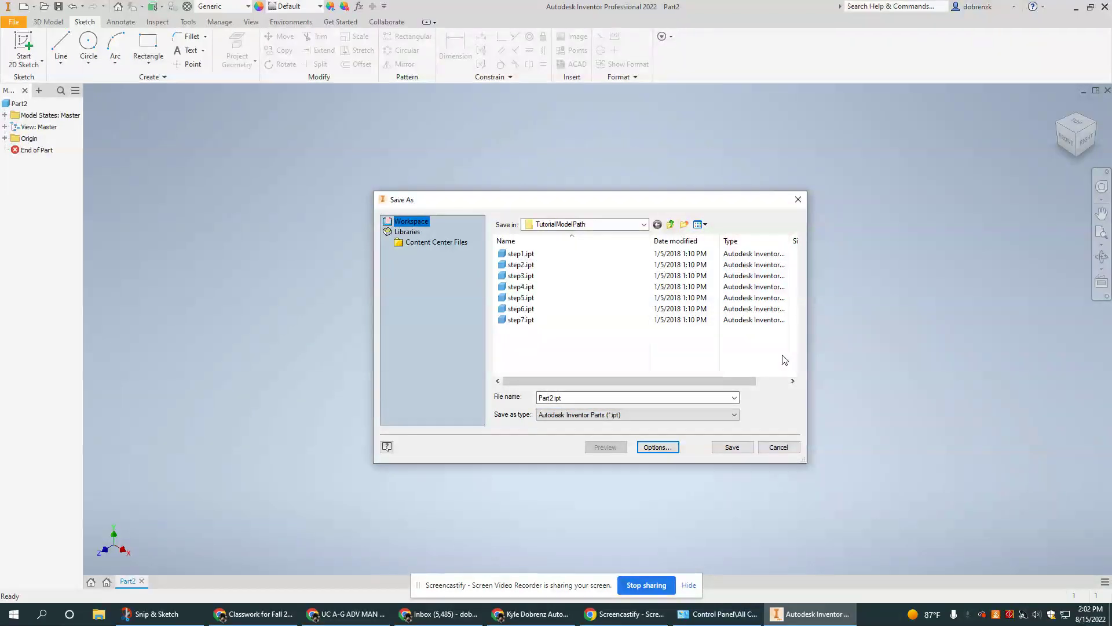
left_click(778, 447)
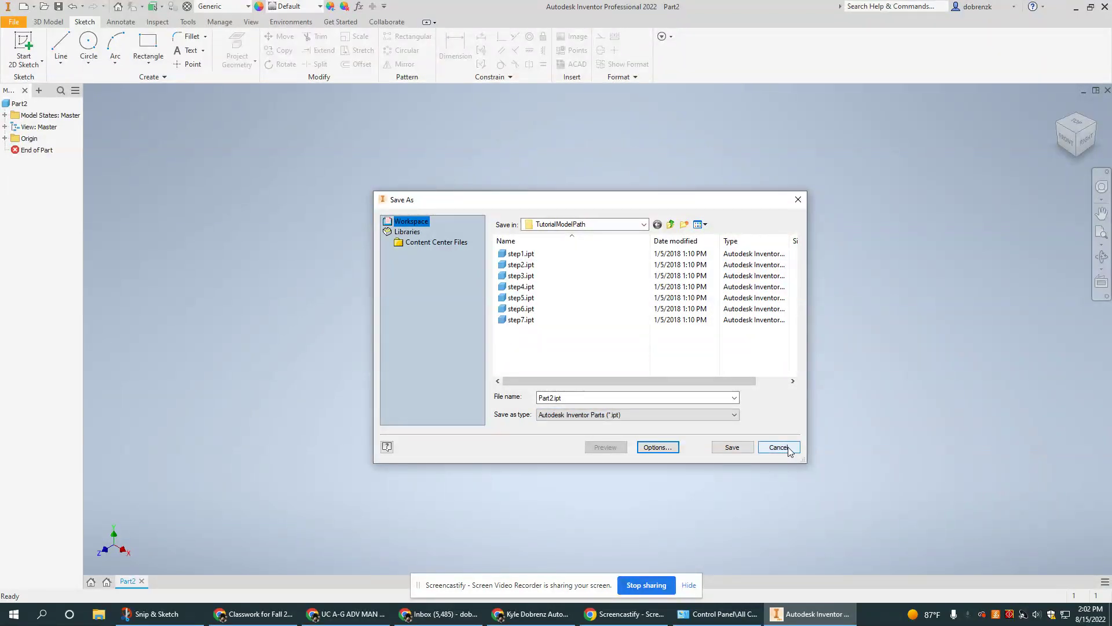
left_click(532, 614)
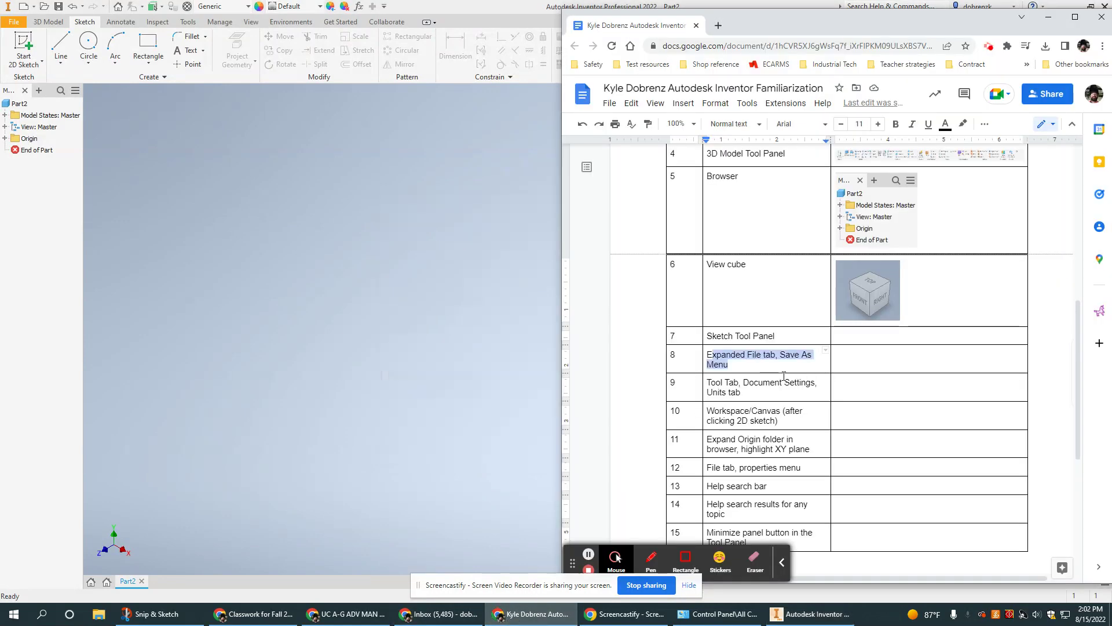
Select the row 9 text and the row 10 'Workspace/Canvas' text, then return to Inventor.
scroll(748, 332, "down", 1)
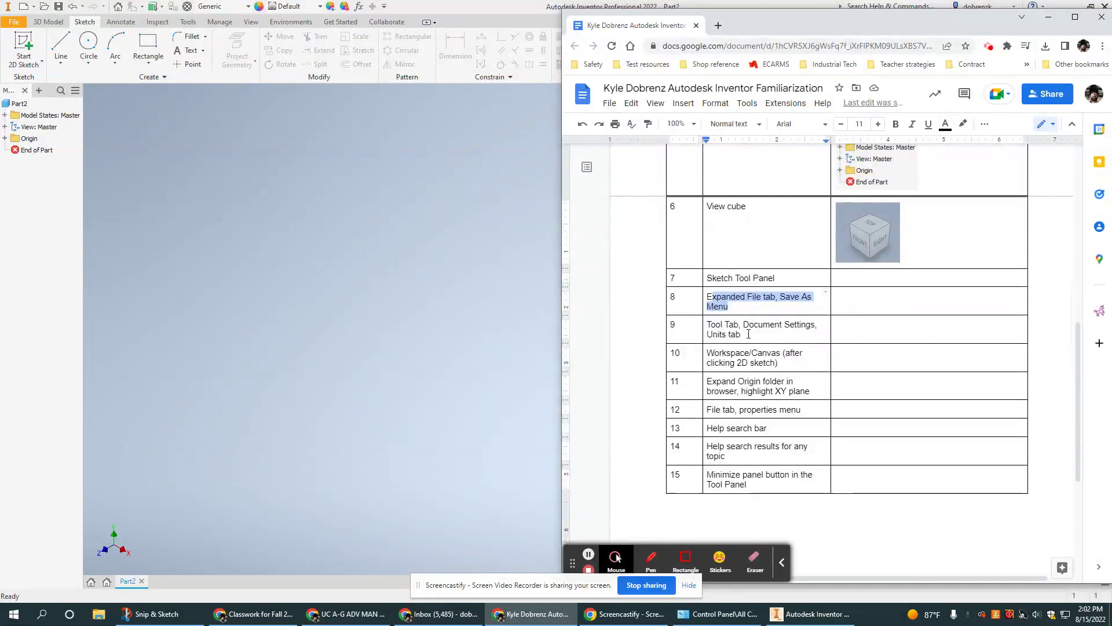
left_click_drag(748, 334, 710, 325)
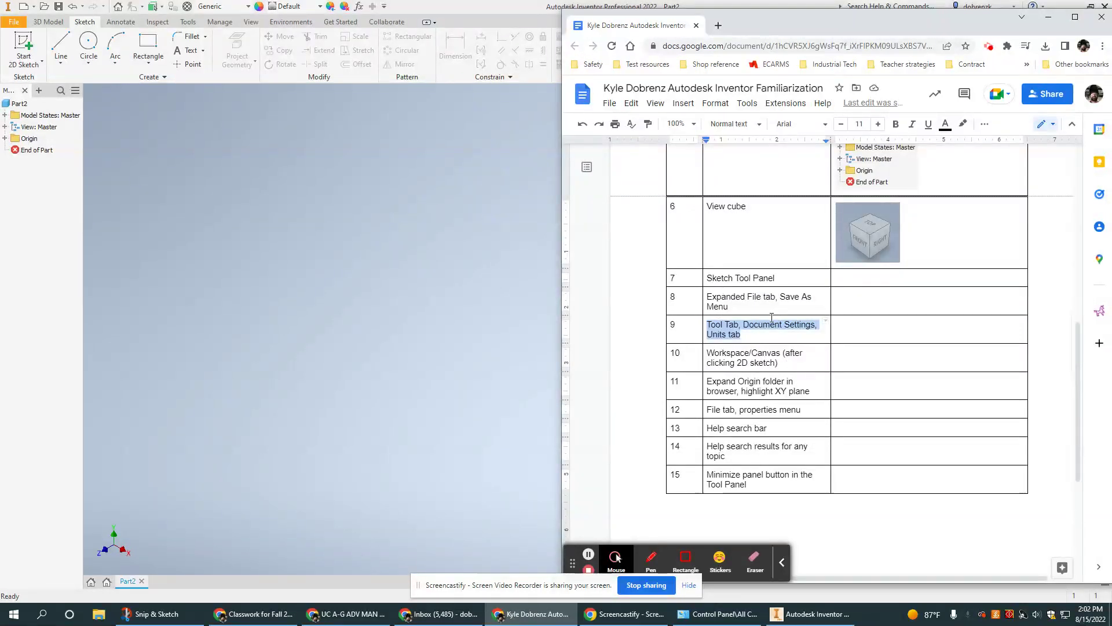
mouse_move(787, 364)
left_mouse_down()
mouse_move(689, 362)
mouse_move(704, 353)
left_mouse_up()
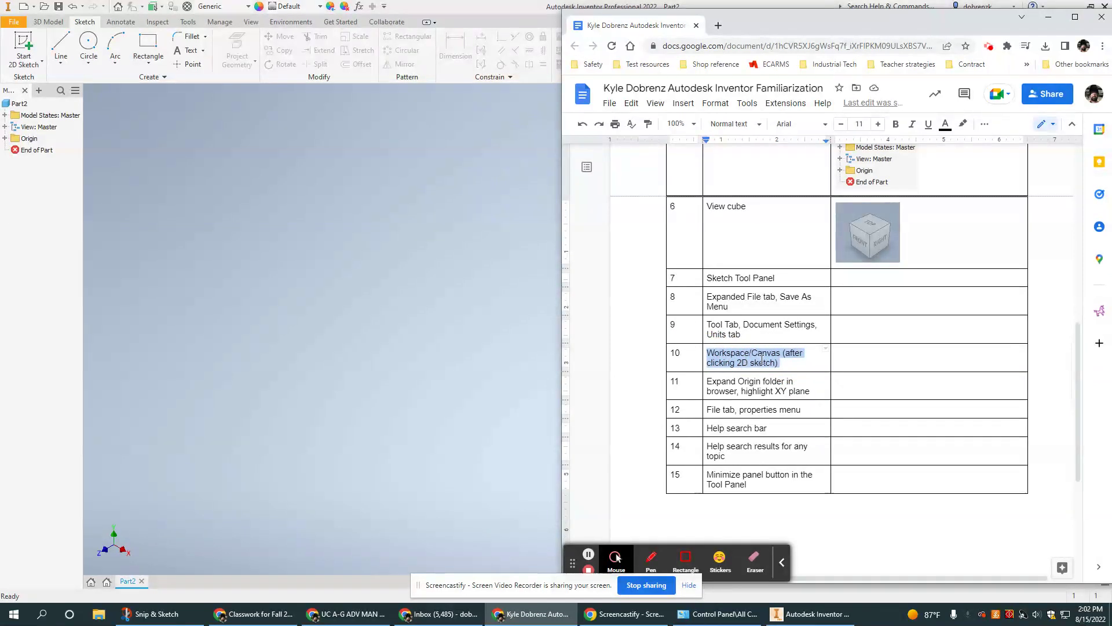
left_click(450, 349)
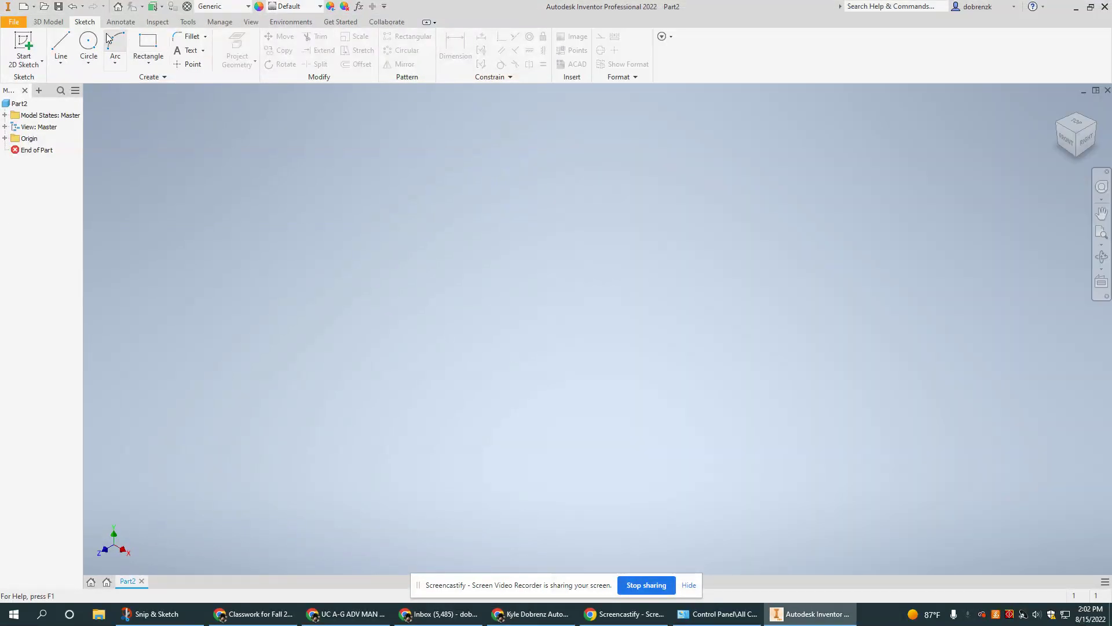
Start a 2D sketch to show the origin planes, mark row 11, and expand the Origin folder.
left_click(21, 47)
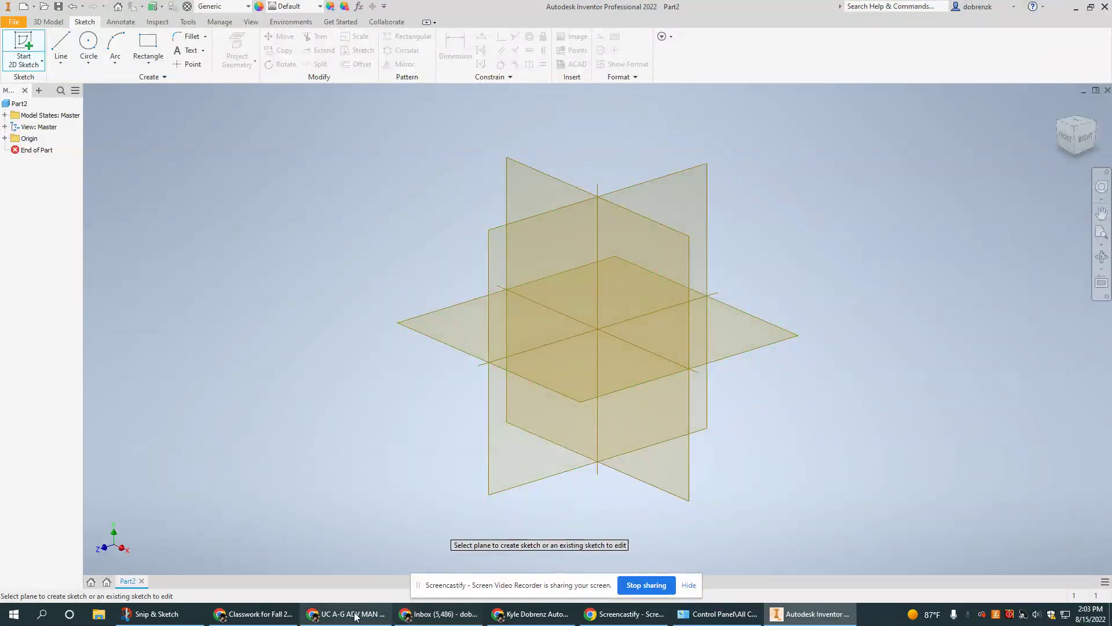
left_click(529, 615)
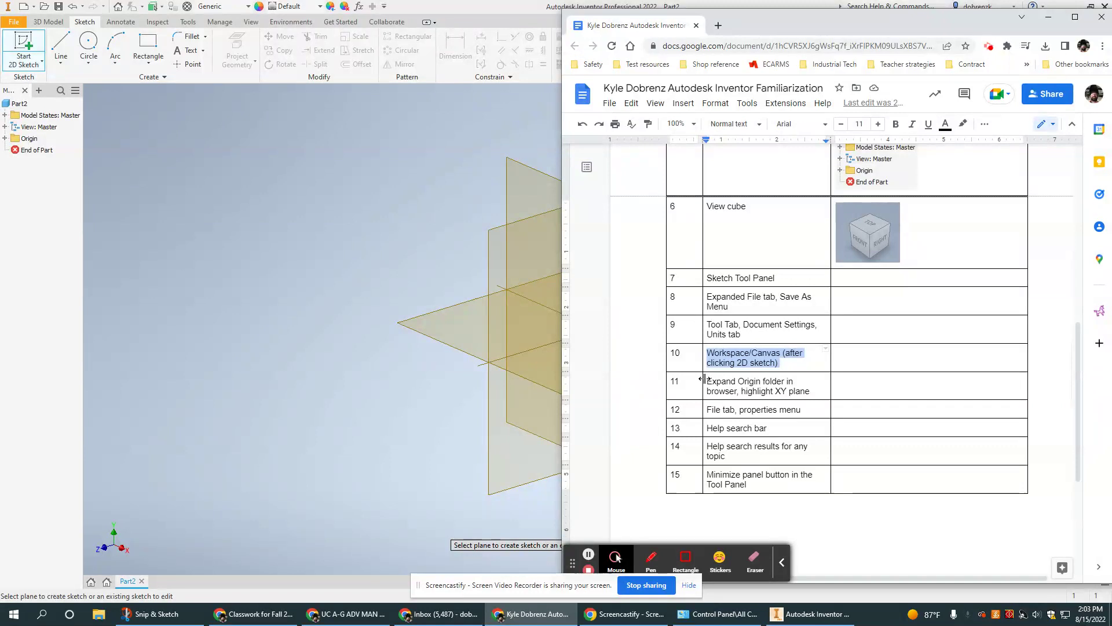
left_click_drag(706, 380, 809, 392)
left_click(4, 138)
left_click(5, 137)
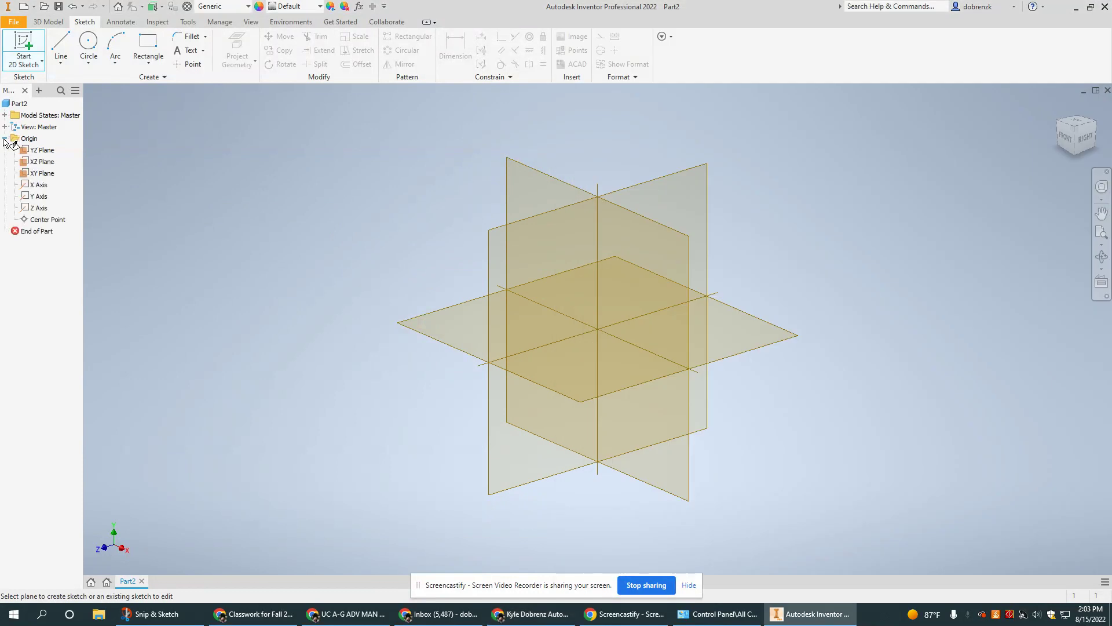
left_click(557, 615)
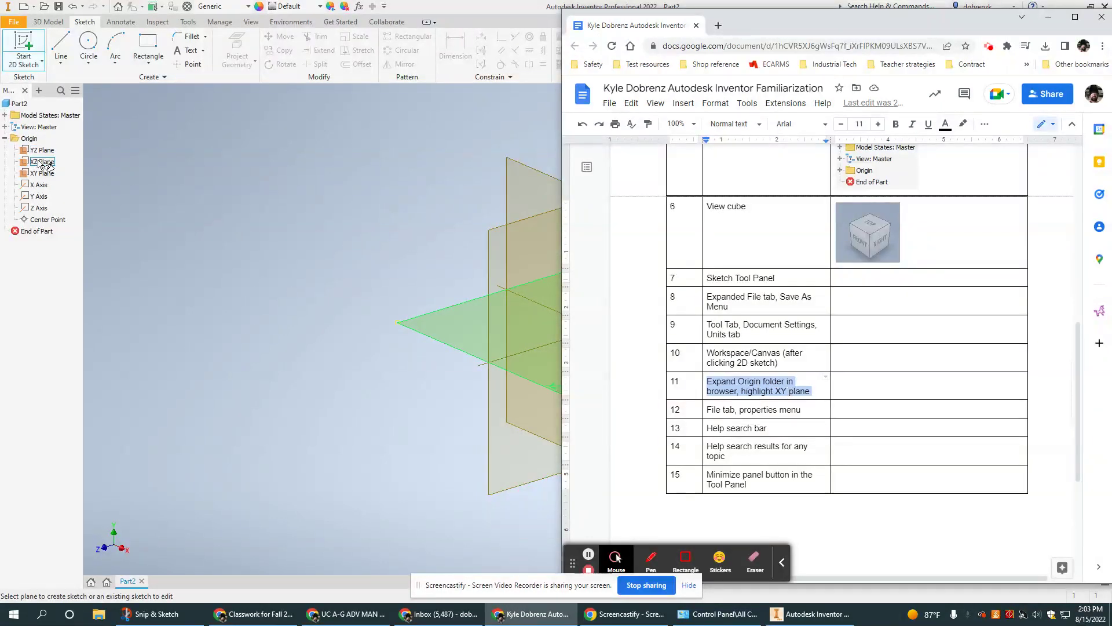
Cancel the sketch with Esc, highlight XY Plane under Origin, and reposition the Google Doc window.
left_click(316, 194)
key("Escape")
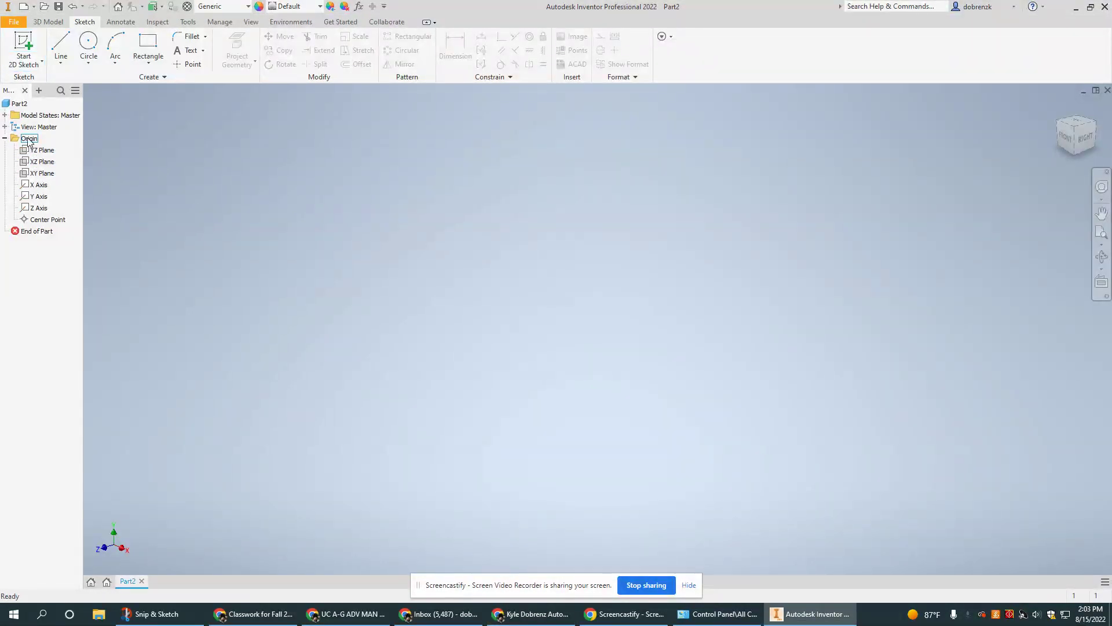
left_click(38, 173)
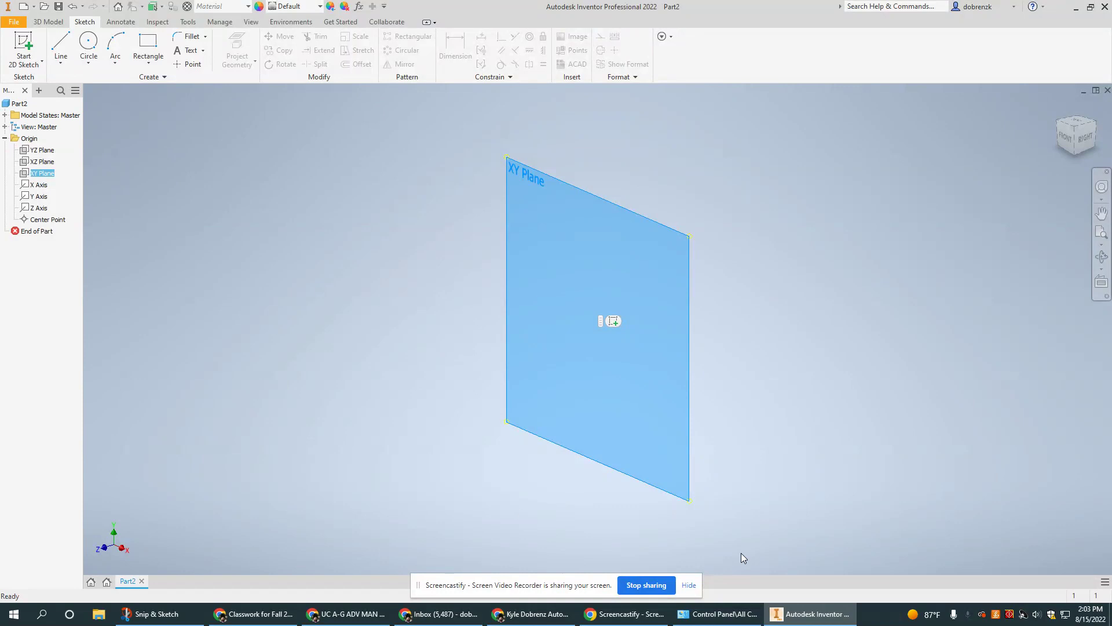
left_click(558, 619)
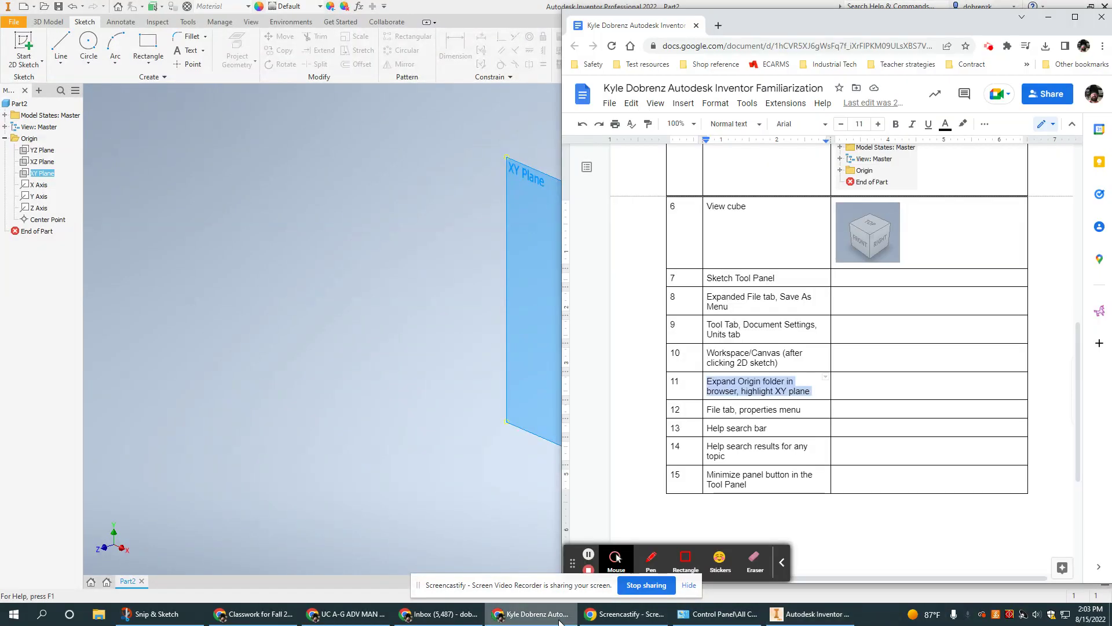
scroll(819, 333, "down", 1)
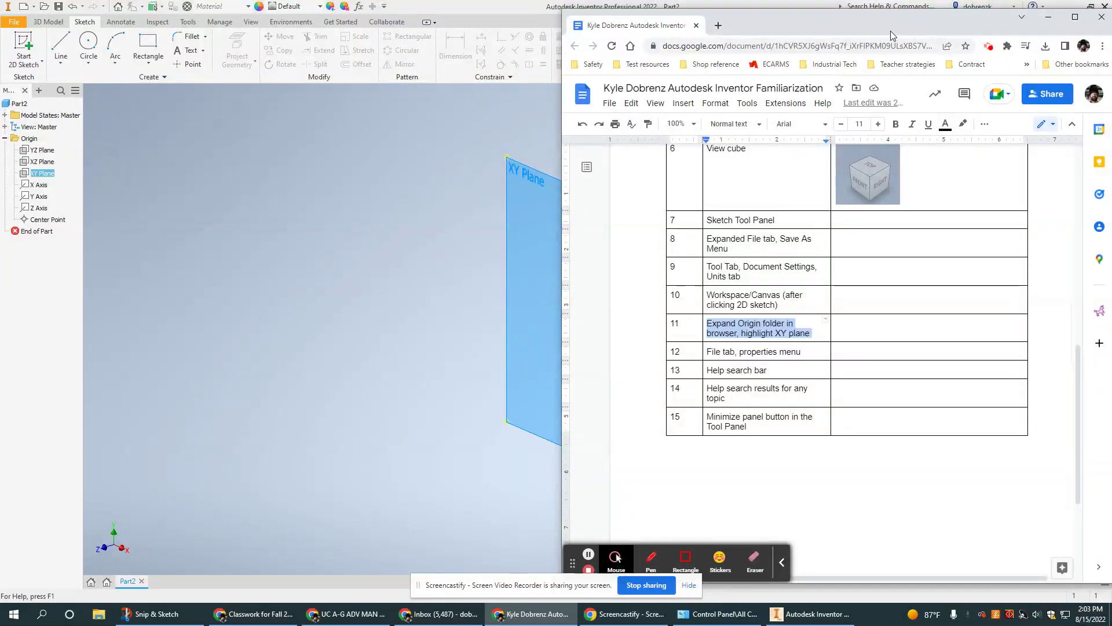
left_click_drag(891, 24, 908, 5)
left_click(909, 5)
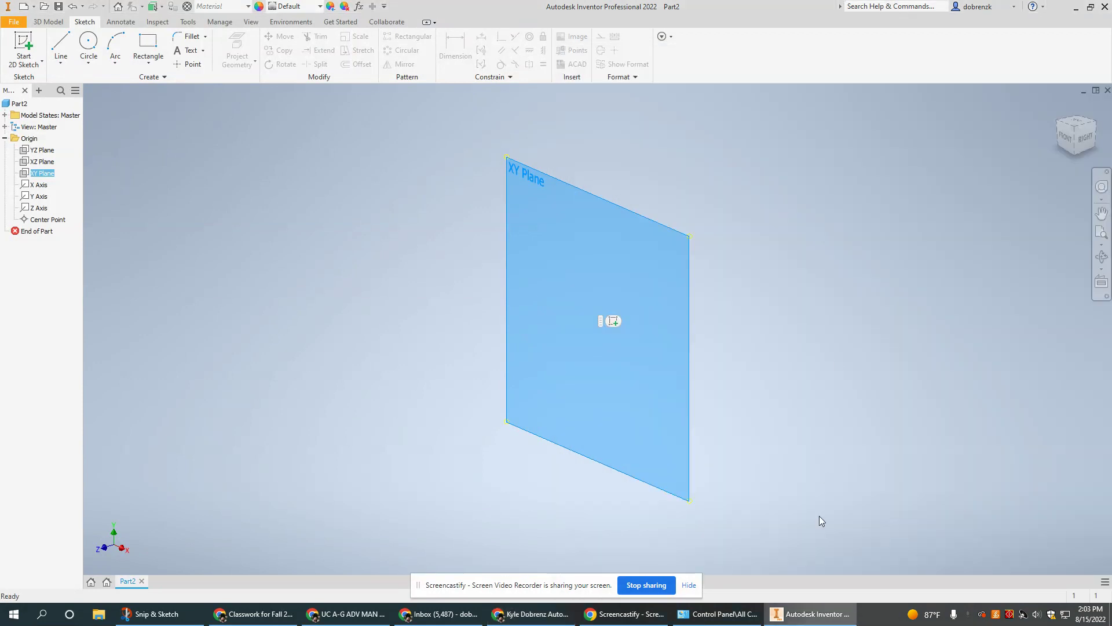
left_click(559, 621)
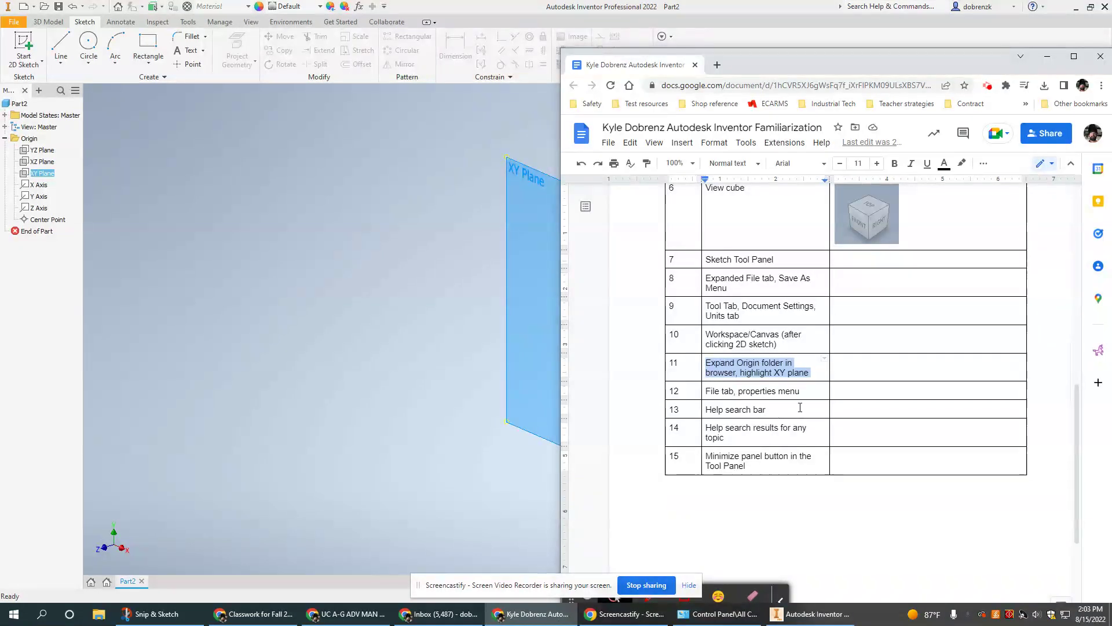
Select the row 14 text and the row 15 'Minimize panel button' text, then return to Inventor.
left_click_drag(734, 436, 708, 427)
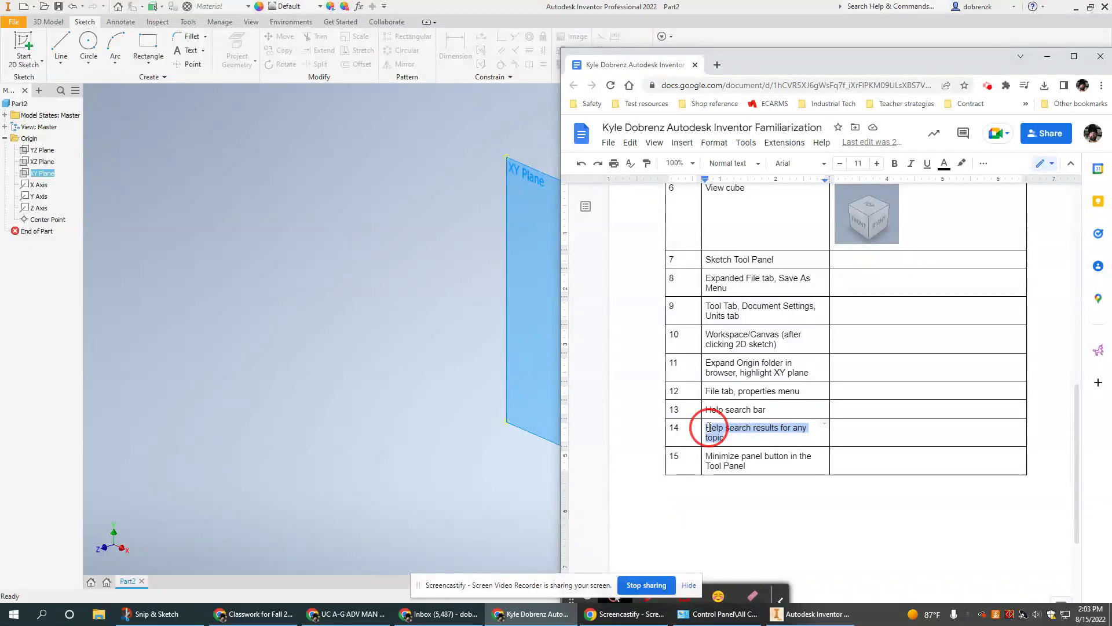
left_click_drag(749, 468, 709, 456)
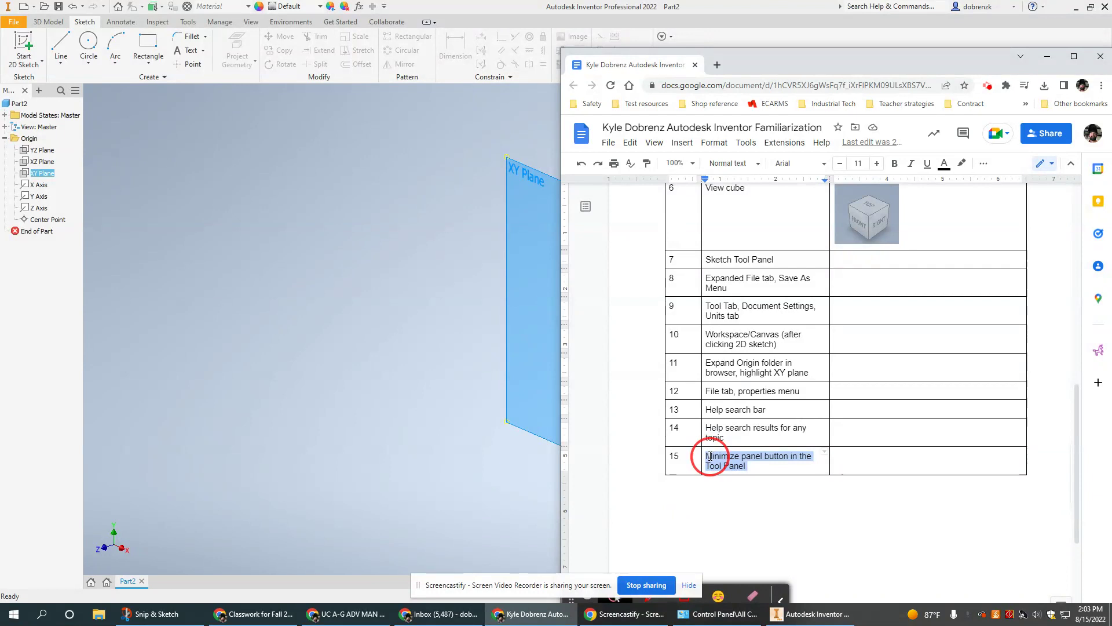
left_click(354, 124)
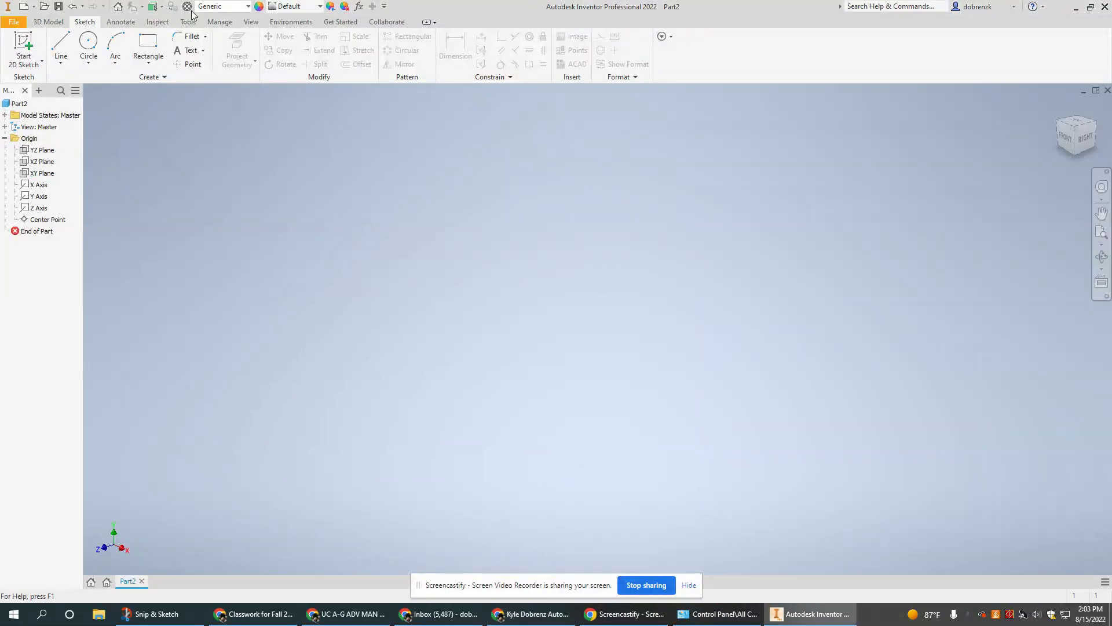
Show the Tools tab commands, then glance at the Google Doc checklist and hide it again.
left_click(188, 23)
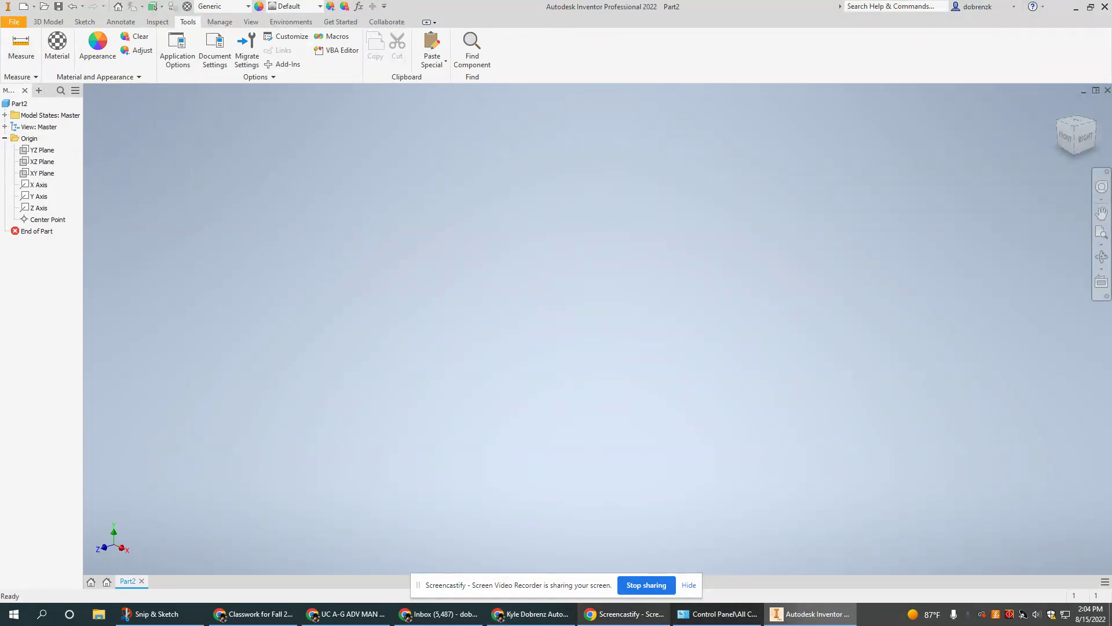
left_click(548, 621)
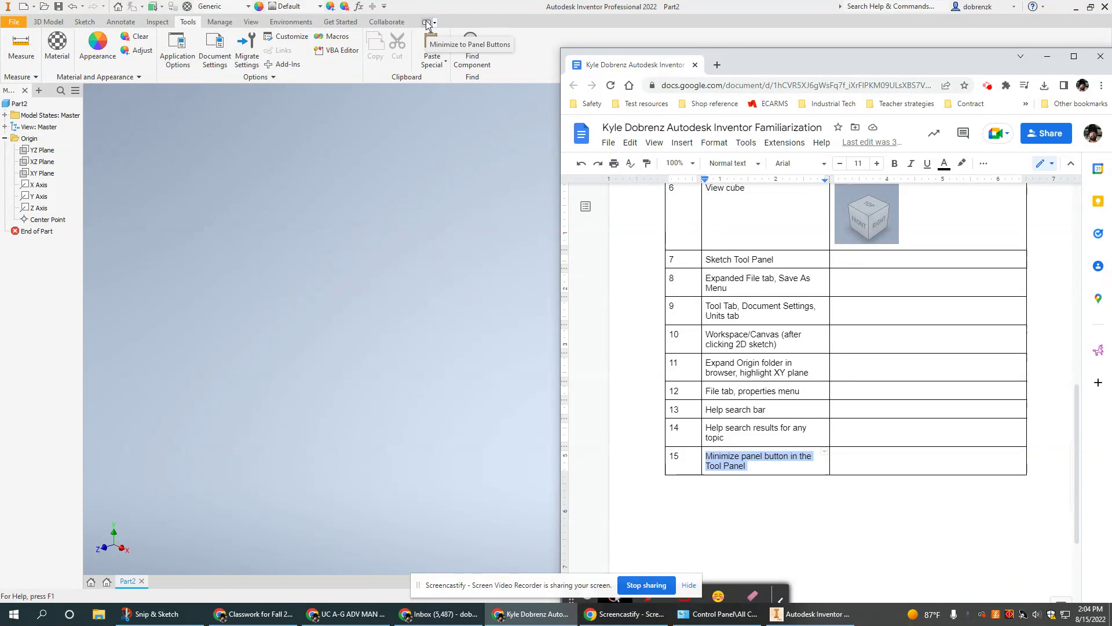
left_click(1046, 56)
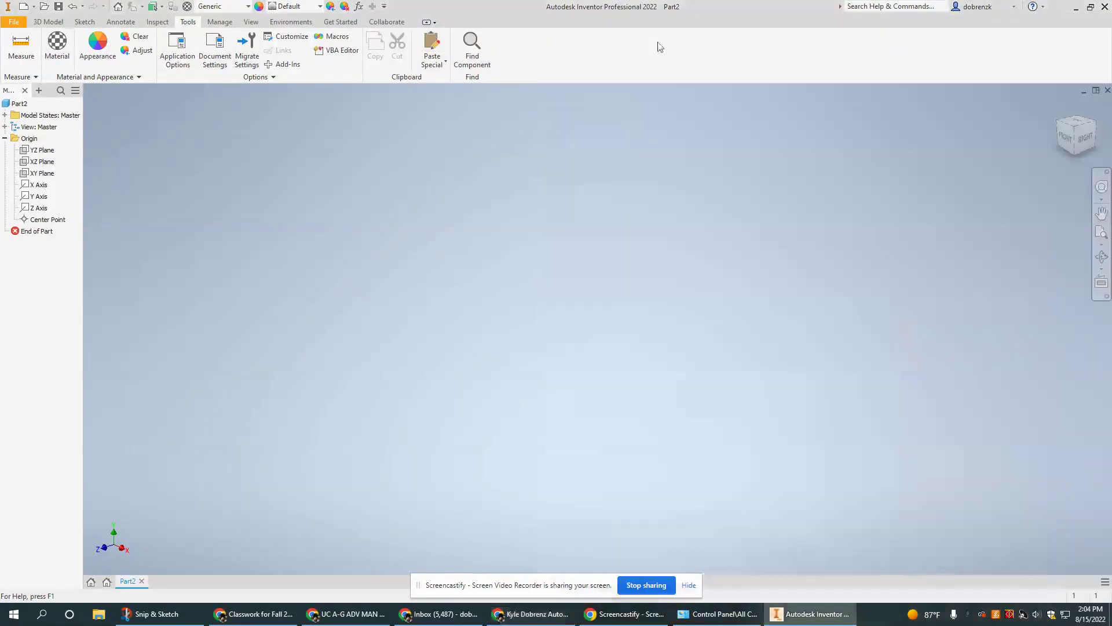
Cycle the ribbon through panel buttons, panel titles and tabs only, then restore full panels.
left_click(427, 23)
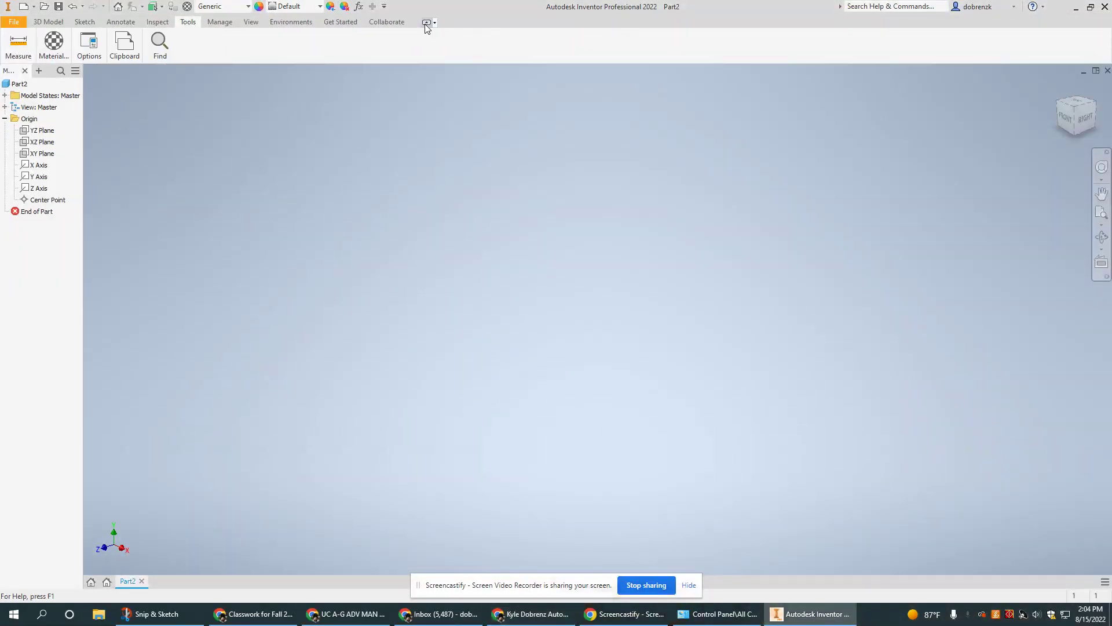
left_click(426, 23)
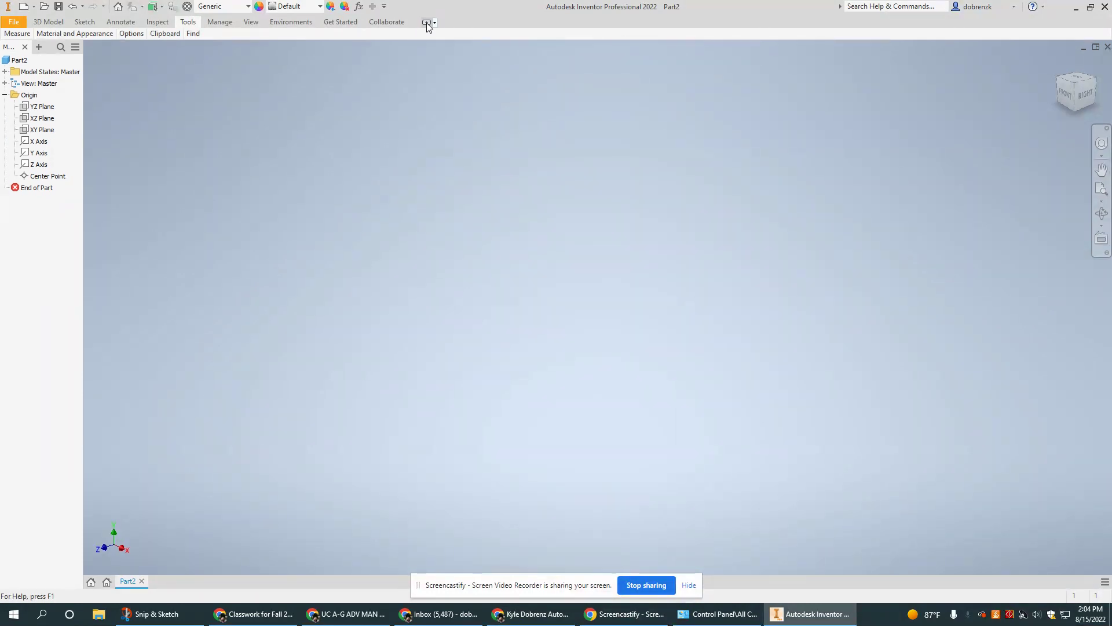
left_click(426, 23)
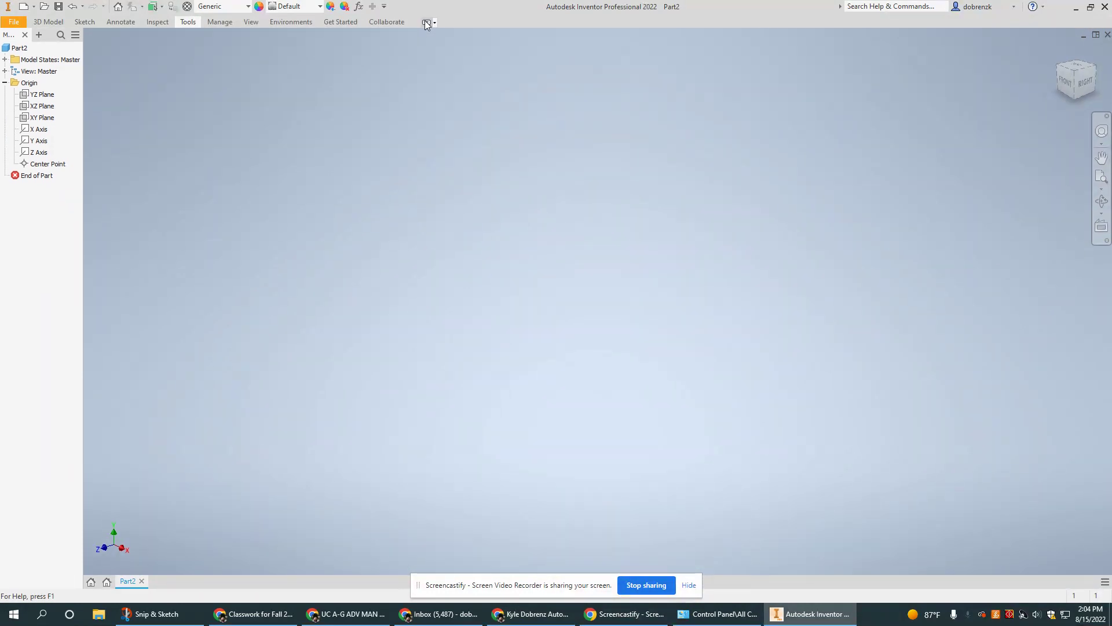
left_click(426, 23)
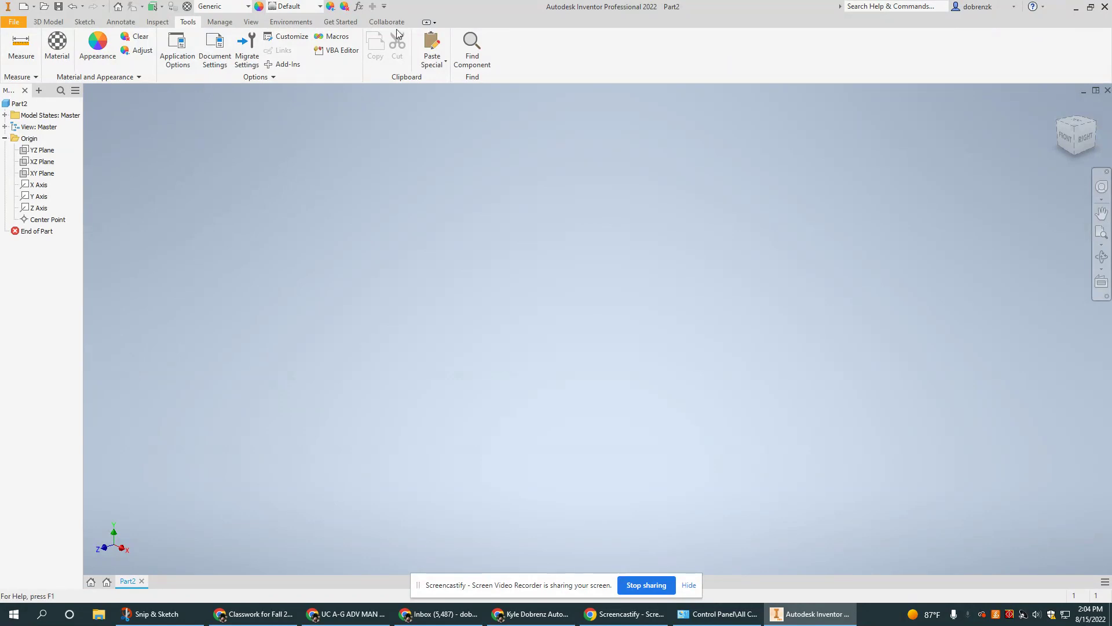